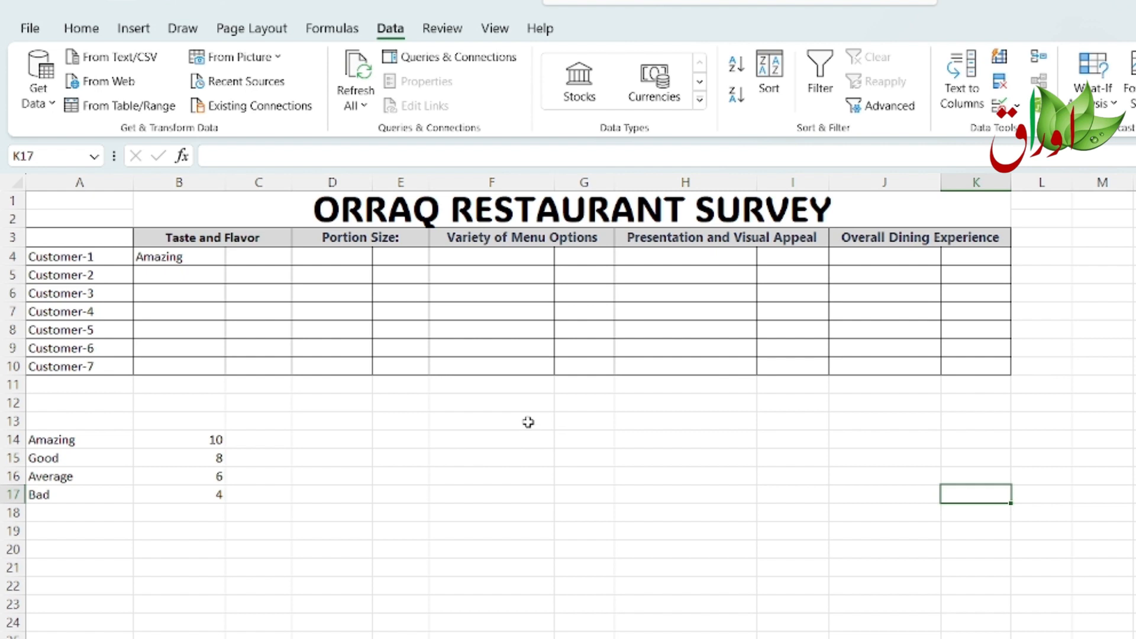
Step: Enter the labels IF() in cell H13 and IFS() in cell H14
{"action": "left_click", "coordinate": [641, 424]}
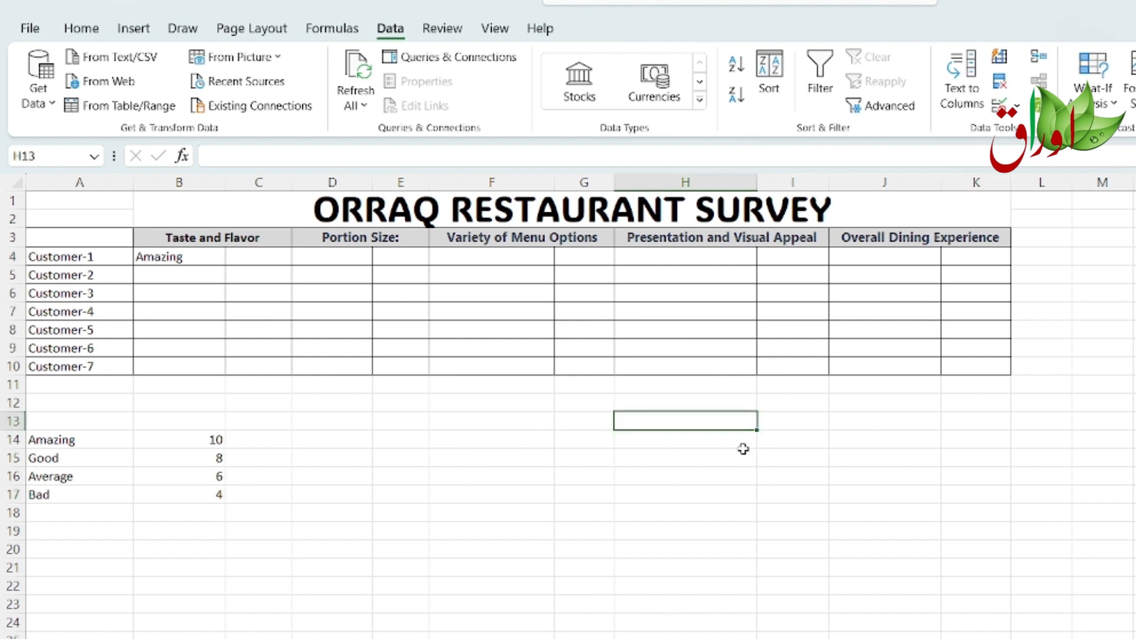
{"action": "type", "text": "IF"}
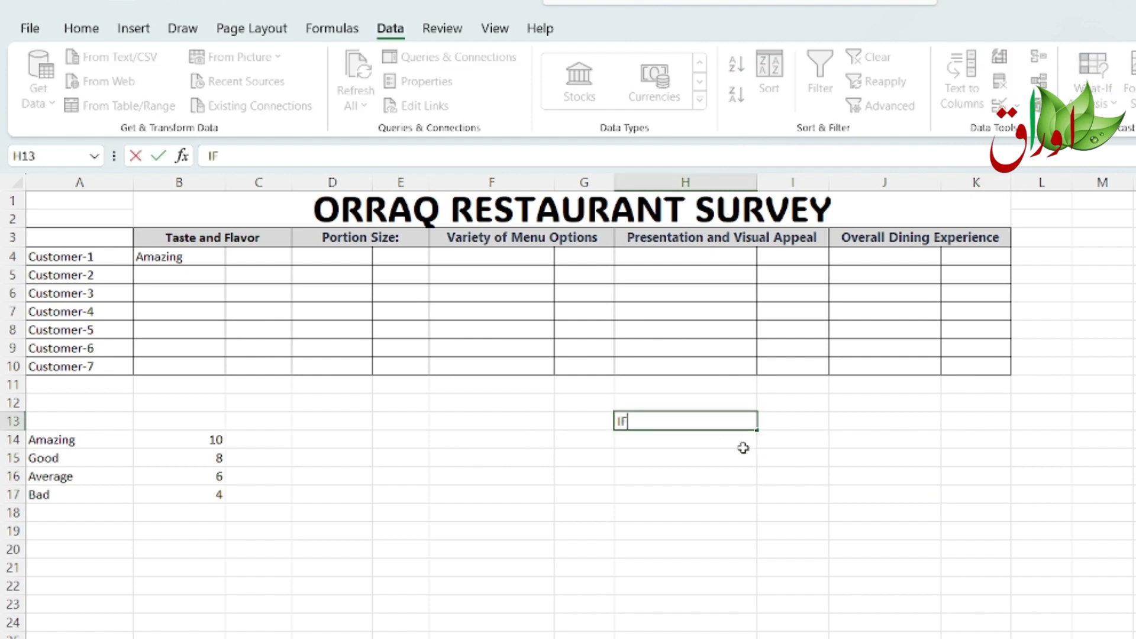
{"action": "type", "text": "()"}
{"action": "key", "text": "Return"}
{"action": "type", "text": "IF()"}
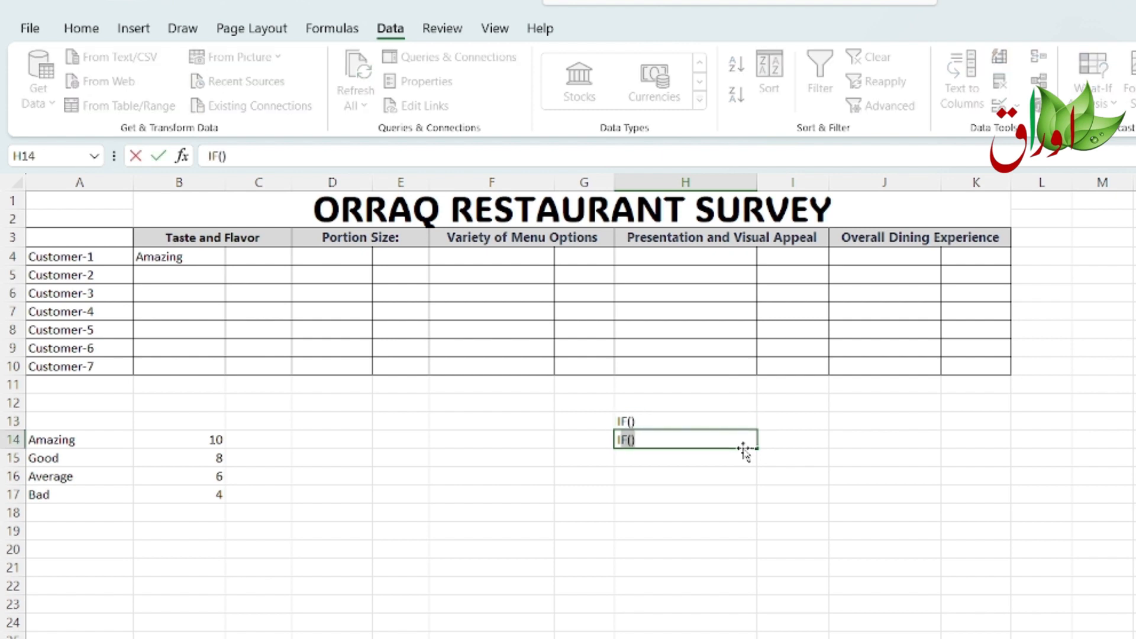
{"action": "type", "text": "S()"}
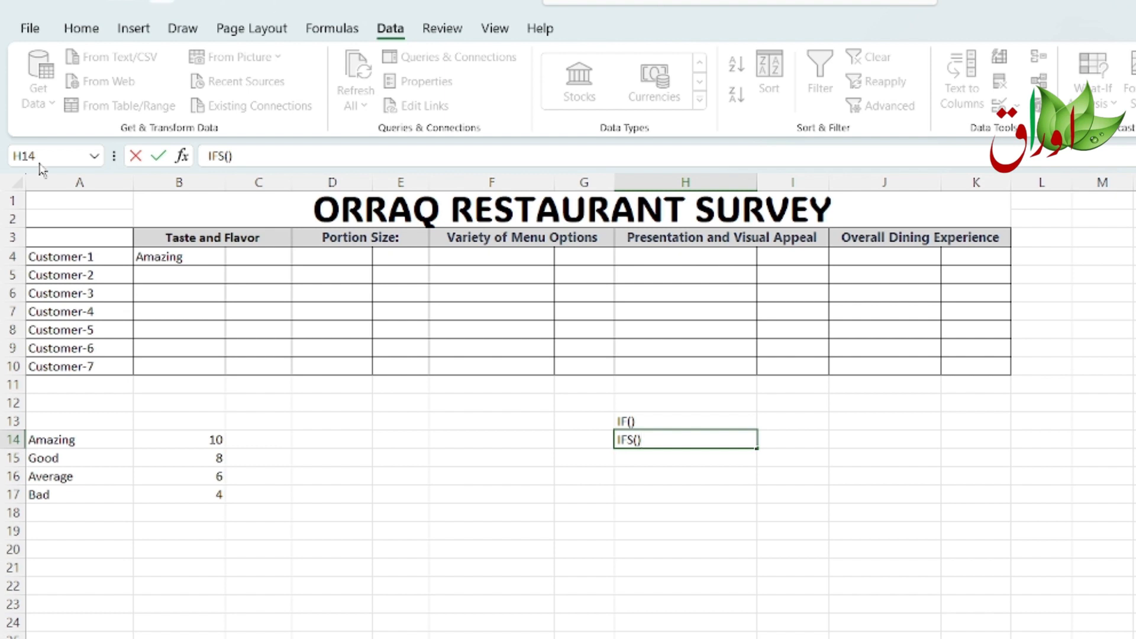
Step: Review the survey table's customer rows, category headers, the rating-to-score list and the existing rating dropdown in B4
{"action": "left_click_drag", "start_coordinate": [85, 255], "coordinate": [91, 366]}
{"action": "left_click_drag", "start_coordinate": [182, 237], "coordinate": [921, 240]}
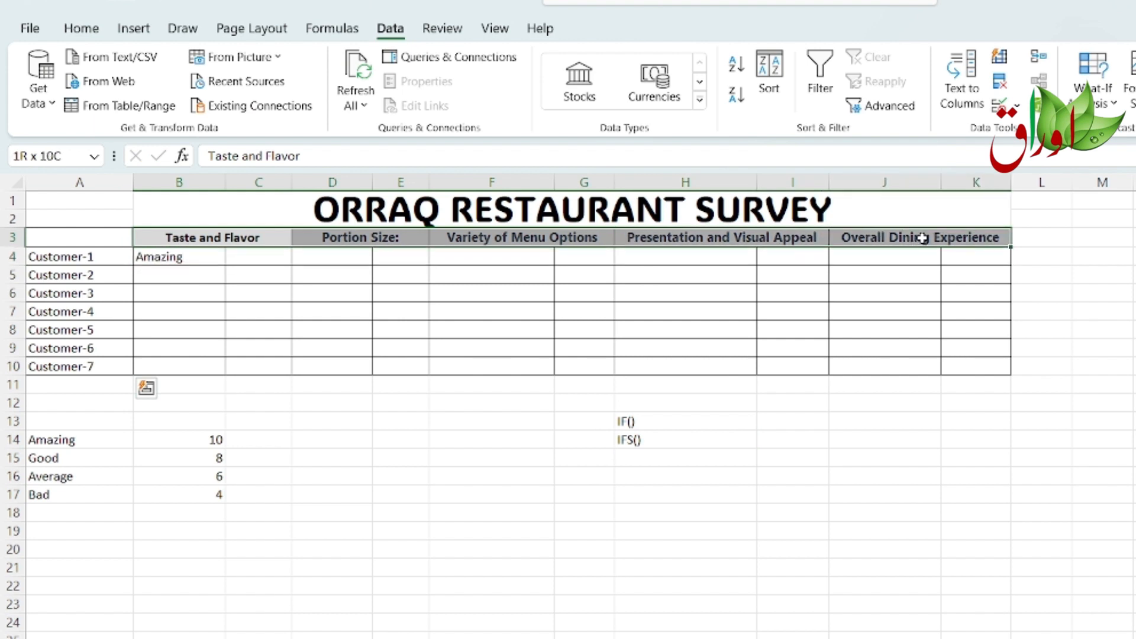
{"action": "left_click", "coordinate": [400, 464]}
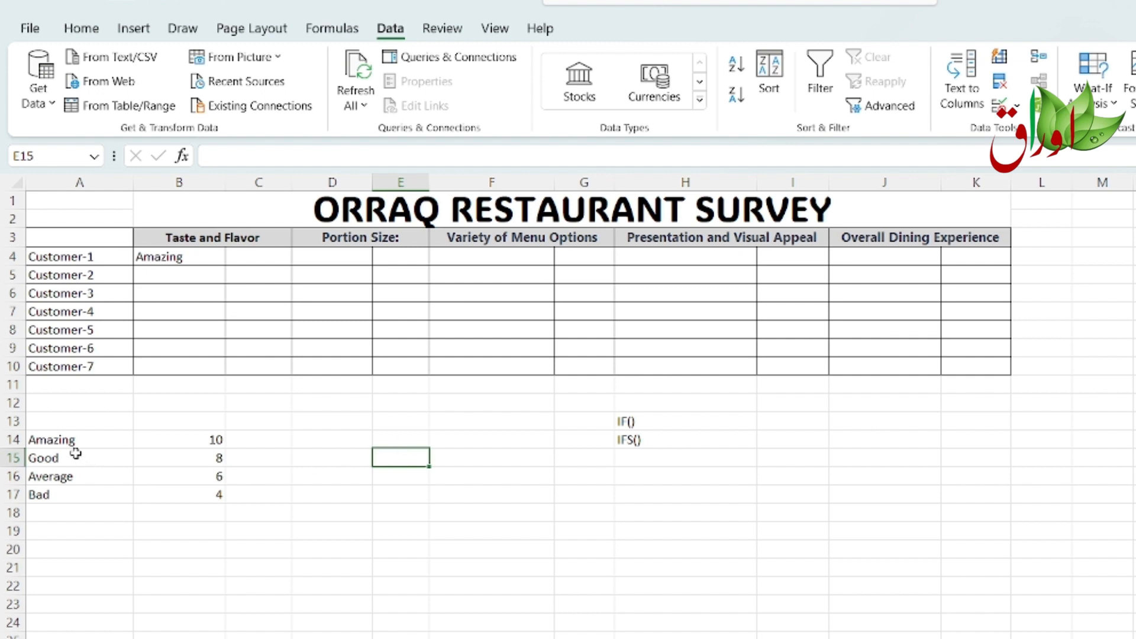
{"action": "left_click_drag", "start_coordinate": [51, 440], "coordinate": [41, 514]}
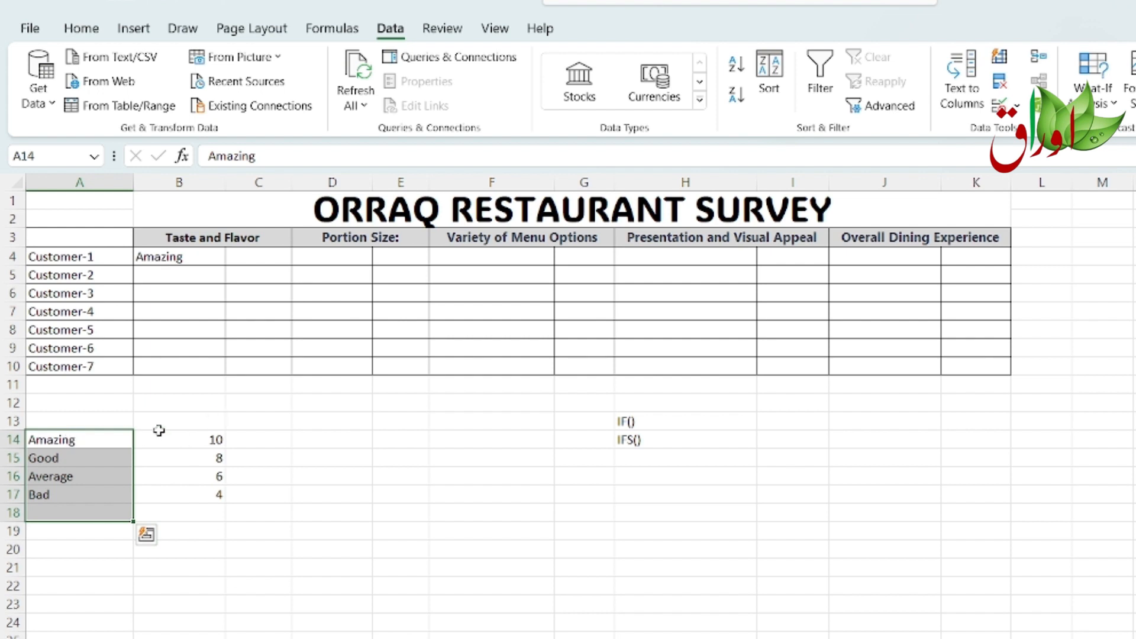
{"action": "left_click", "coordinate": [190, 443]}
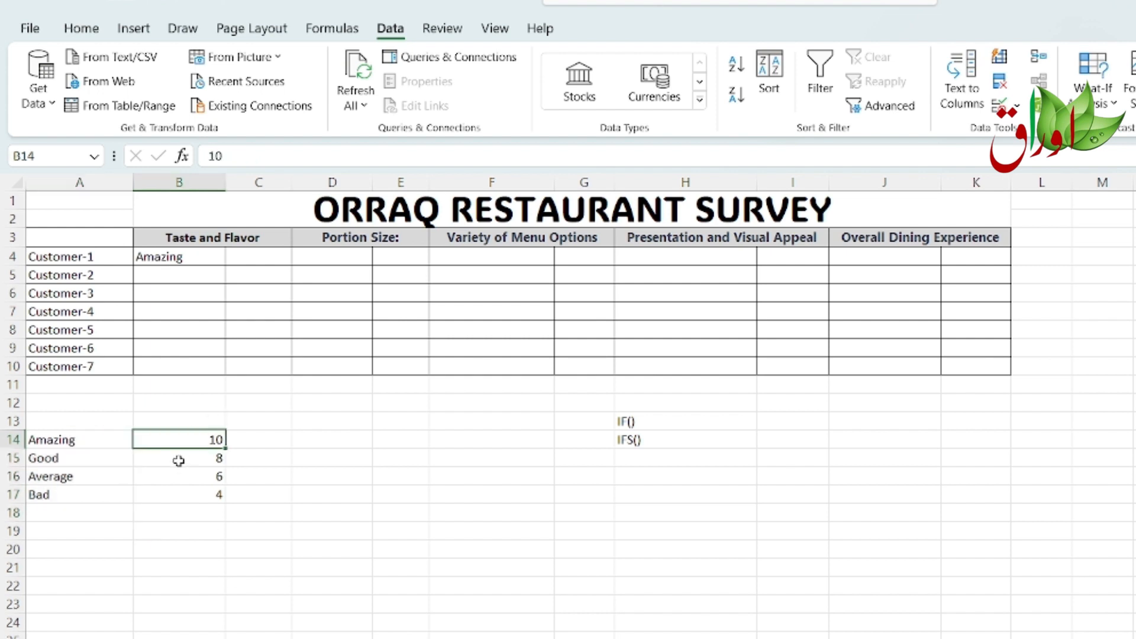
{"action": "left_click", "coordinate": [178, 461]}
{"action": "left_click", "coordinate": [183, 477]}
{"action": "left_click", "coordinate": [188, 492]}
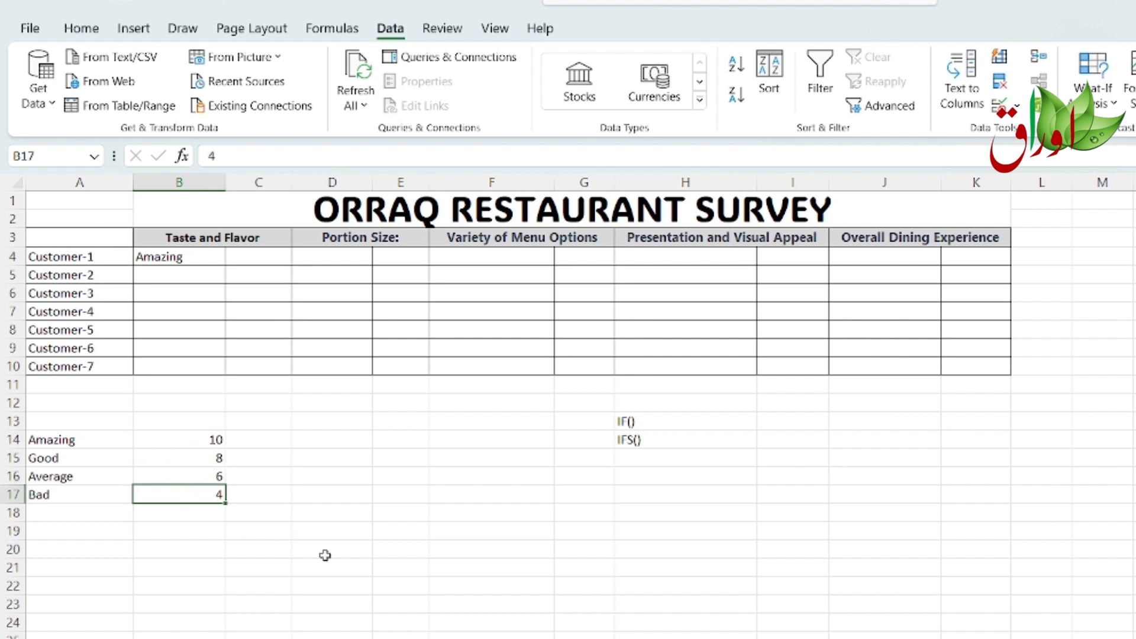
{"action": "left_click", "coordinate": [314, 532]}
{"action": "left_click", "coordinate": [312, 553]}
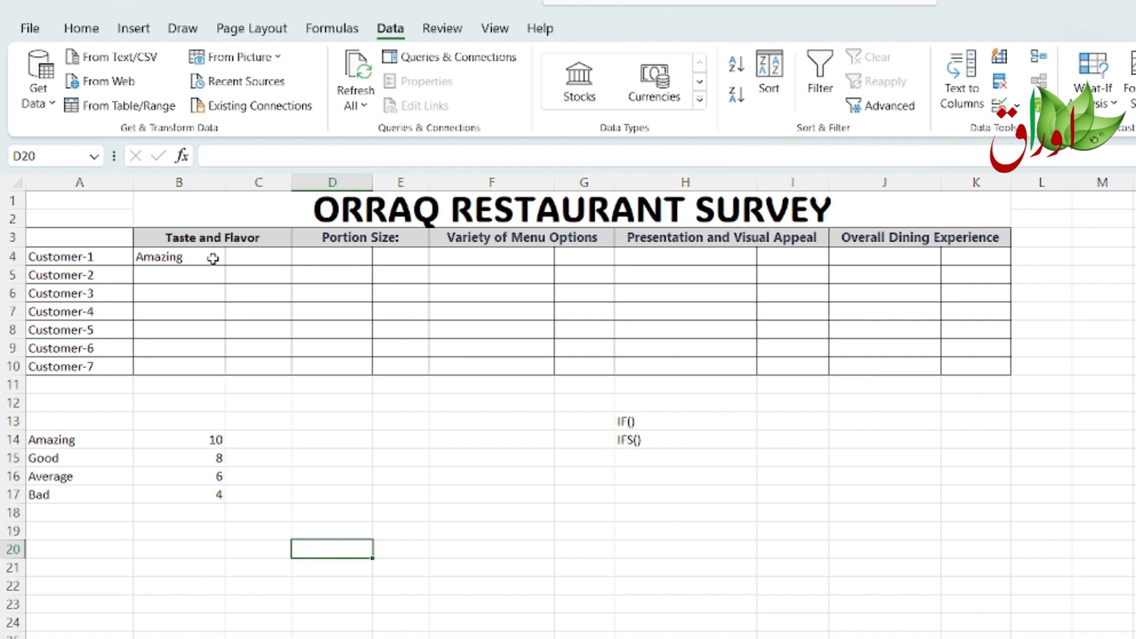
{"action": "left_click_drag", "start_coordinate": [207, 258], "coordinate": [185, 365]}
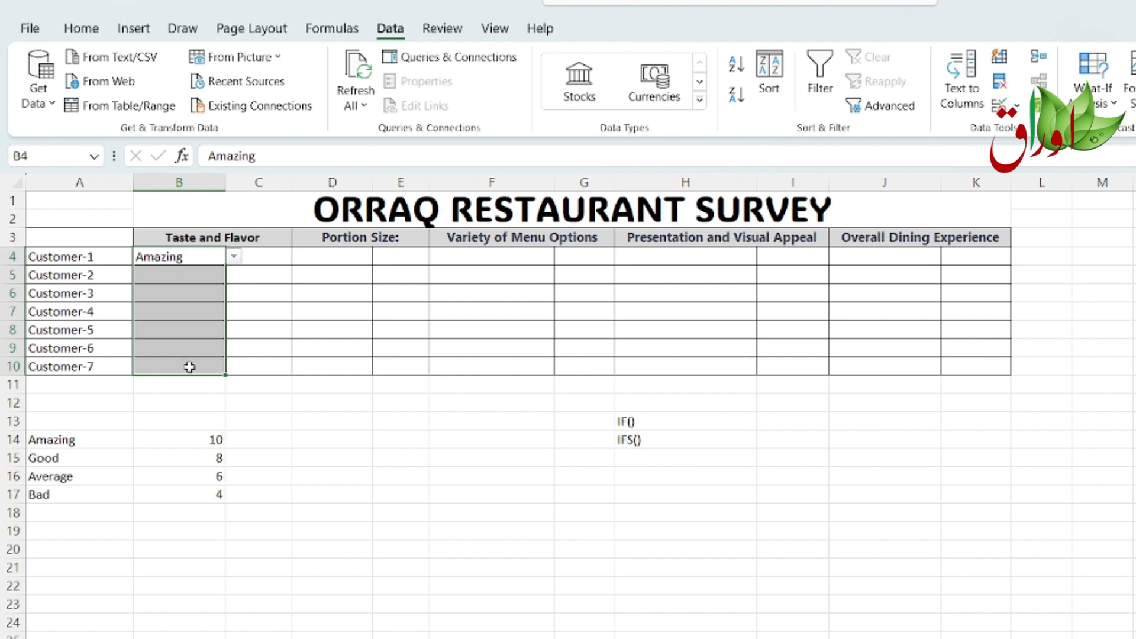
{"action": "left_click", "coordinate": [186, 258]}
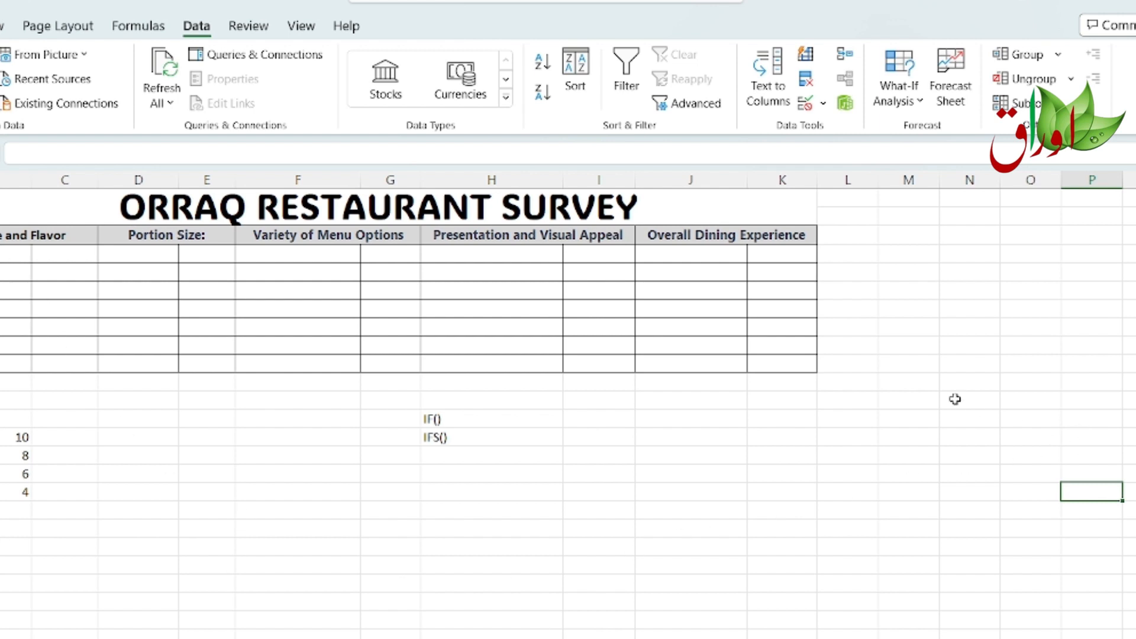
Step: Select cells M10:M17 and open Data Validation, choosing List as the allowed entry type
{"action": "left_click_drag", "start_coordinate": [915, 361], "coordinate": [922, 490]}
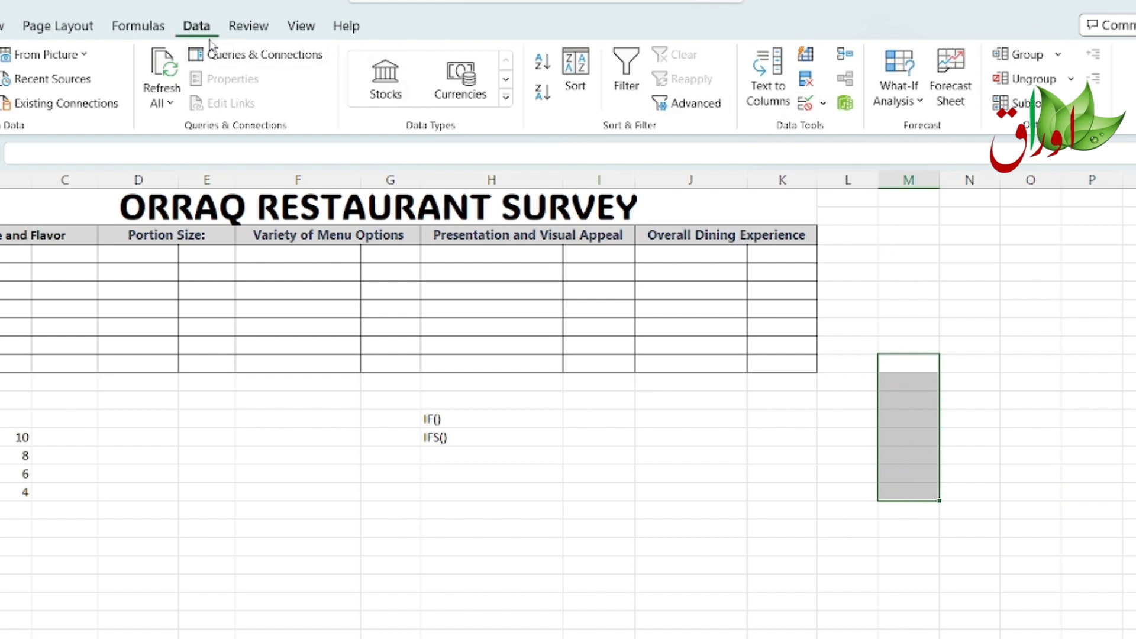
{"action": "left_click", "coordinate": [824, 105]}
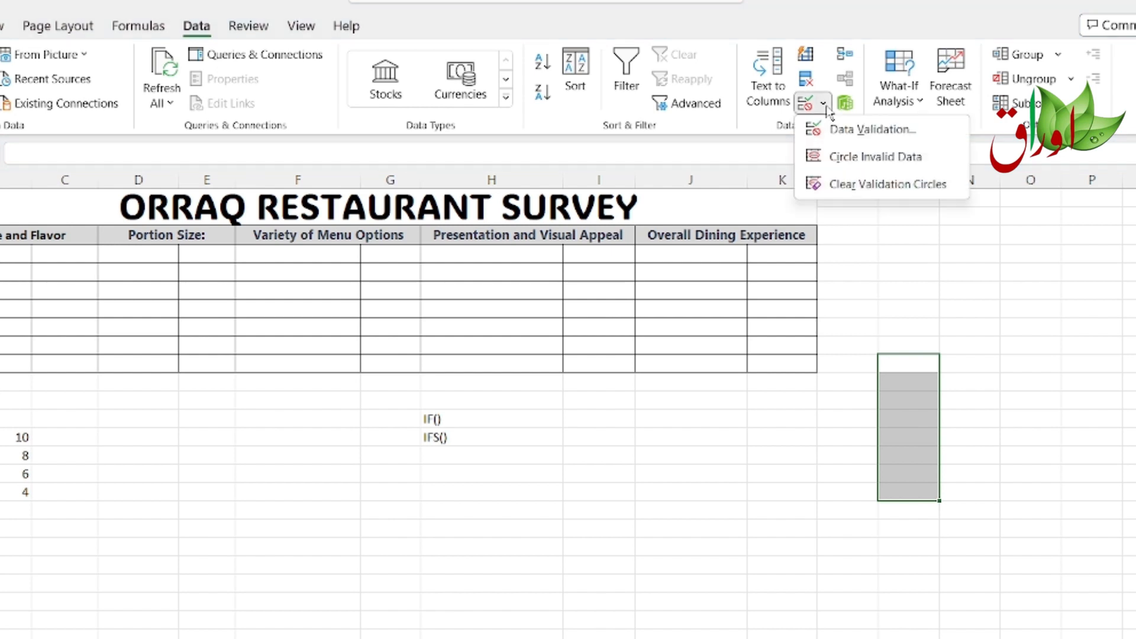
{"action": "left_click", "coordinate": [854, 133]}
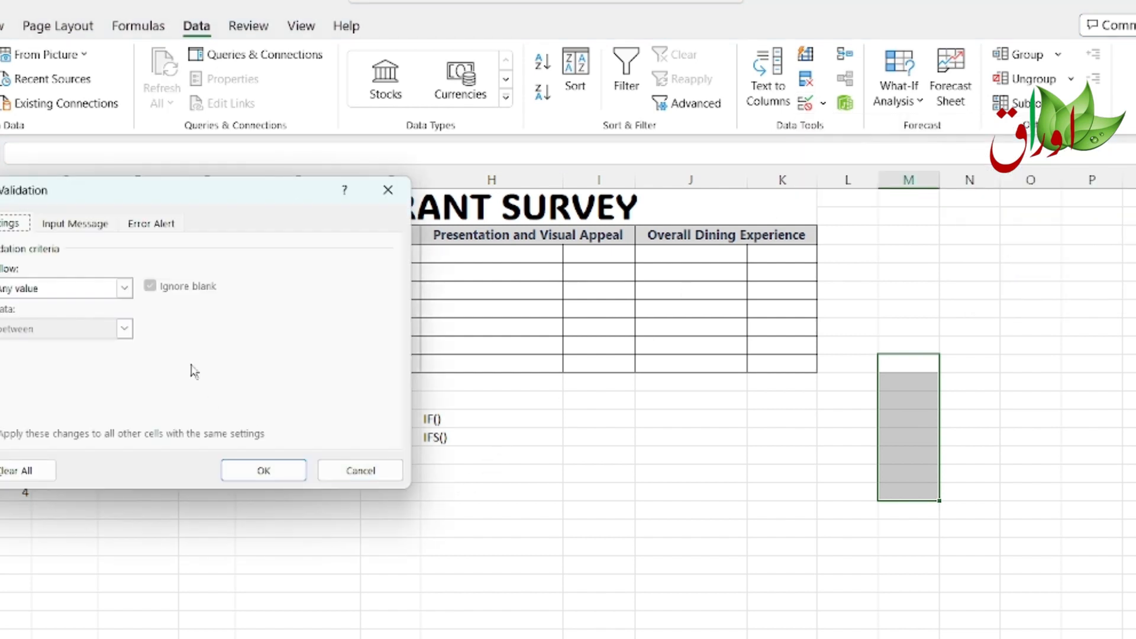
{"action": "left_click_drag", "start_coordinate": [225, 190], "coordinate": [620, 151]}
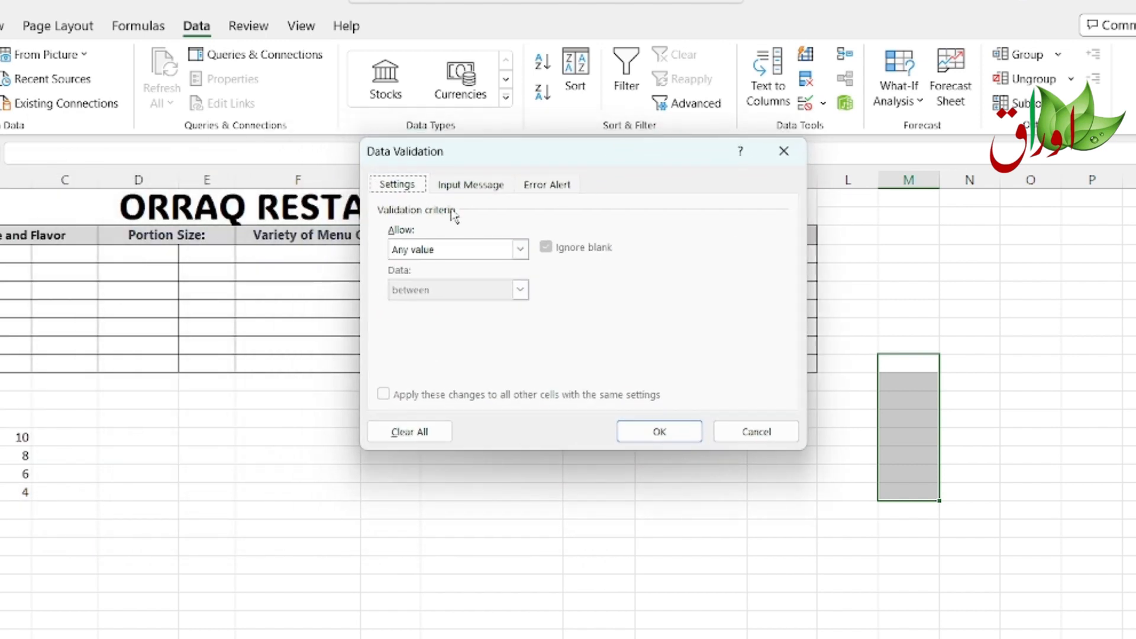
{"action": "left_click", "coordinate": [521, 249]}
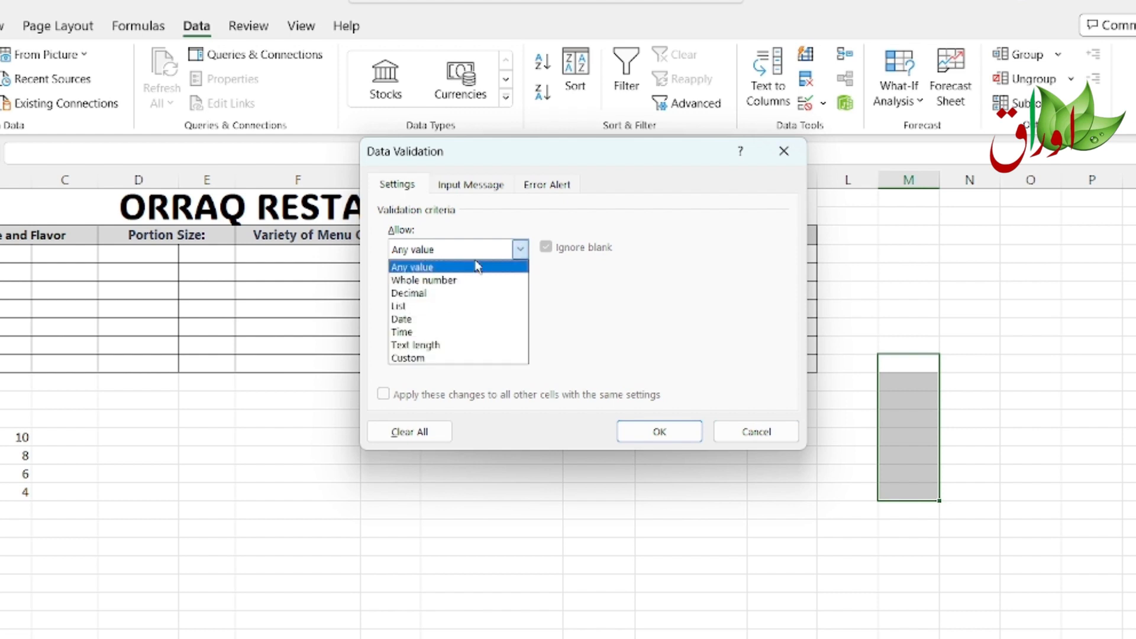
{"action": "left_click", "coordinate": [440, 308]}
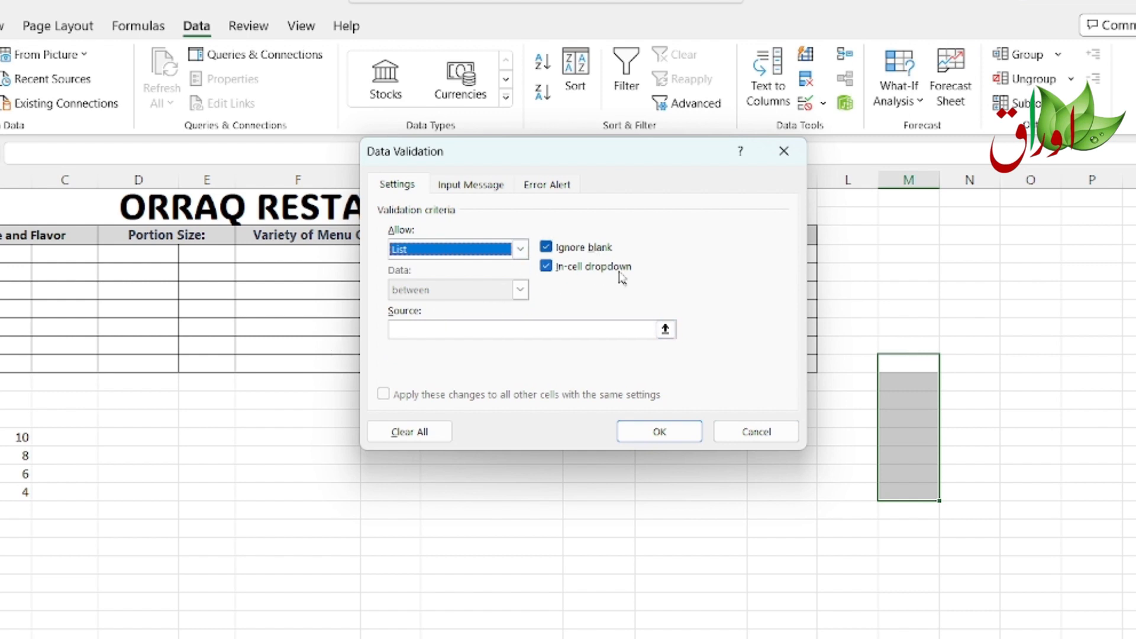
Step: Enter Amazing, Good, Average, Bad as the list source and apply the validation
{"action": "left_click", "coordinate": [466, 331]}
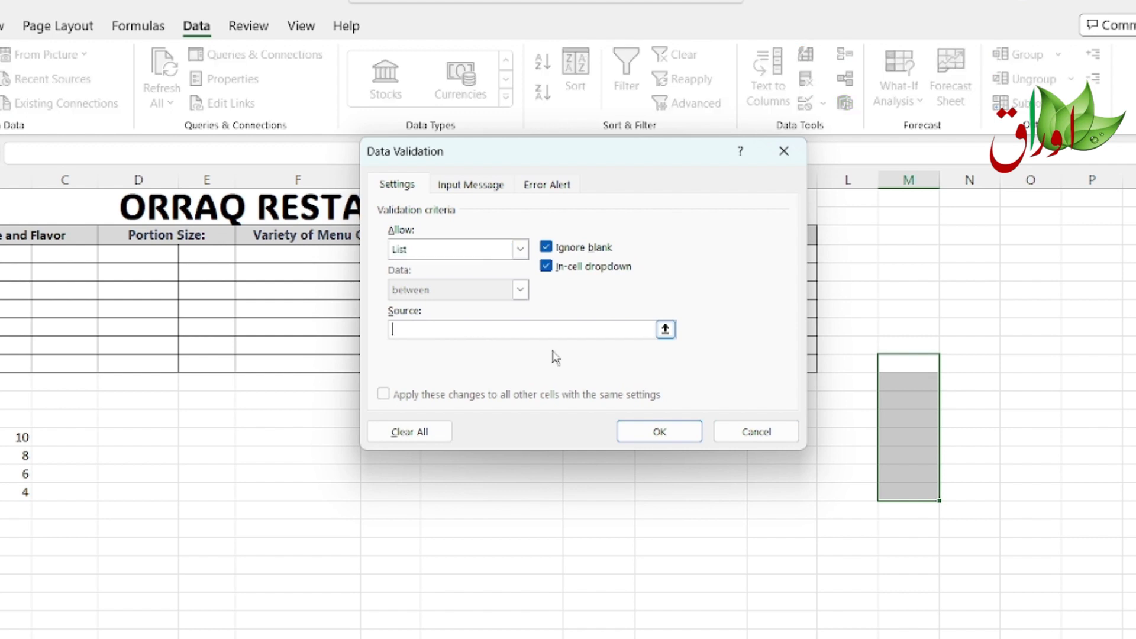
{"action": "type", "text": "Amazing,Average"}
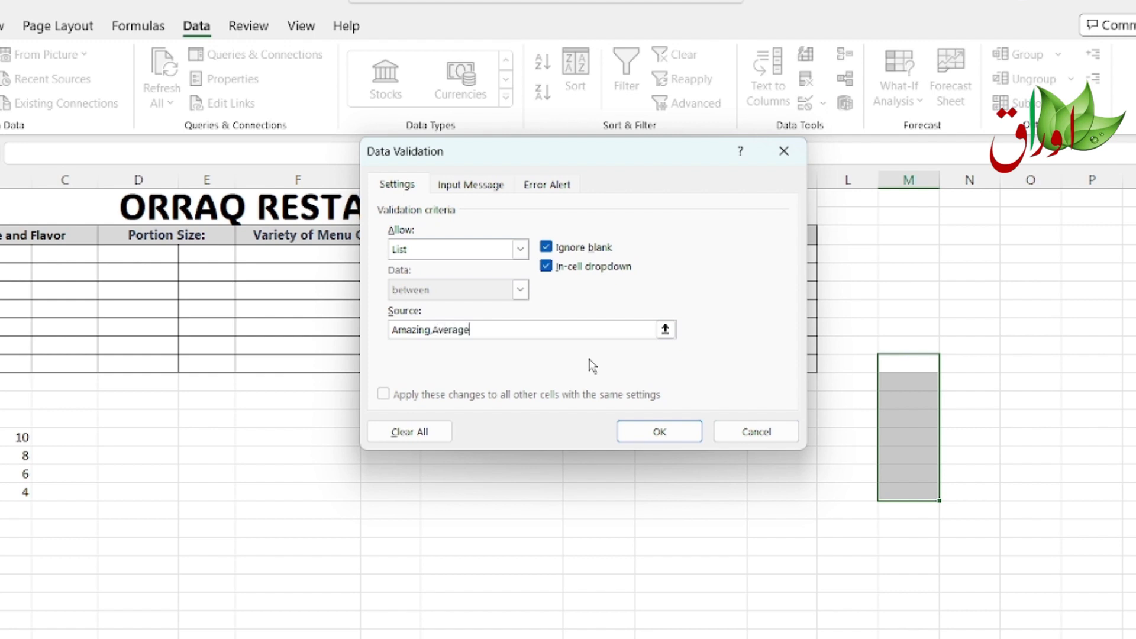
{"action": "type", "text": ","}
{"action": "key", "text": "BackSpace"}
{"action": "key", "text": "BackSpace"}
{"action": "key", "text": "BackSpace"}
{"action": "key", "text": "BackSpace"}
{"action": "key", "text": "BackSpace"}
{"action": "key", "text": "BackSpace"}
{"action": "key", "text": "BackSpace"}
{"action": "key", "text": "BackSpace"}
{"action": "type", "text": "Good, Average, Bad"}
{"action": "left_click", "coordinate": [644, 439]}
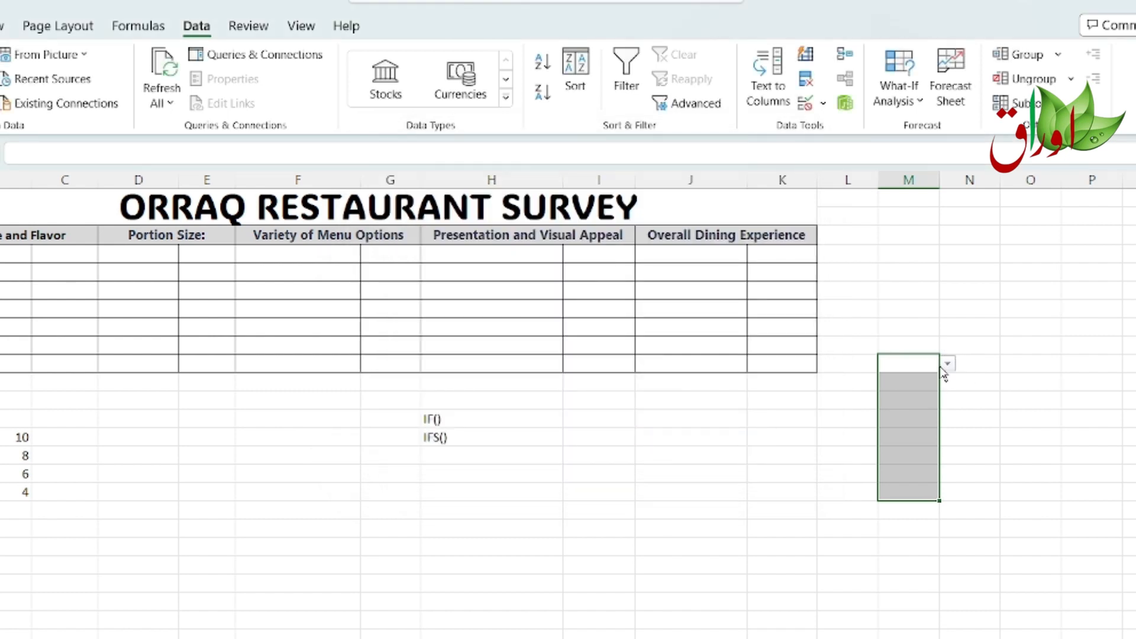
Step: Test the M10 dropdown by opening its list and trying the invalid entry gjfgjh, cancelling the rejection
{"action": "left_click", "coordinate": [947, 363]}
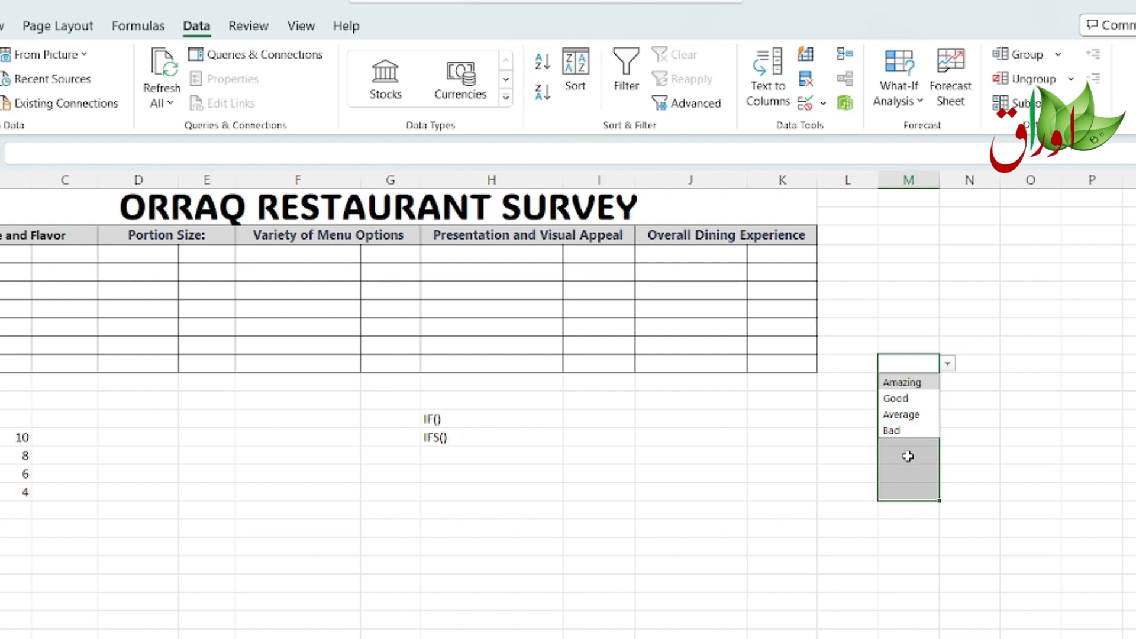
{"action": "left_click", "coordinate": [903, 364]}
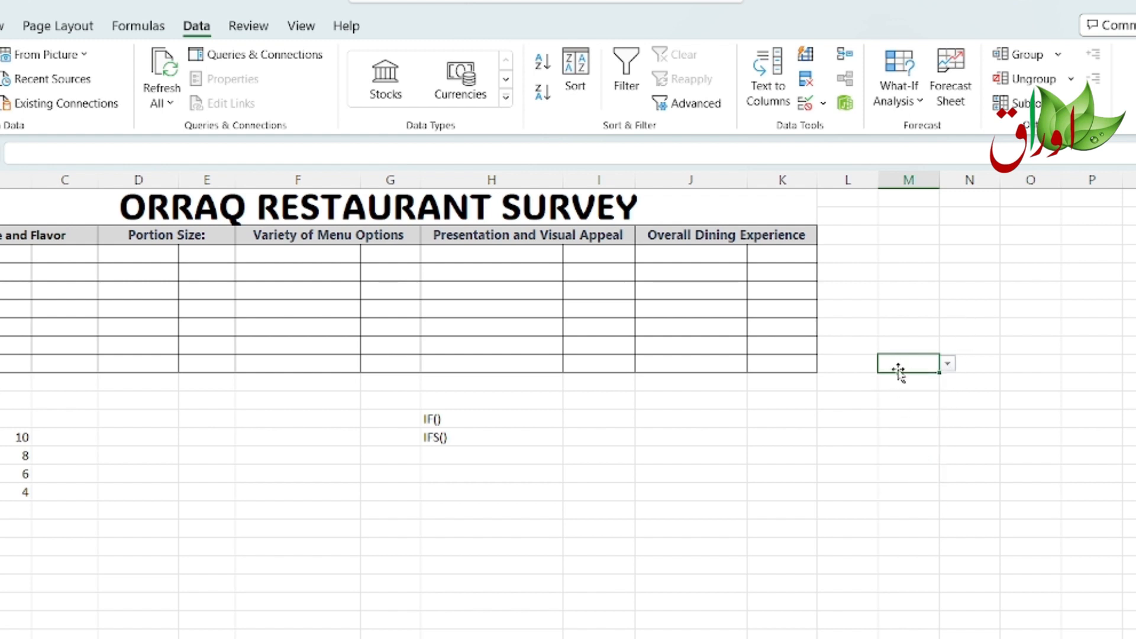
{"action": "type", "text": "gjfgjh"}
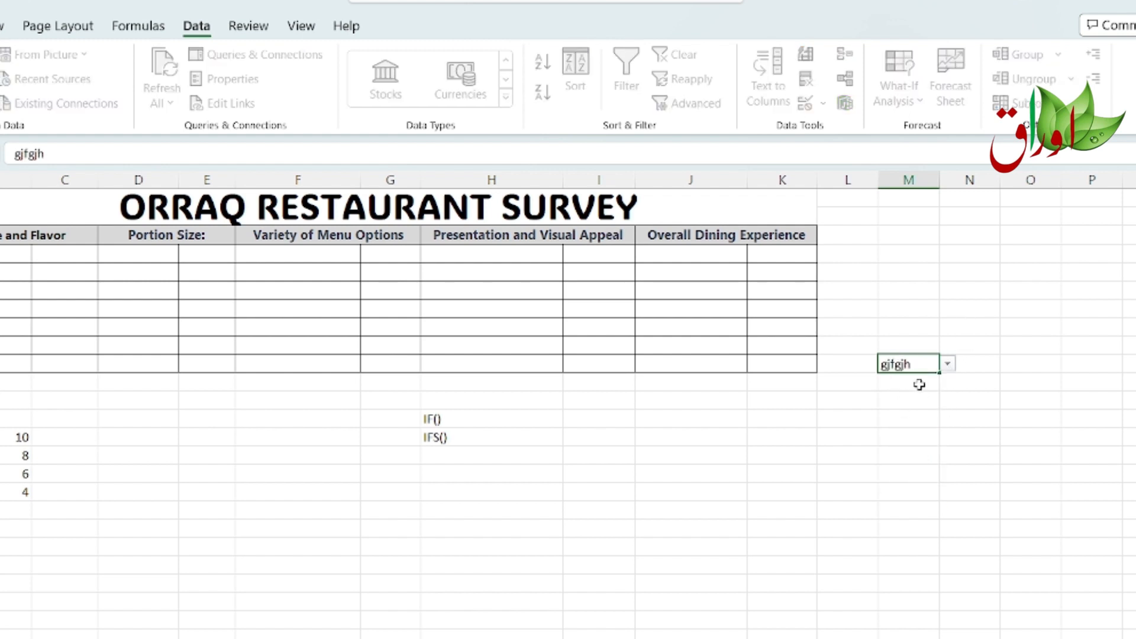
{"action": "key", "text": "Return"}
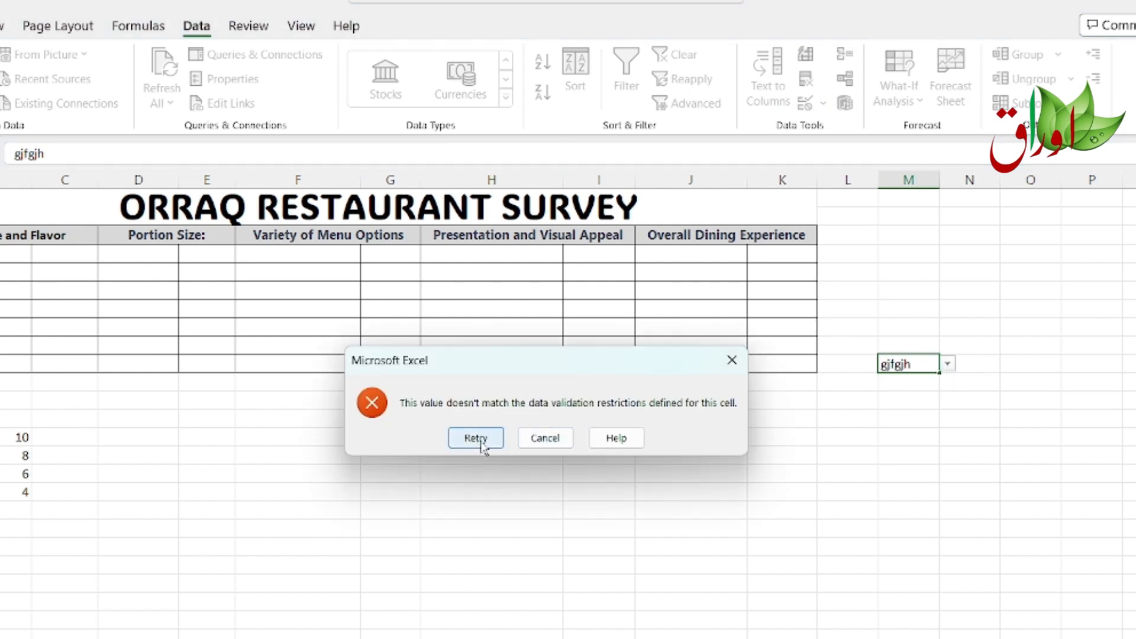
{"action": "left_click", "coordinate": [545, 439]}
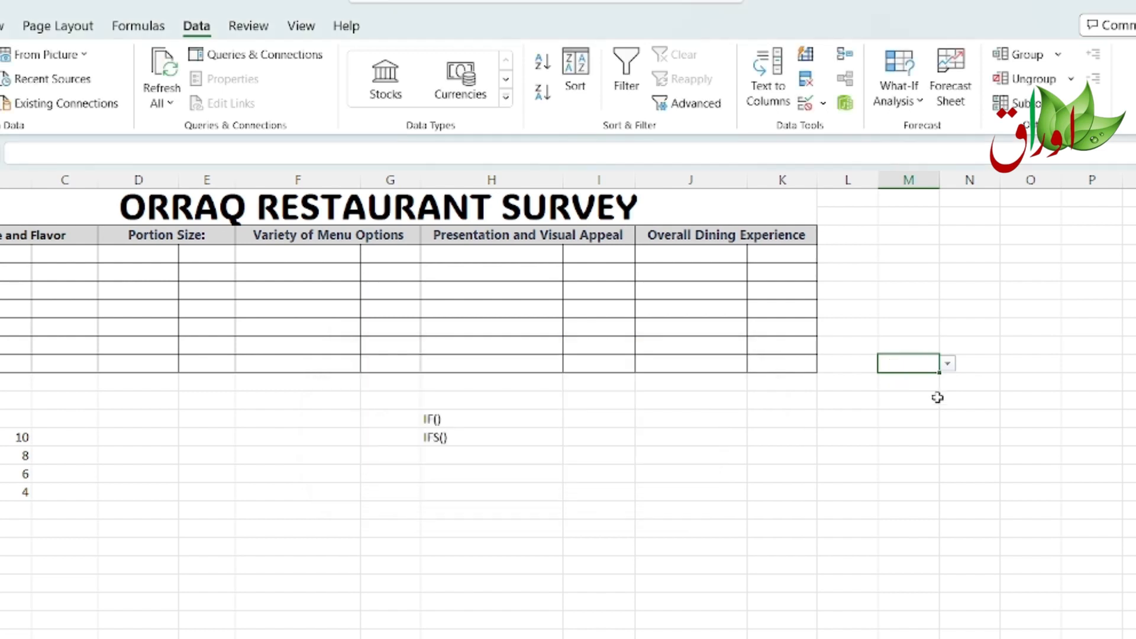
{"action": "left_click", "coordinate": [947, 363]}
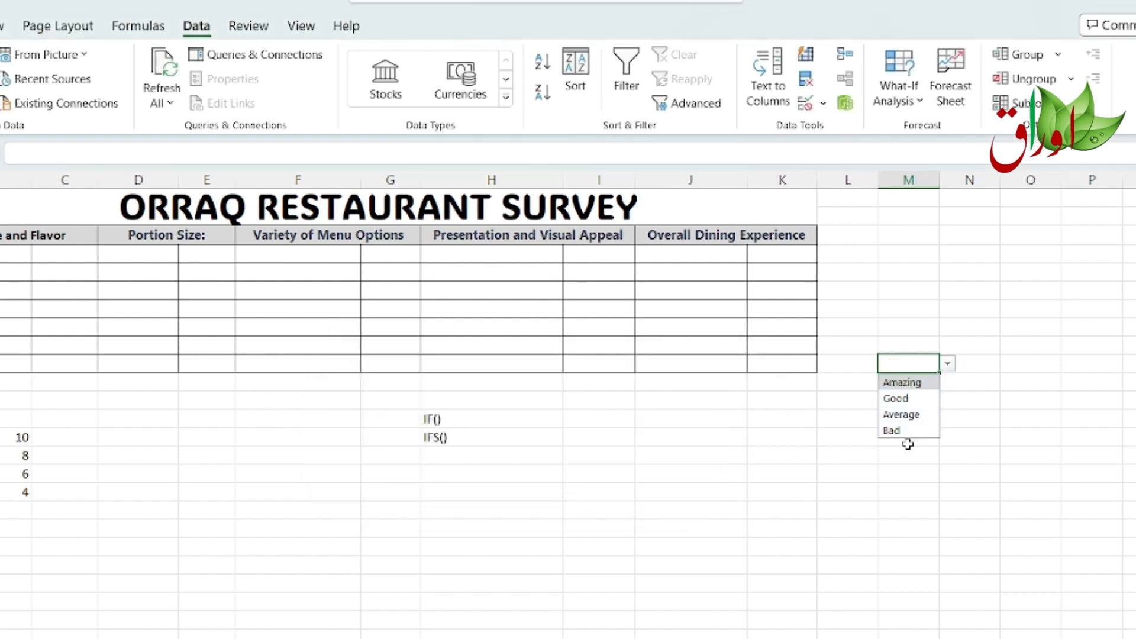
{"action": "left_click", "coordinate": [911, 508]}
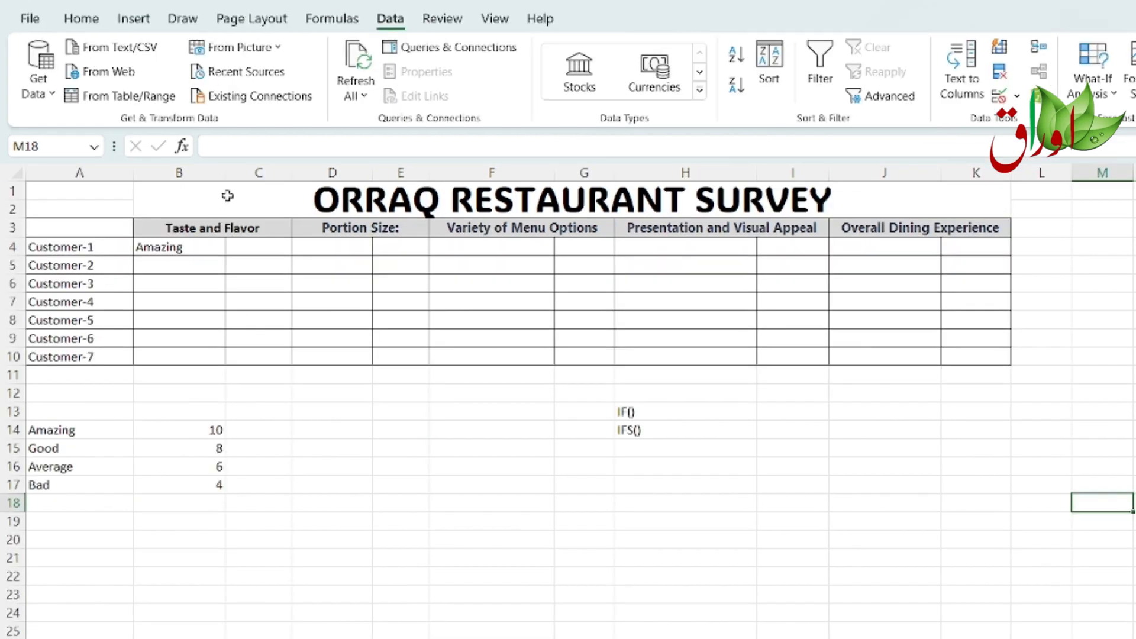
{"action": "left_click", "coordinate": [183, 249]}
{"action": "left_click_drag", "start_coordinate": [179, 293], "coordinate": [179, 352]}
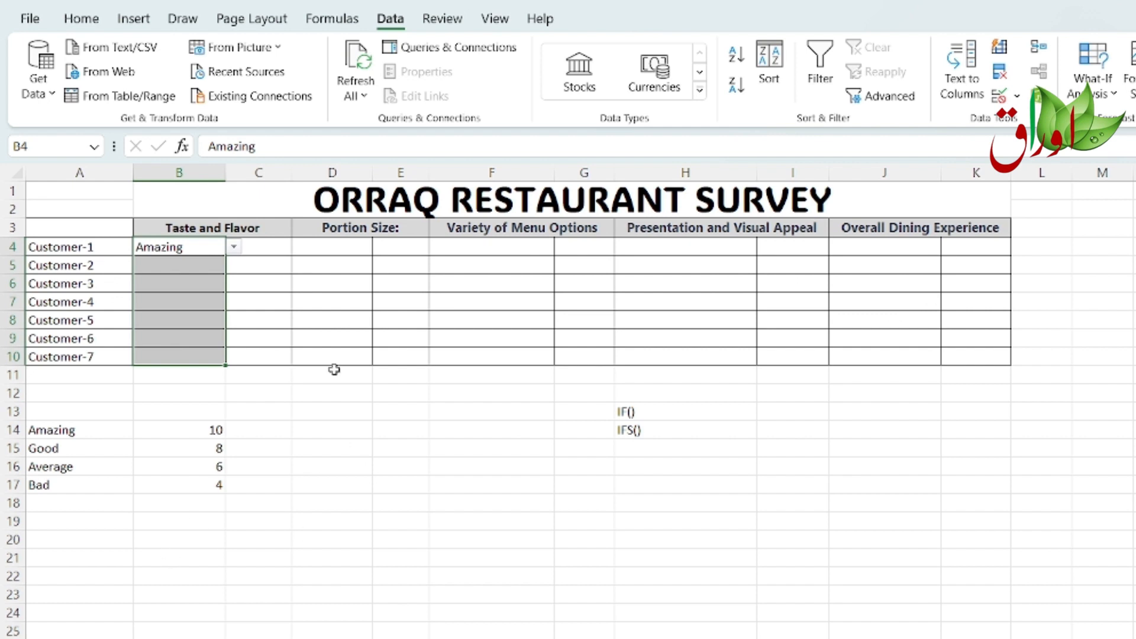
{"action": "left_click", "coordinate": [192, 249]}
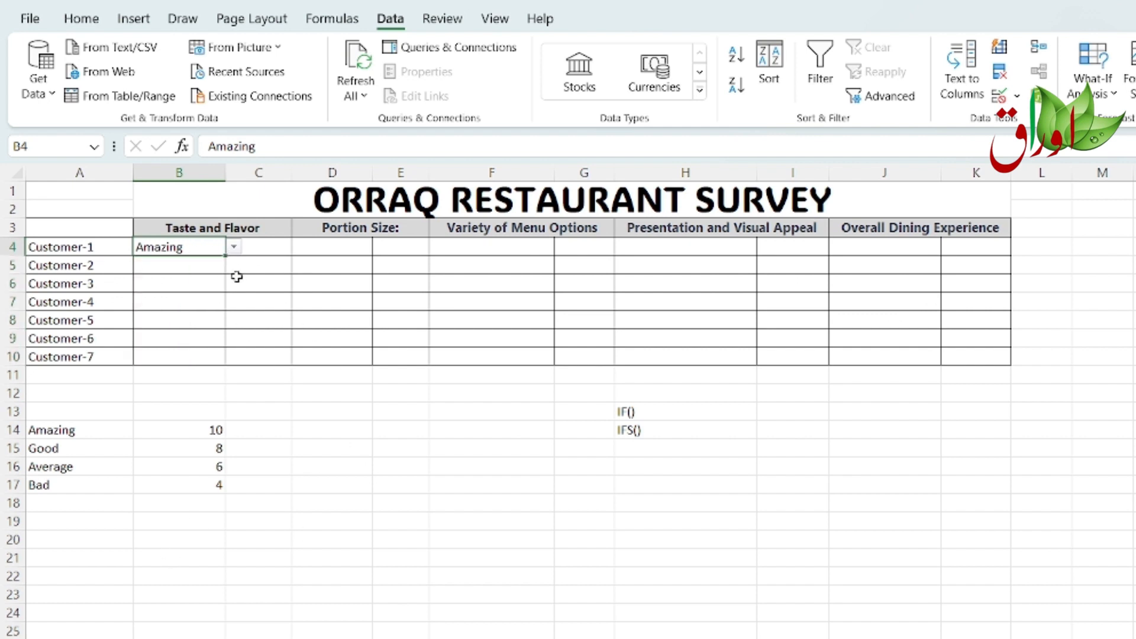
Step: In C4, start an IF formula that returns 10 when B4 equals "Amazing"
{"action": "left_click", "coordinate": [265, 254]}
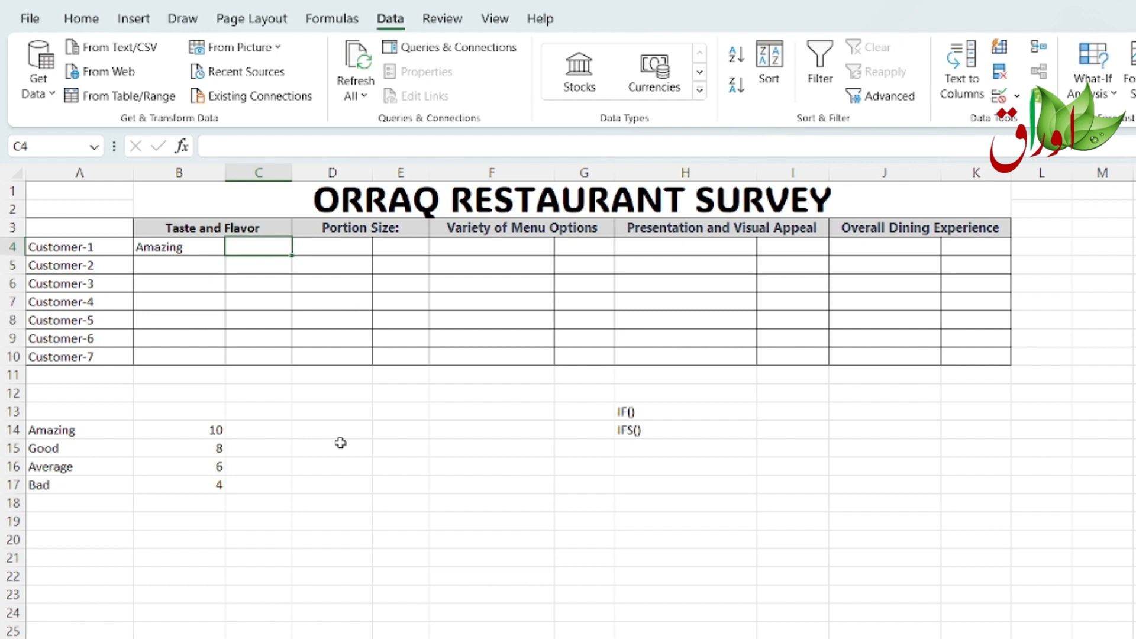
{"action": "type", "text": "="}
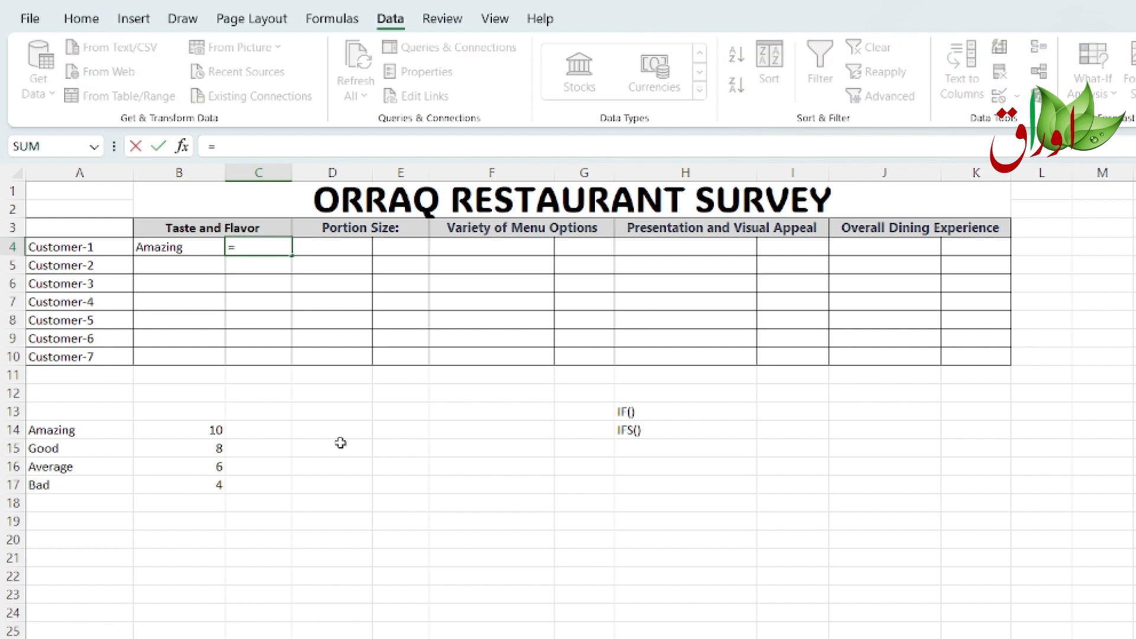
{"action": "type", "text": "if"}
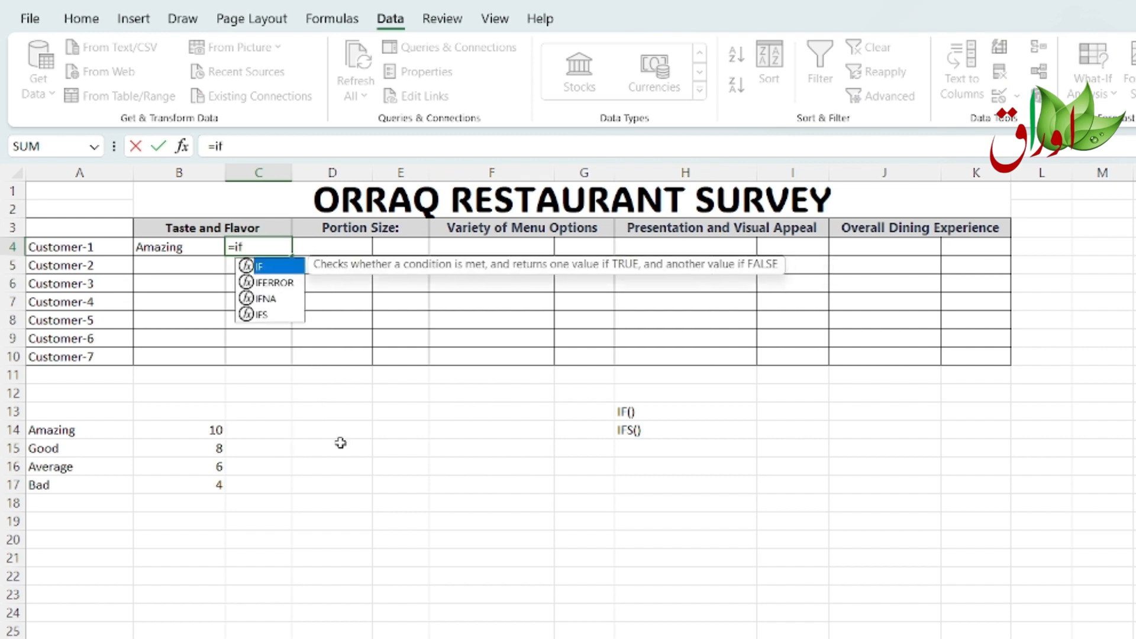
{"action": "type", "text": "("}
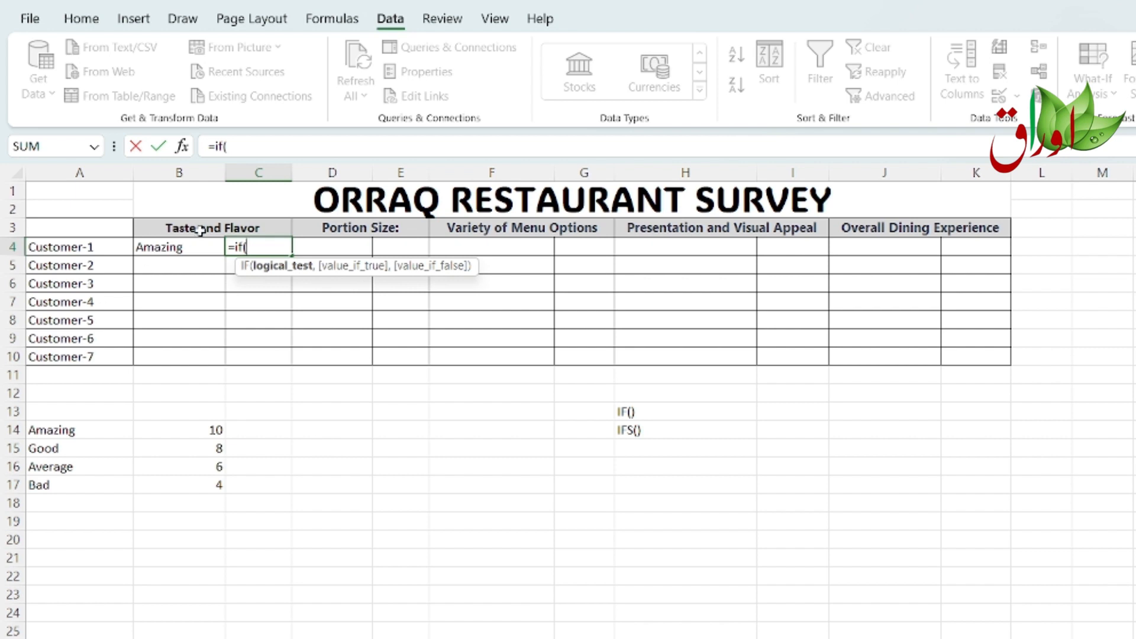
{"action": "left_click", "coordinate": [173, 246]}
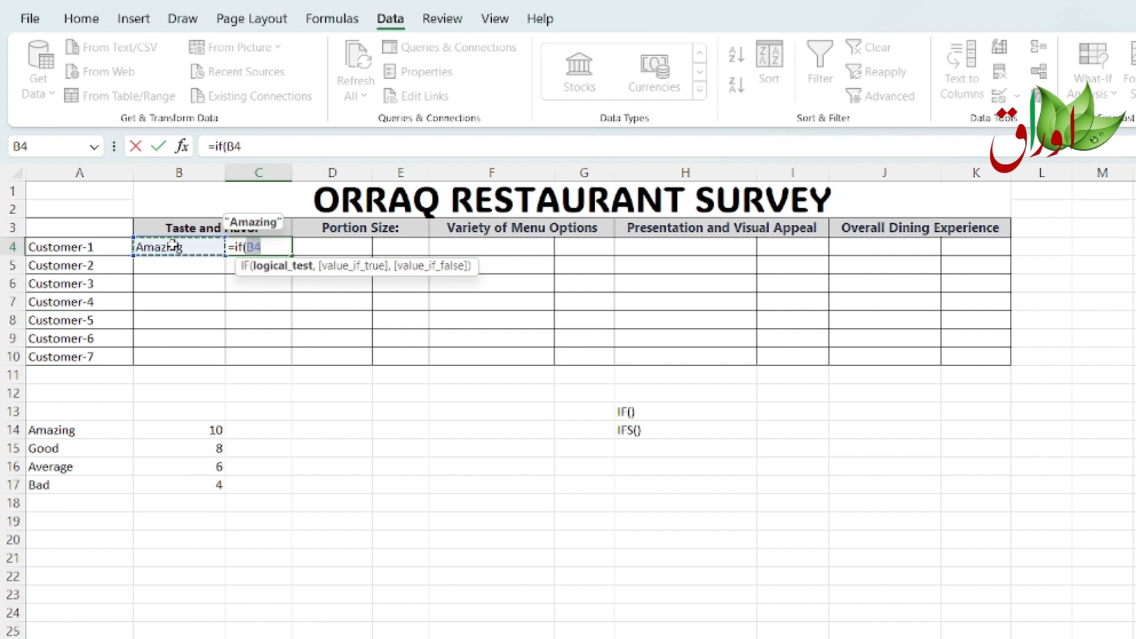
{"action": "type", "text": "="}
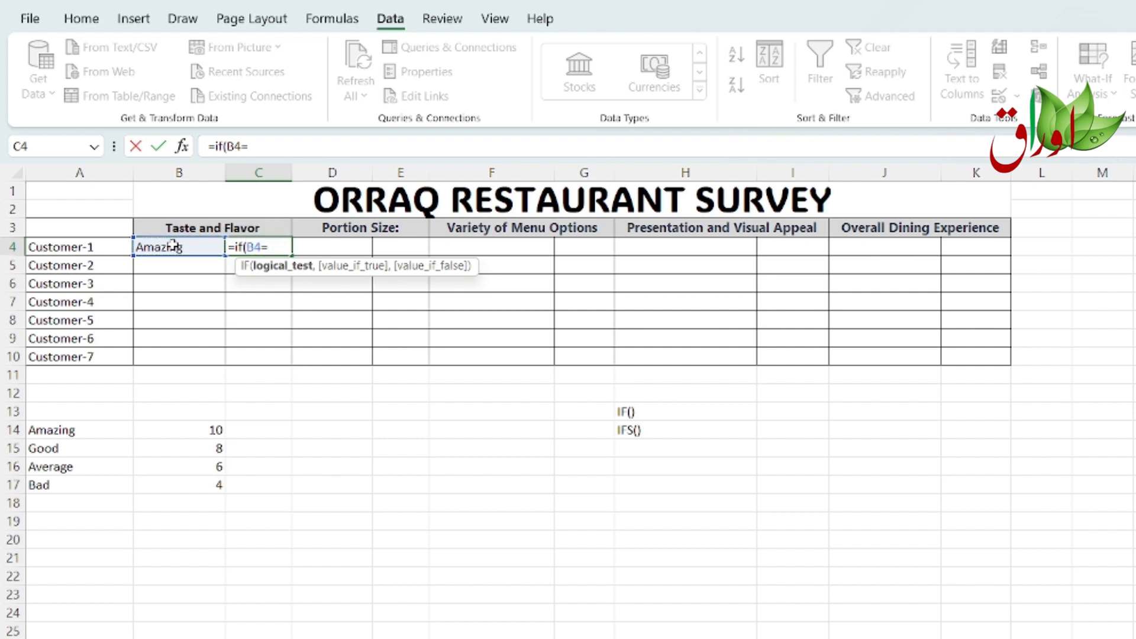
{"action": "type", "text": "\"Amazing"}
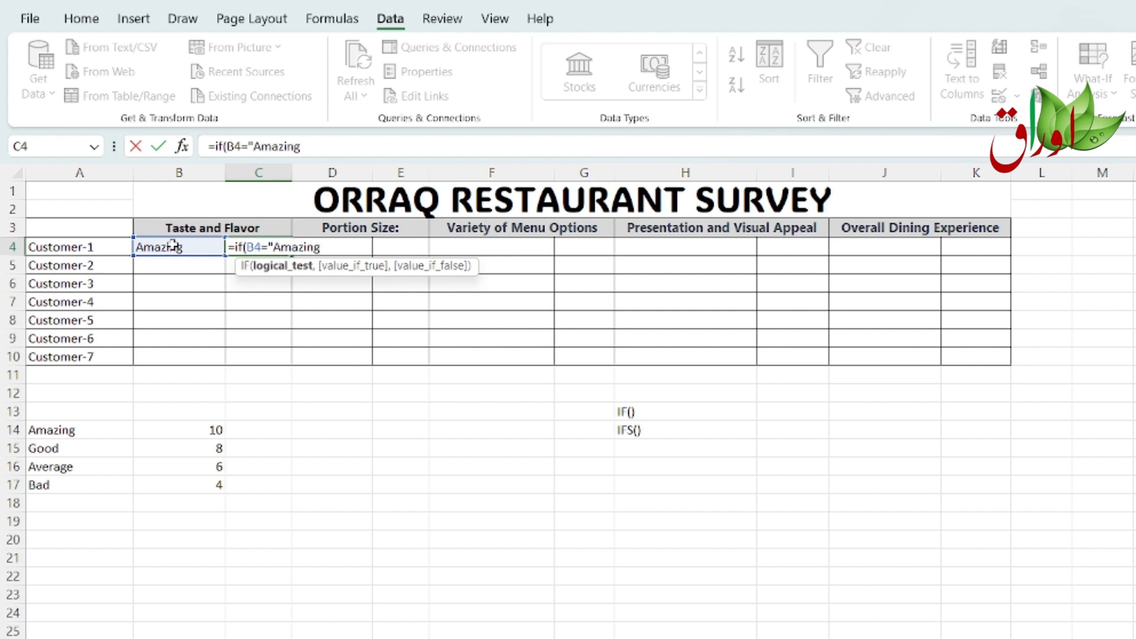
{"action": "type", "text": "\""}
{"action": "type", "text": ","}
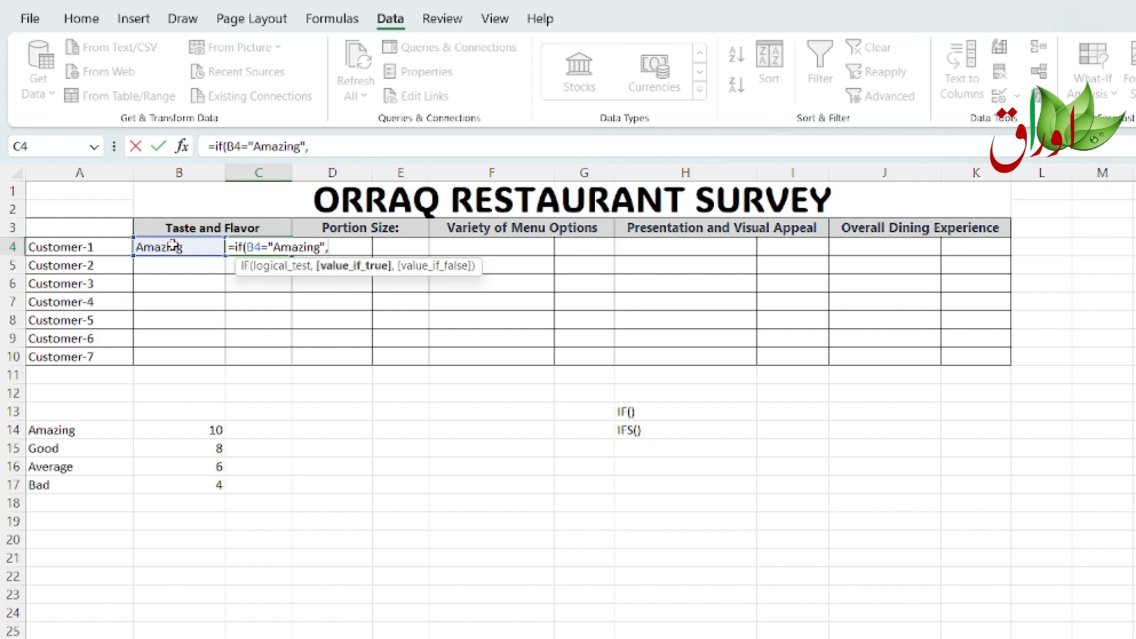
{"action": "type", "text": "10"}
Step: Nest a second IF in the formula that returns 8 when B4 equals "Good"
{"action": "type", "text": ","}
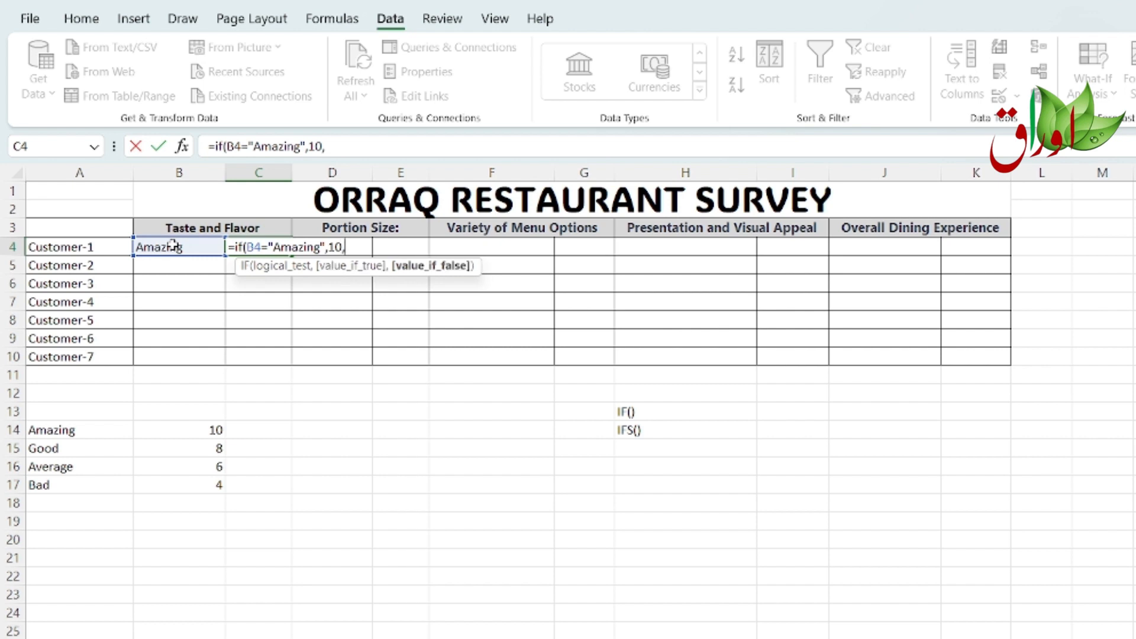
{"action": "type", "text": "if"}
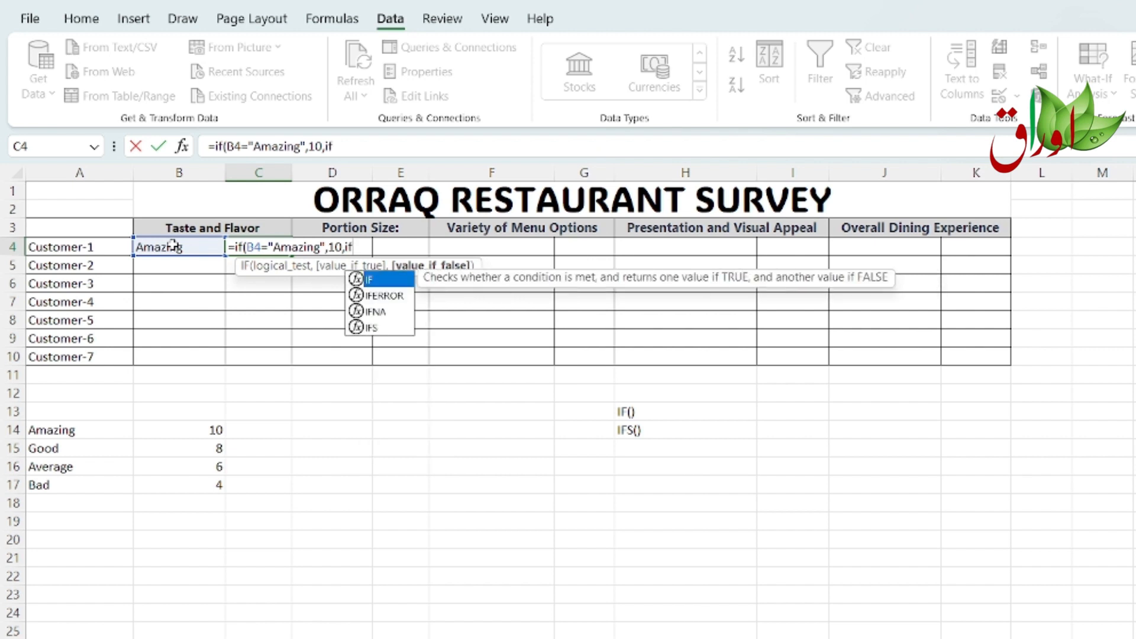
{"action": "type", "text": "("}
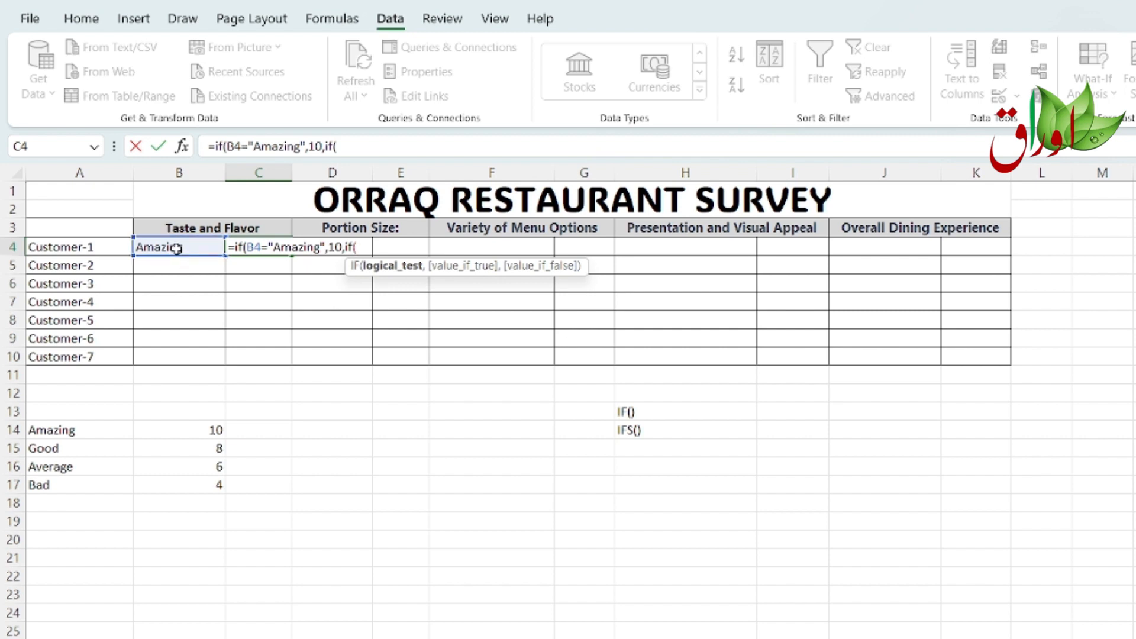
{"action": "left_click", "coordinate": [176, 248]}
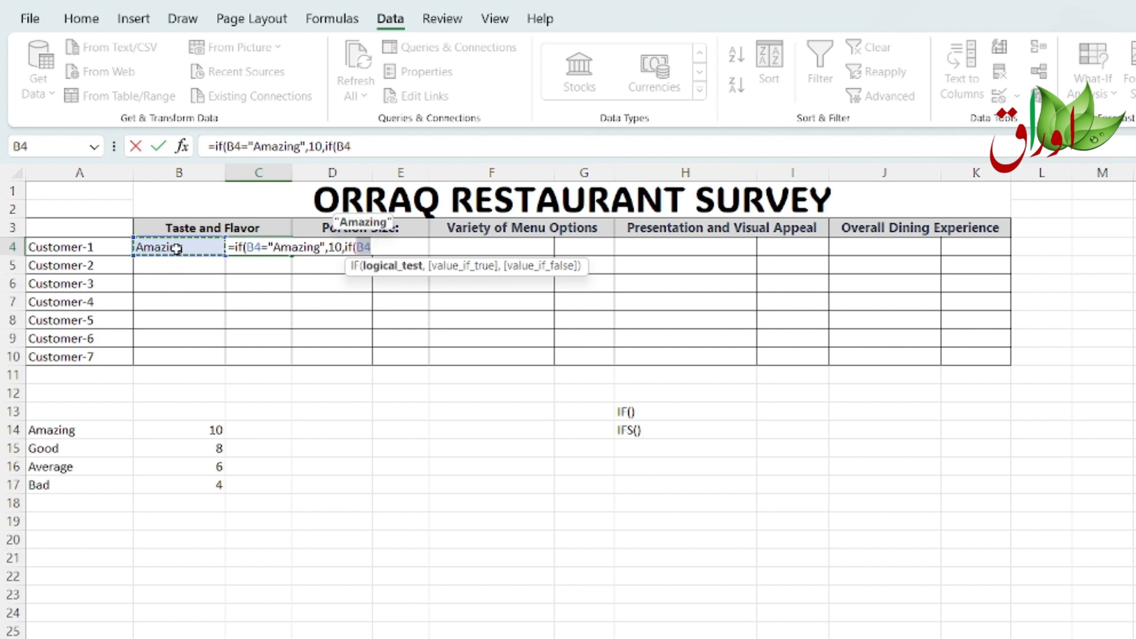
{"action": "type", "text": "="}
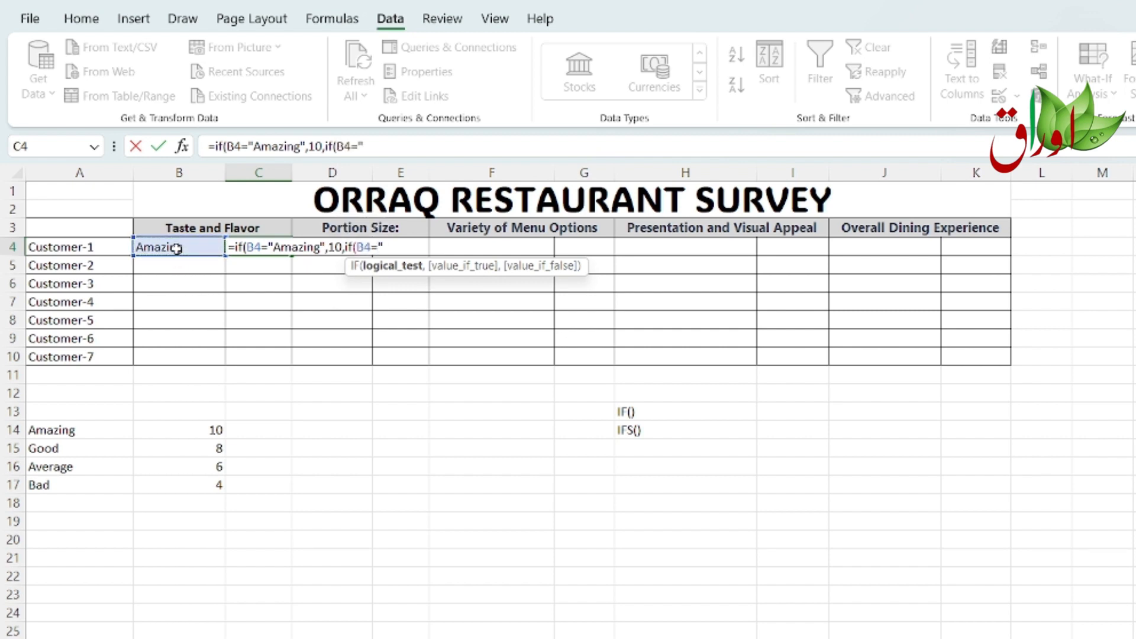
{"action": "type", "text": "\"Good\",8"}
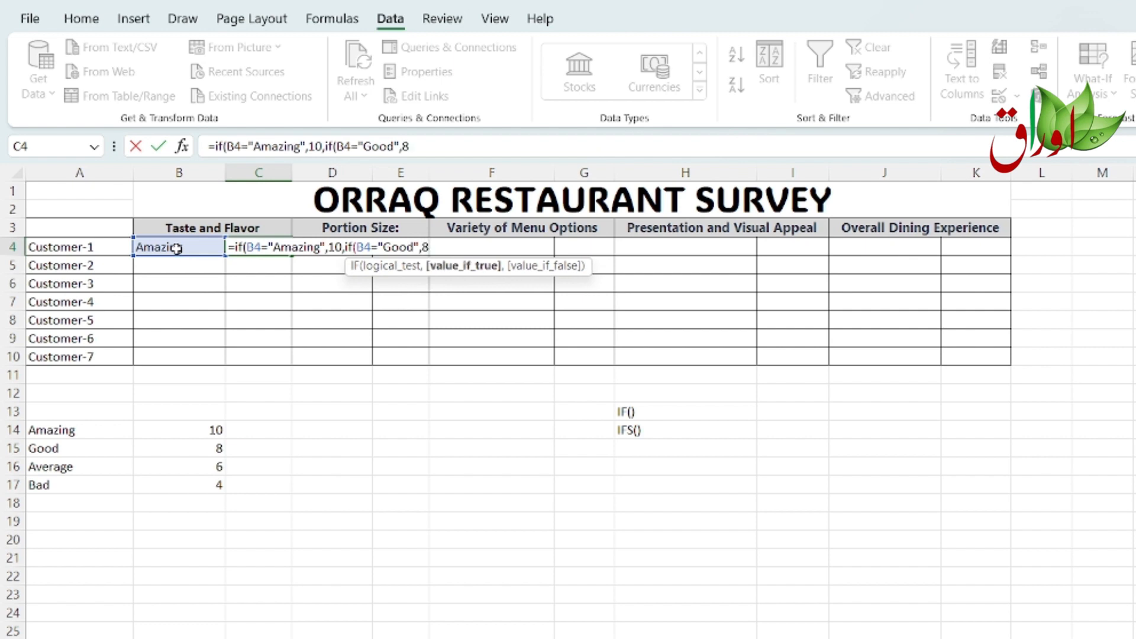
{"action": "type", "text": ","}
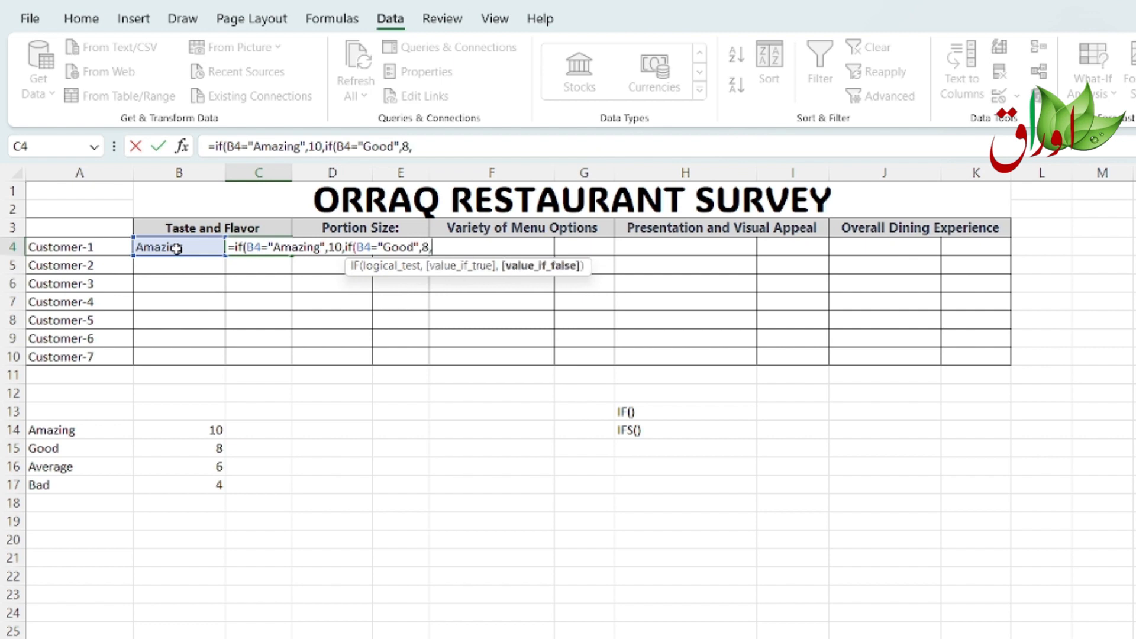
{"action": "type", "text": "if"}
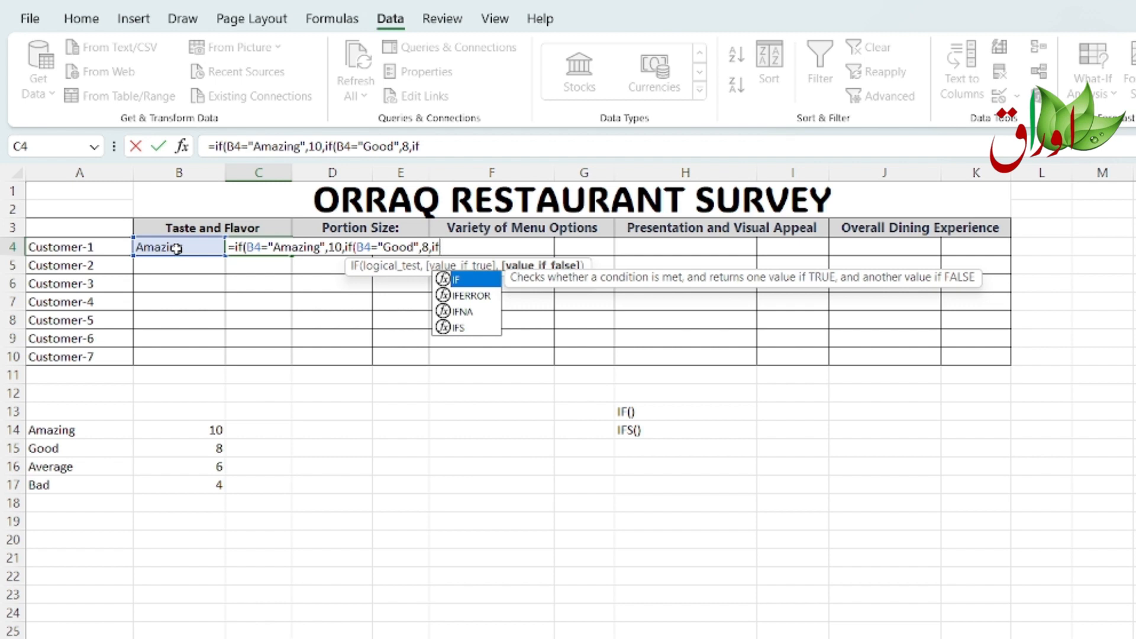
Step: Nest a third IF that returns 6 when B4 equals "Average"
{"action": "type", "text": "("}
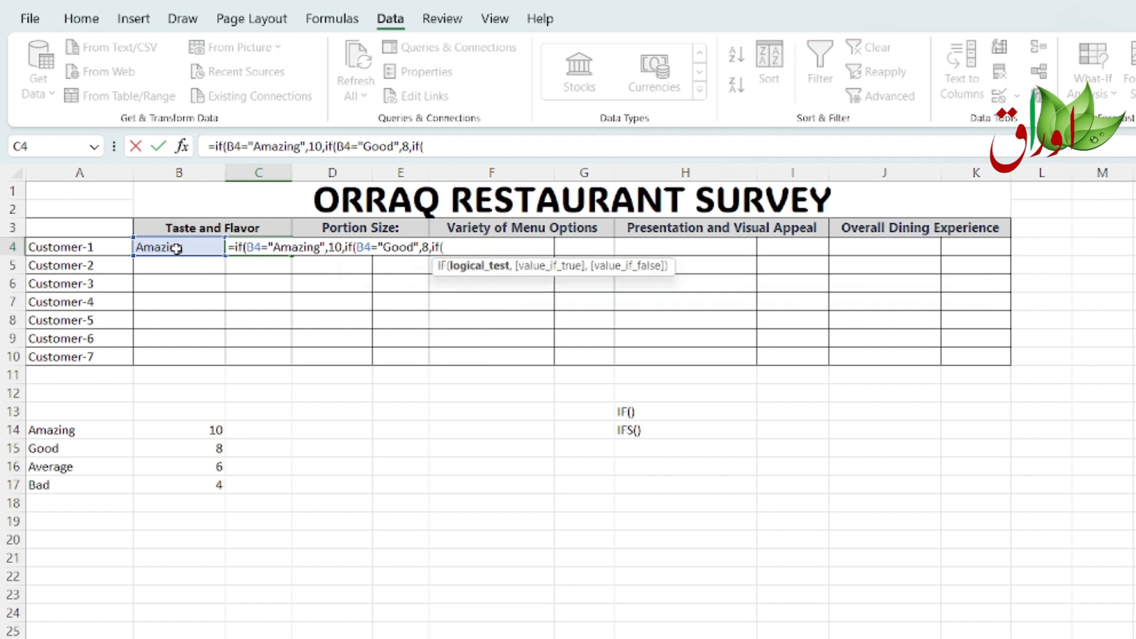
{"action": "type", "text": "B4"}
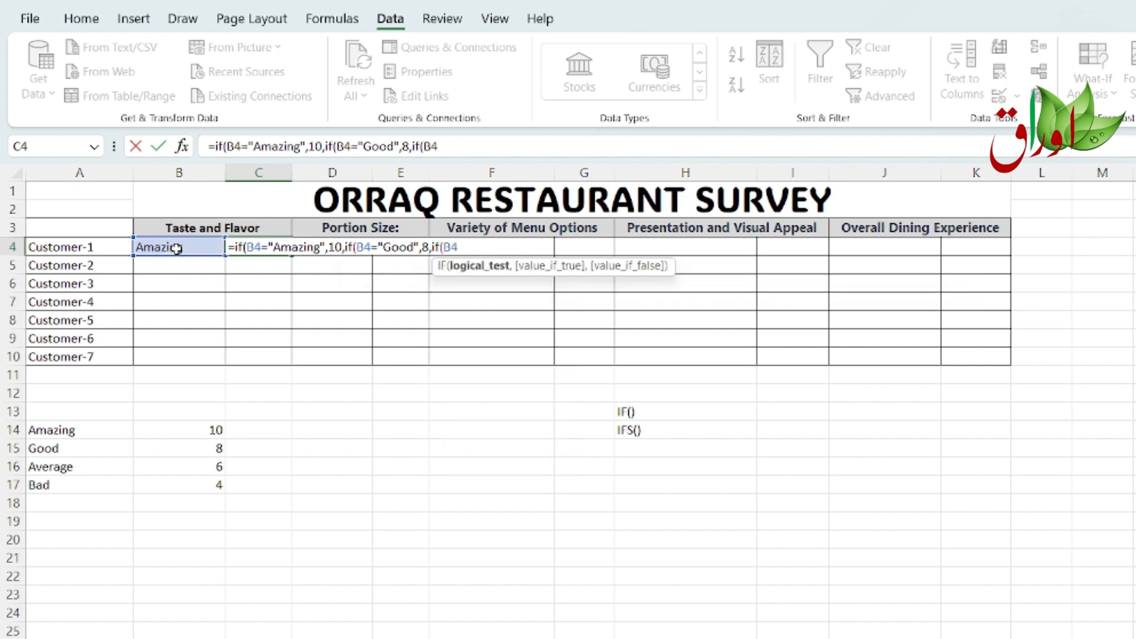
{"action": "type", "text": "=\"Average"}
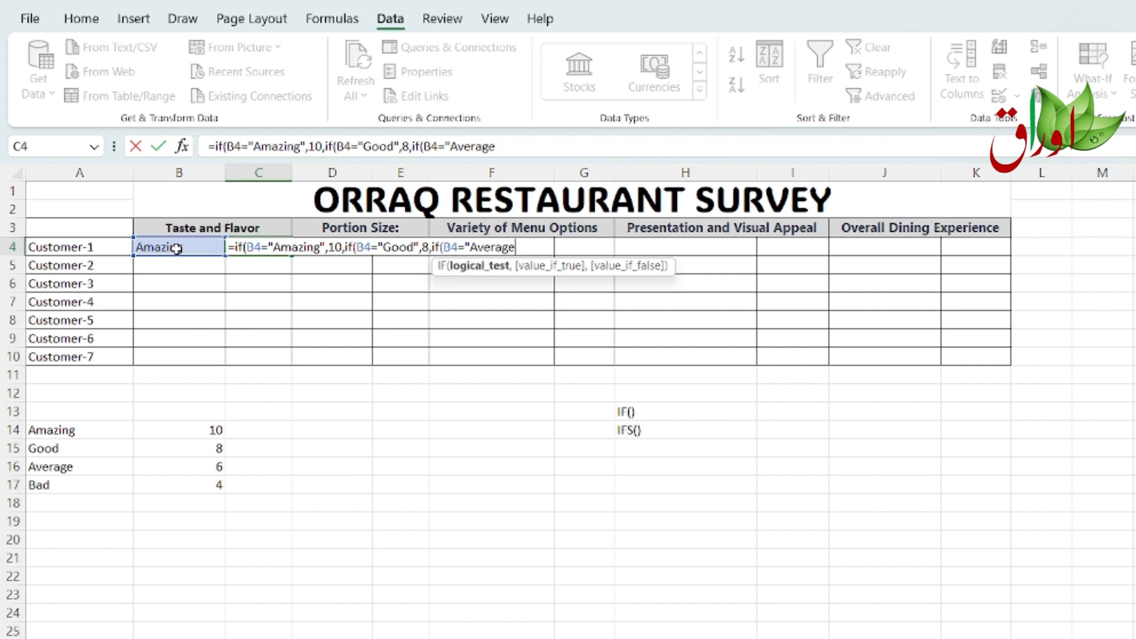
{"action": "type", "text": "\","}
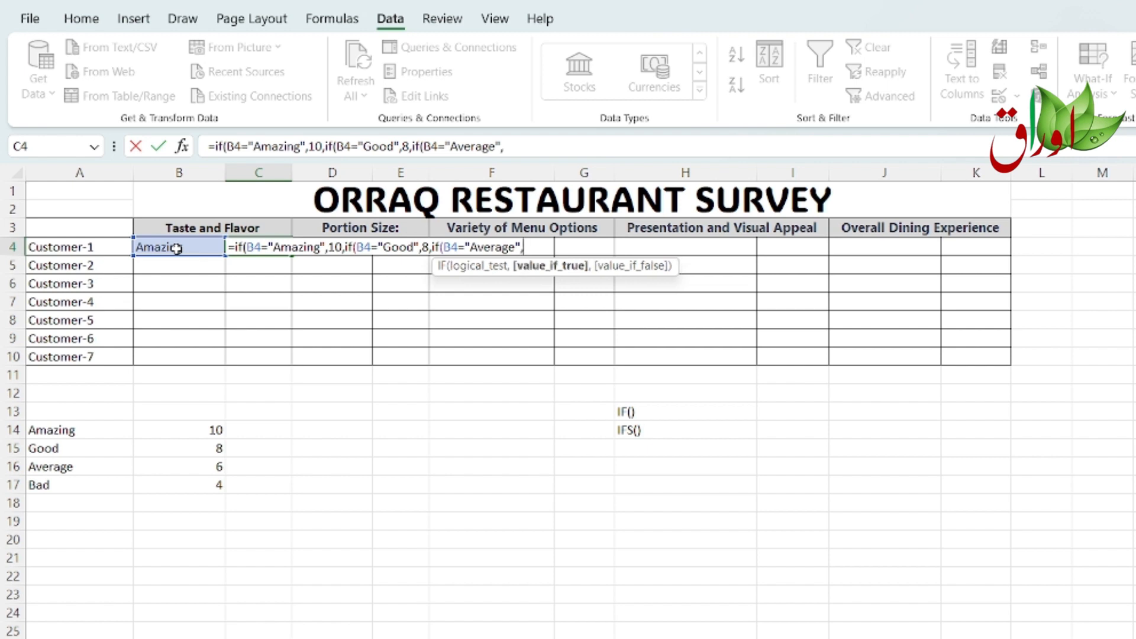
{"action": "type", "text": "6,"}
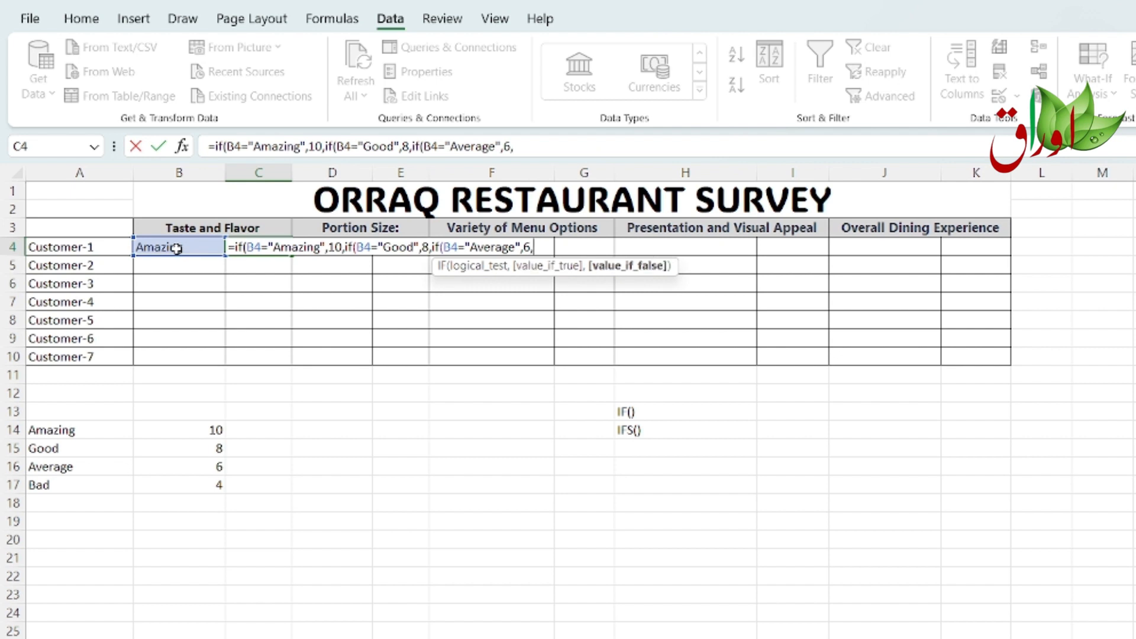
{"action": "type", "text": "if"}
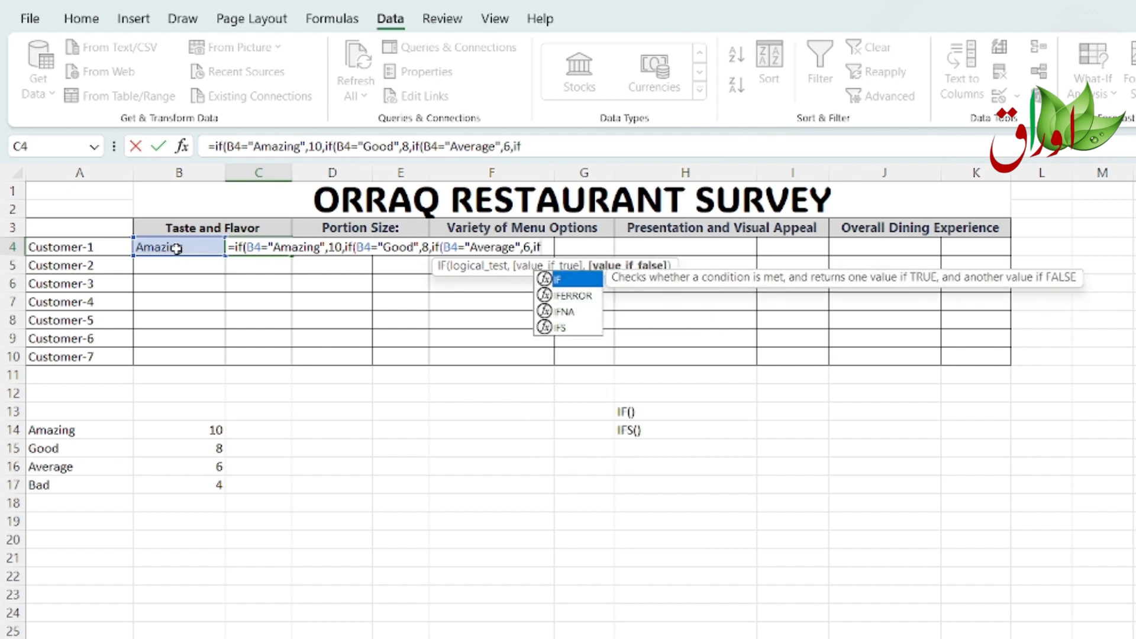
{"action": "type", "text": "("}
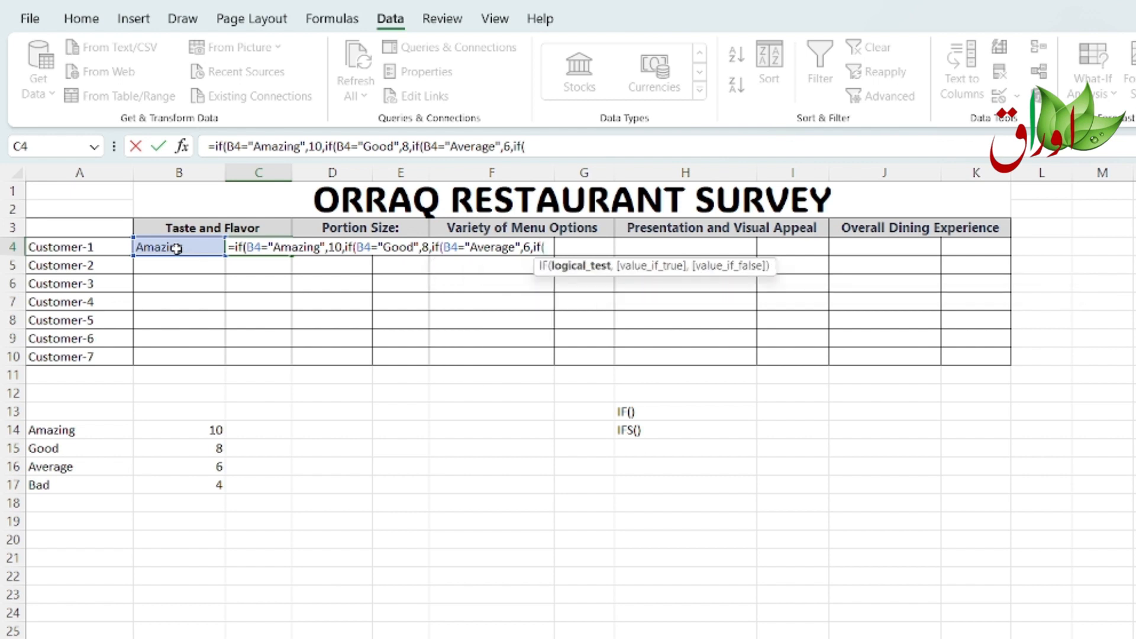
{"action": "type", "text": "B4"}
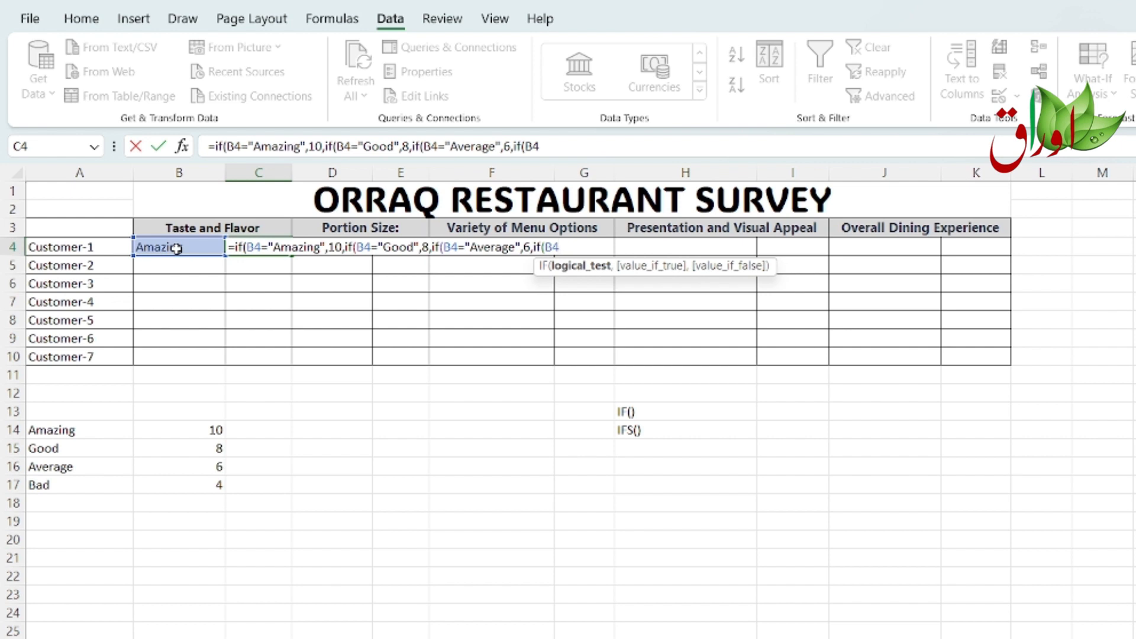
{"action": "type", "text": "=\"Bad\",6"}
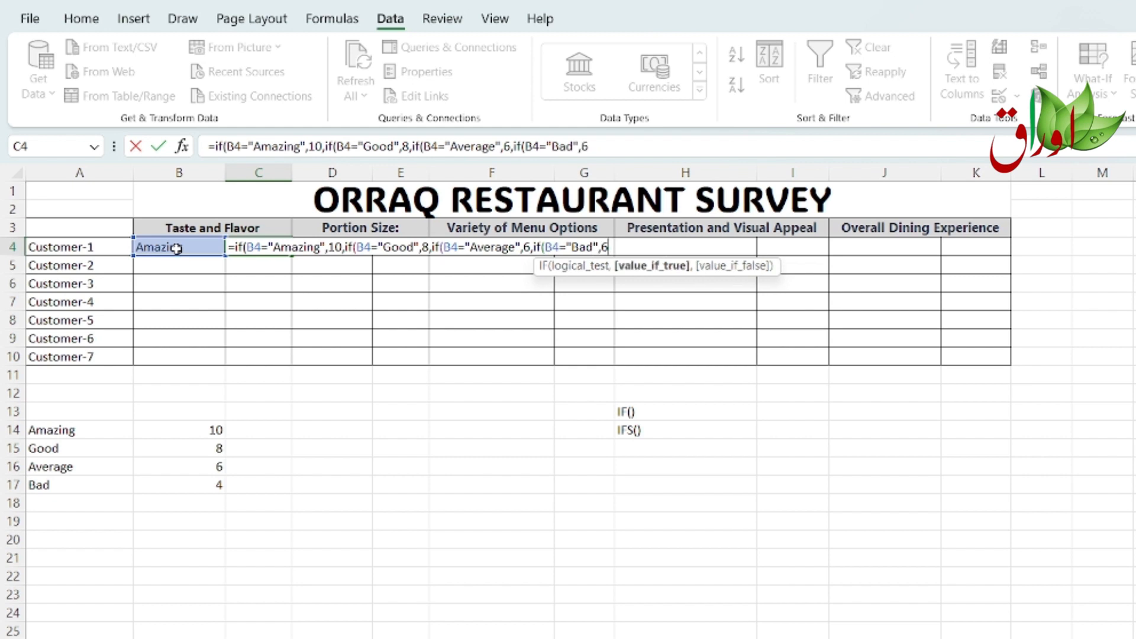
{"action": "type", "text": ","}
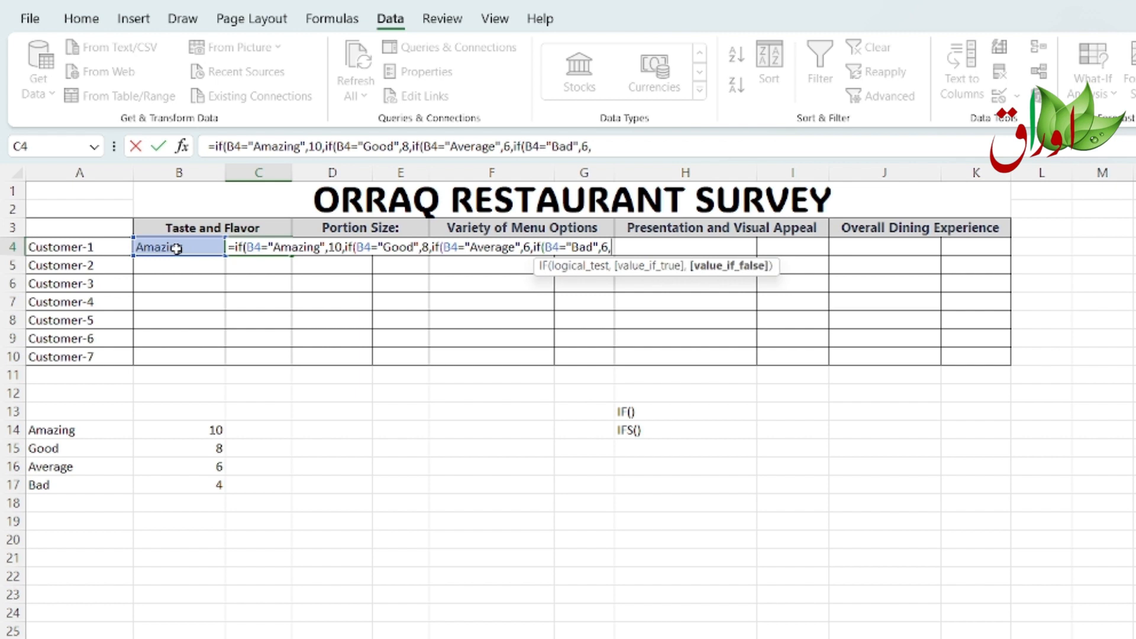
{"action": "type", "text": "0"}
Step: Nest a final IF returning 6 when B4 equals "Bad", otherwise 0, close all four parentheses and enter the formula
{"action": "type", "text": ")))"}
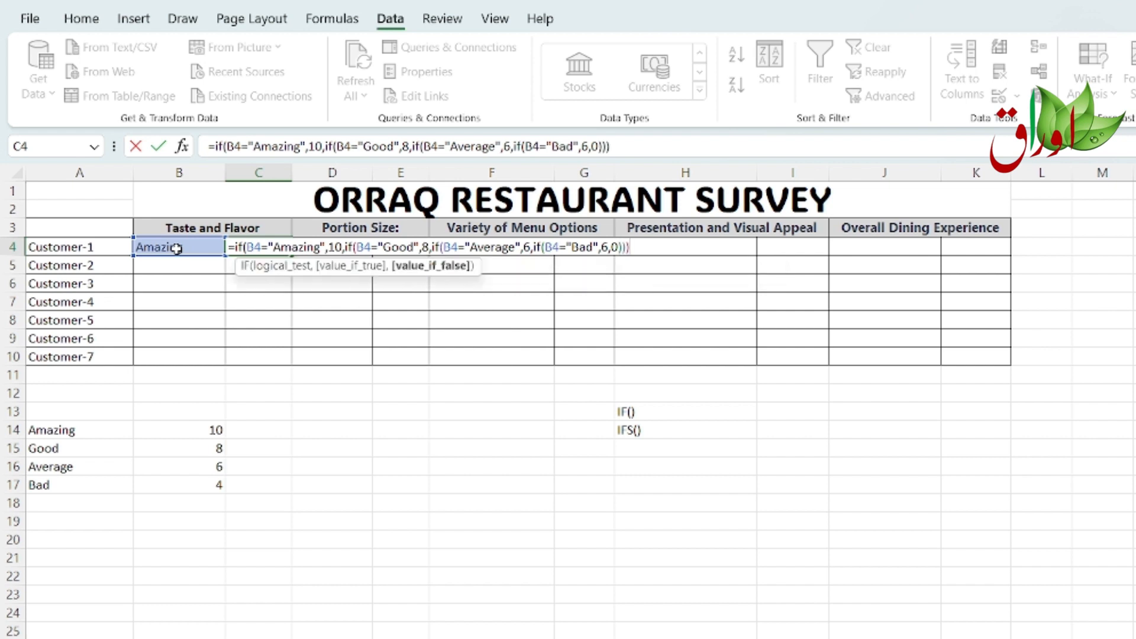
{"action": "type", "text": ")"}
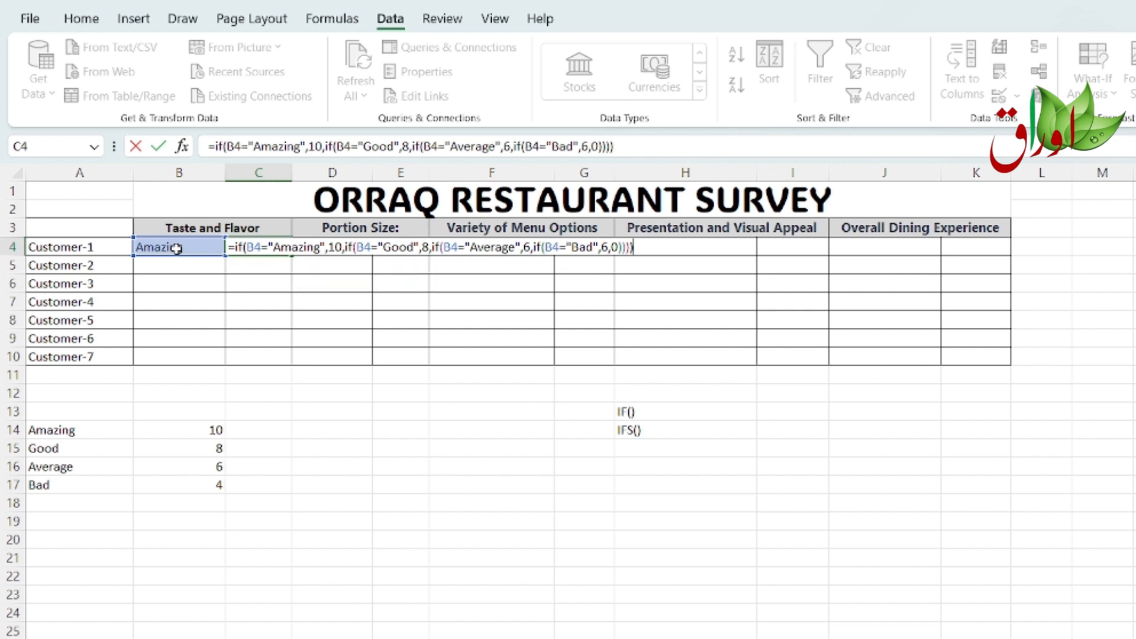
{"action": "key", "text": "Return"}
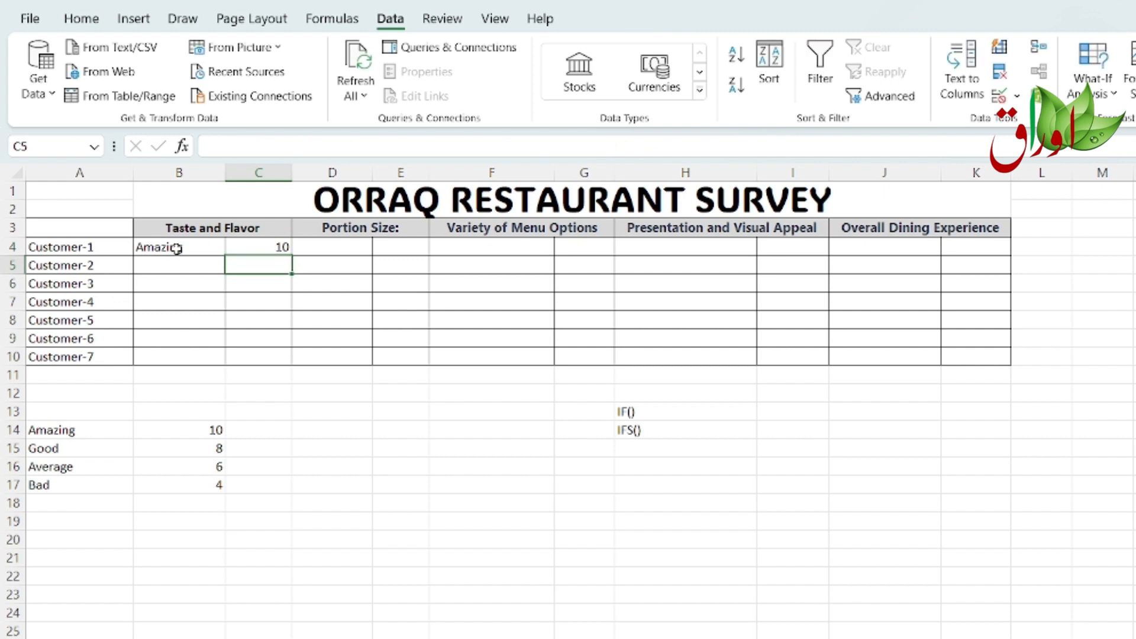
Step: Test the score formula by choosing Good and then Average from B4's rating dropdown
{"action": "left_click", "coordinate": [177, 247]}
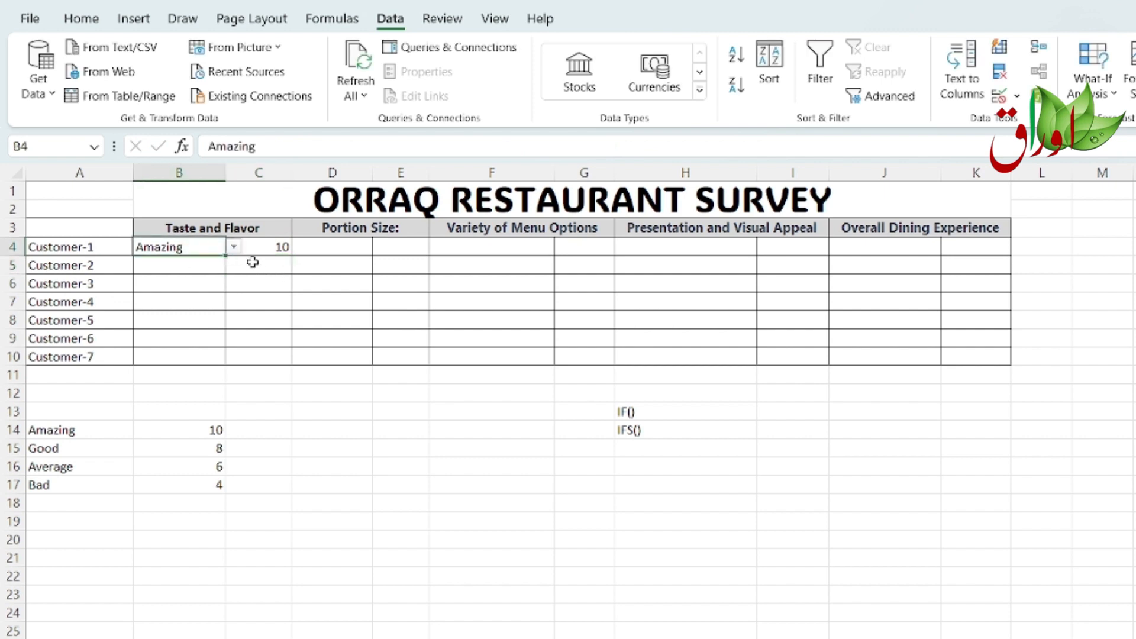
{"action": "left_click", "coordinate": [234, 247]}
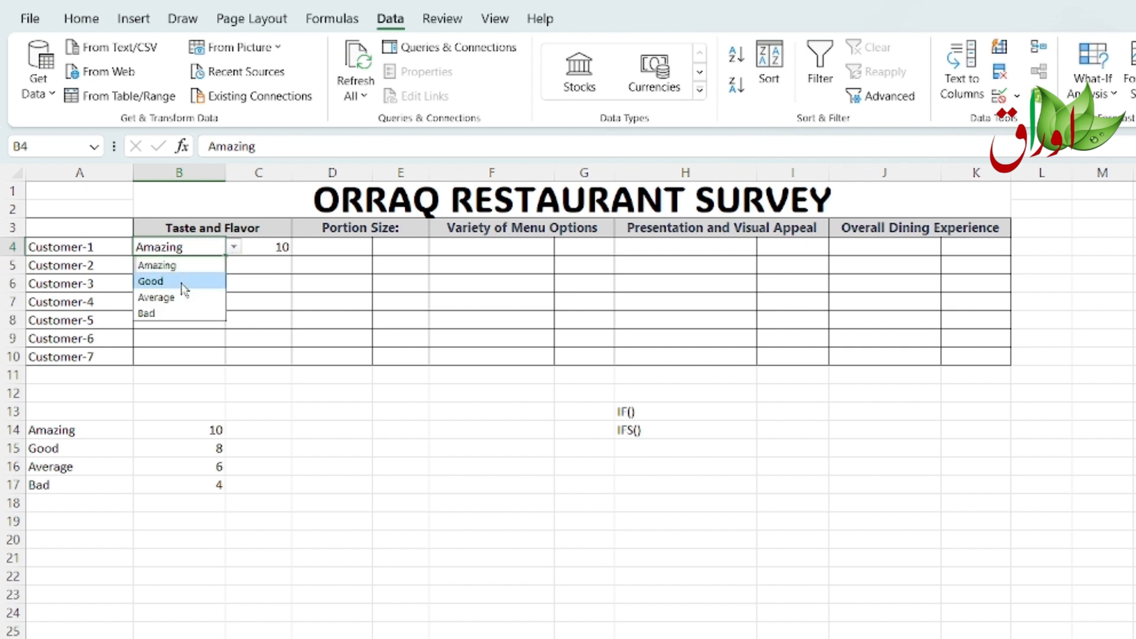
{"action": "left_click", "coordinate": [180, 282]}
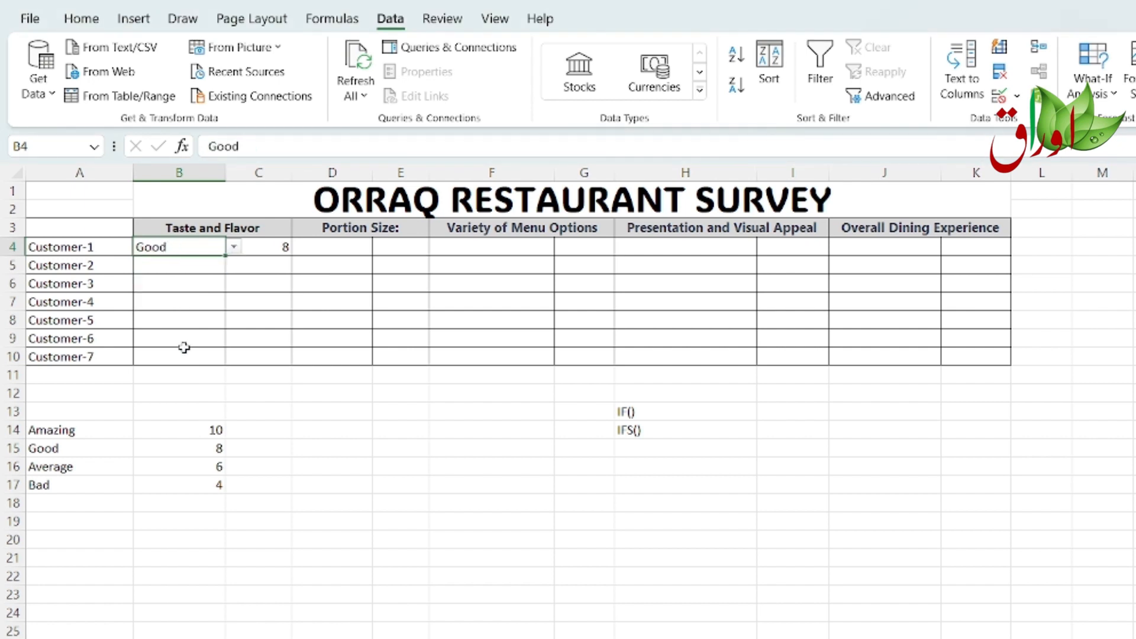
{"action": "left_click", "coordinate": [234, 248]}
{"action": "left_click", "coordinate": [200, 298]}
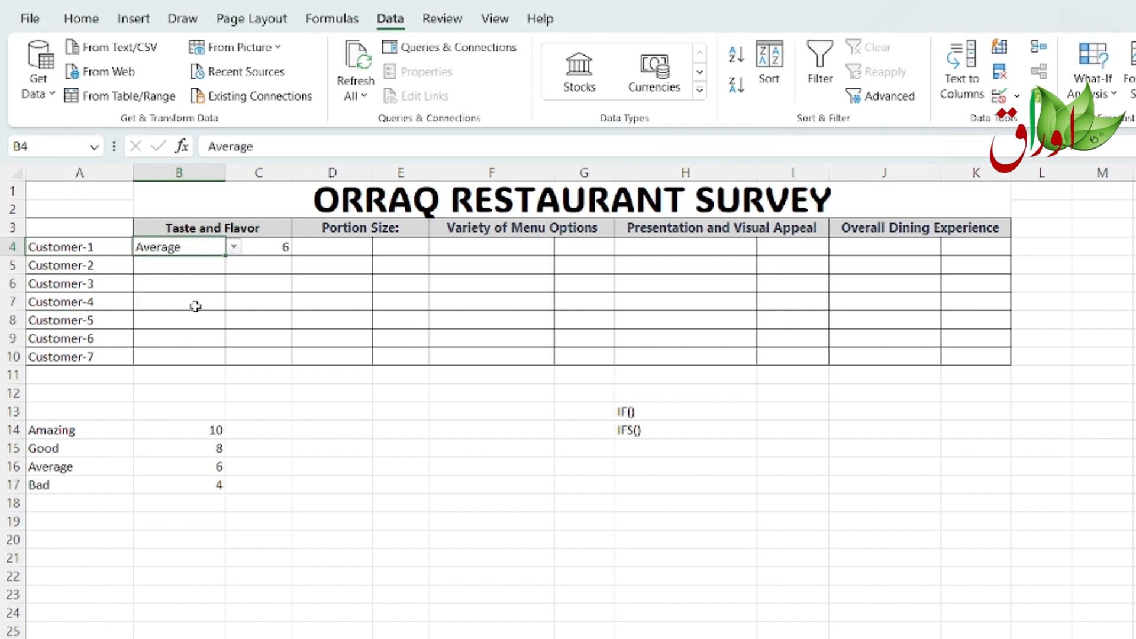
Step: Choose Bad from B4's rating dropdown to test the score formula, then select the score cell C4
{"action": "left_click", "coordinate": [233, 247]}
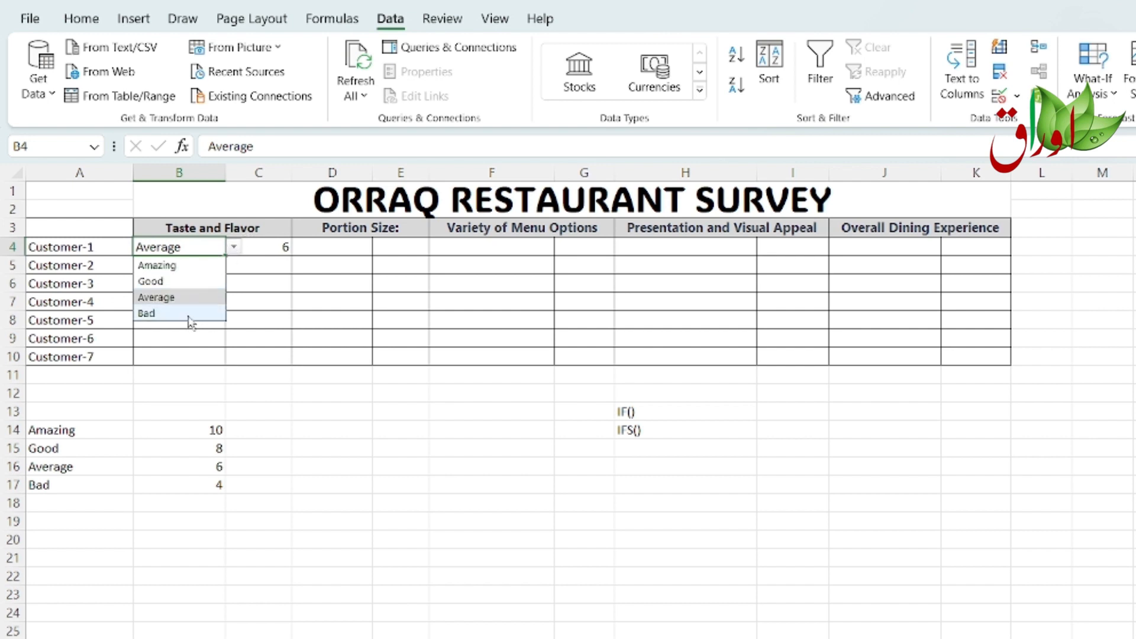
{"action": "left_click", "coordinate": [177, 313]}
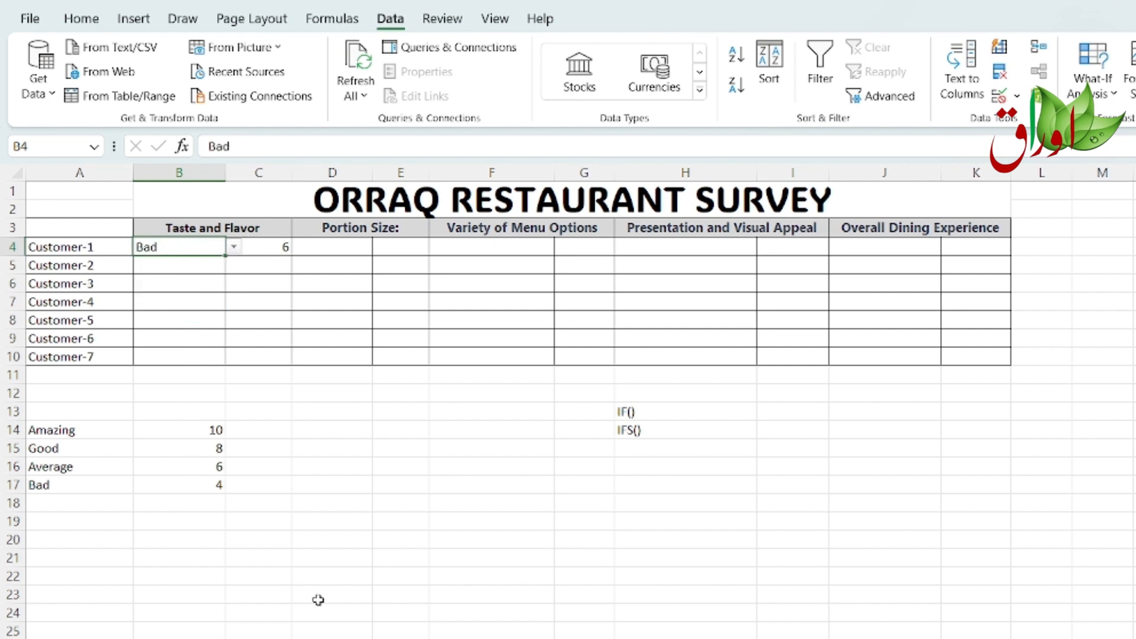
{"action": "left_click", "coordinate": [236, 247]}
{"action": "left_click", "coordinate": [182, 315]}
{"action": "left_click", "coordinate": [261, 250]}
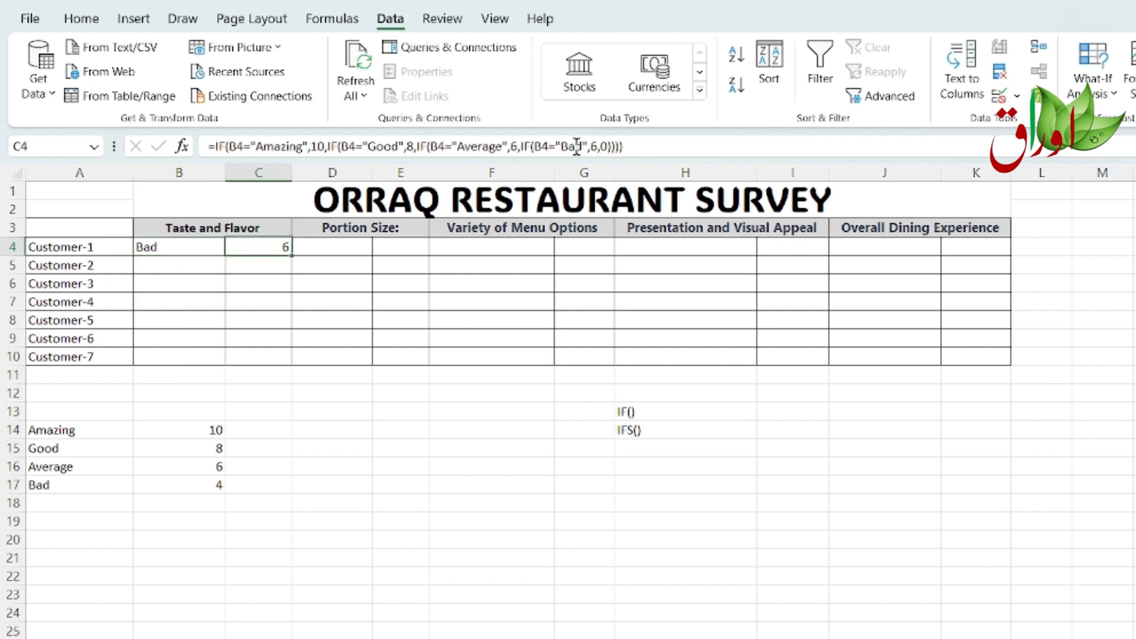
Step: Edit C4's formula so the "Bad" rating returns 4 instead, and enter it
{"action": "left_click", "coordinate": [596, 146]}
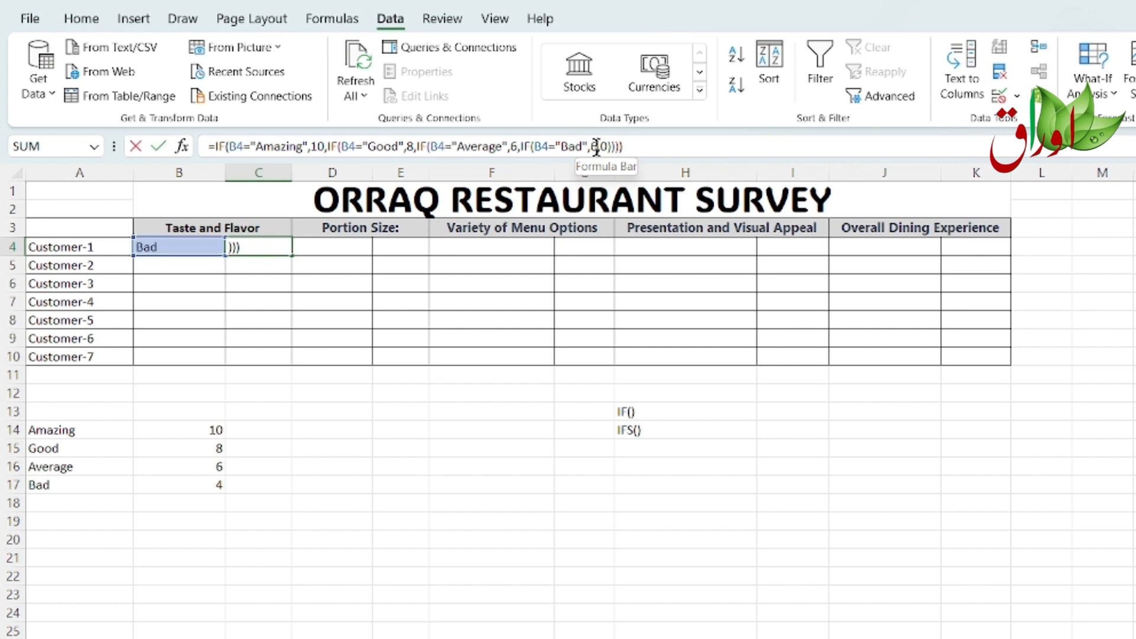
{"action": "double_click", "coordinate": [594, 146]}
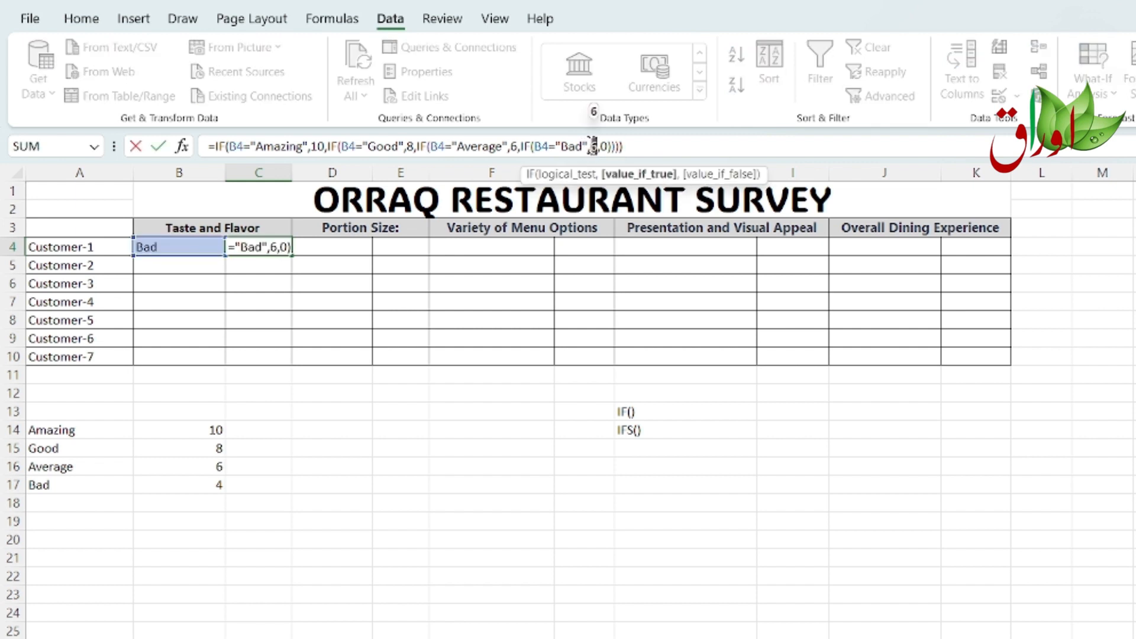
{"action": "type", "text": "4"}
{"action": "key", "text": "Return"}
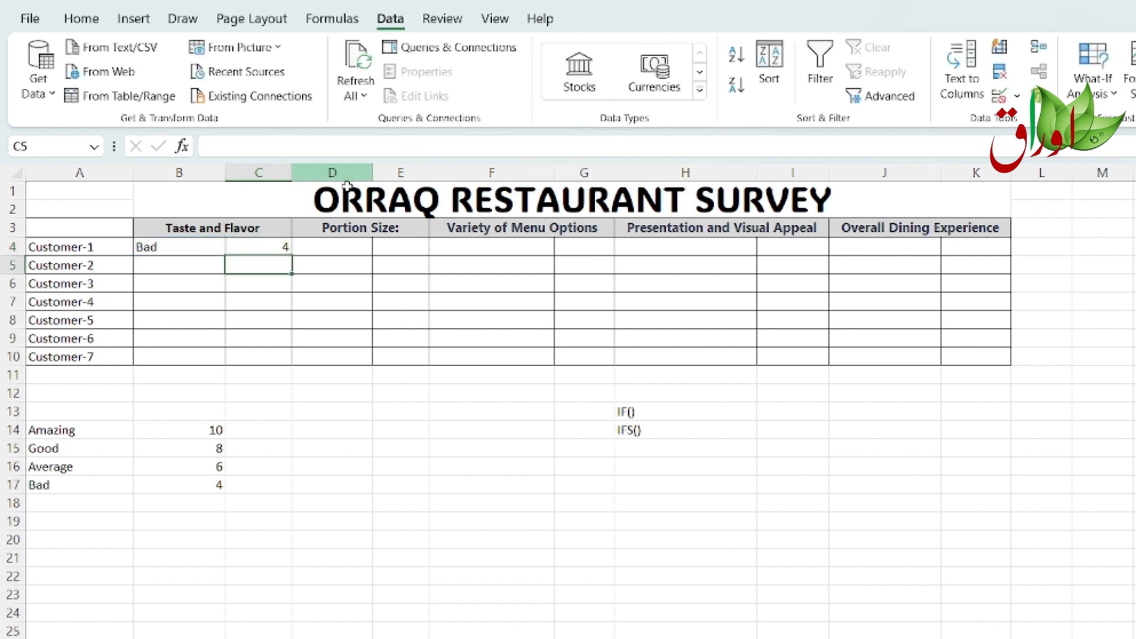
Step: Copy the full nested IF formula text from C4
{"action": "left_click", "coordinate": [282, 246]}
{"action": "left_click_drag", "start_coordinate": [642, 143], "coordinate": [198, 146]}
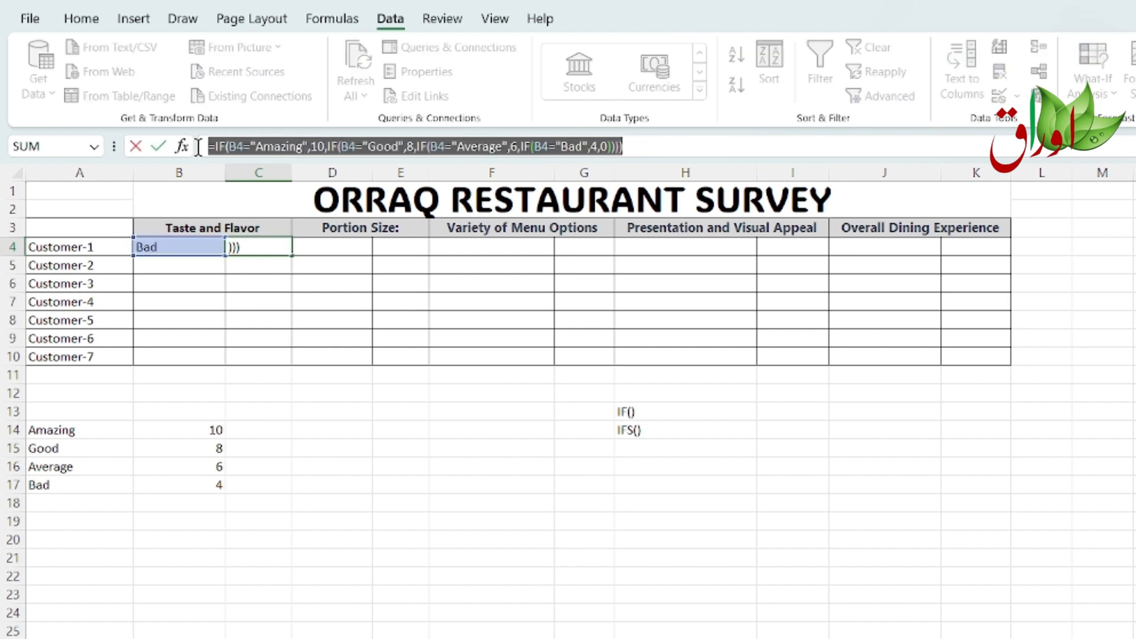
{"action": "left_click", "coordinate": [700, 465]}
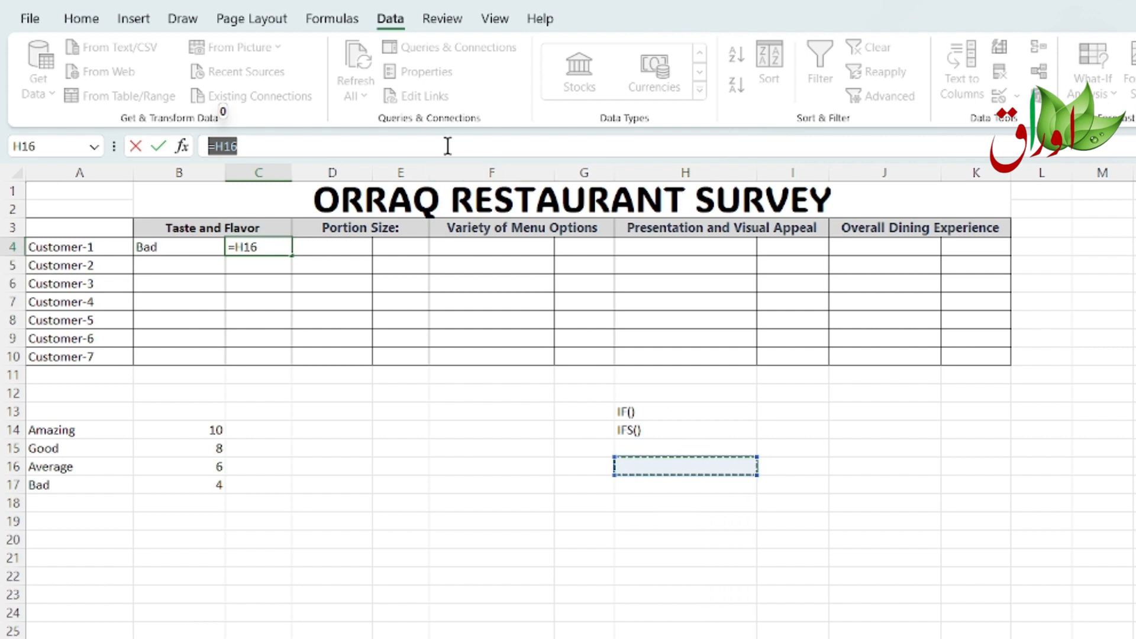
{"action": "left_click", "coordinate": [420, 146]}
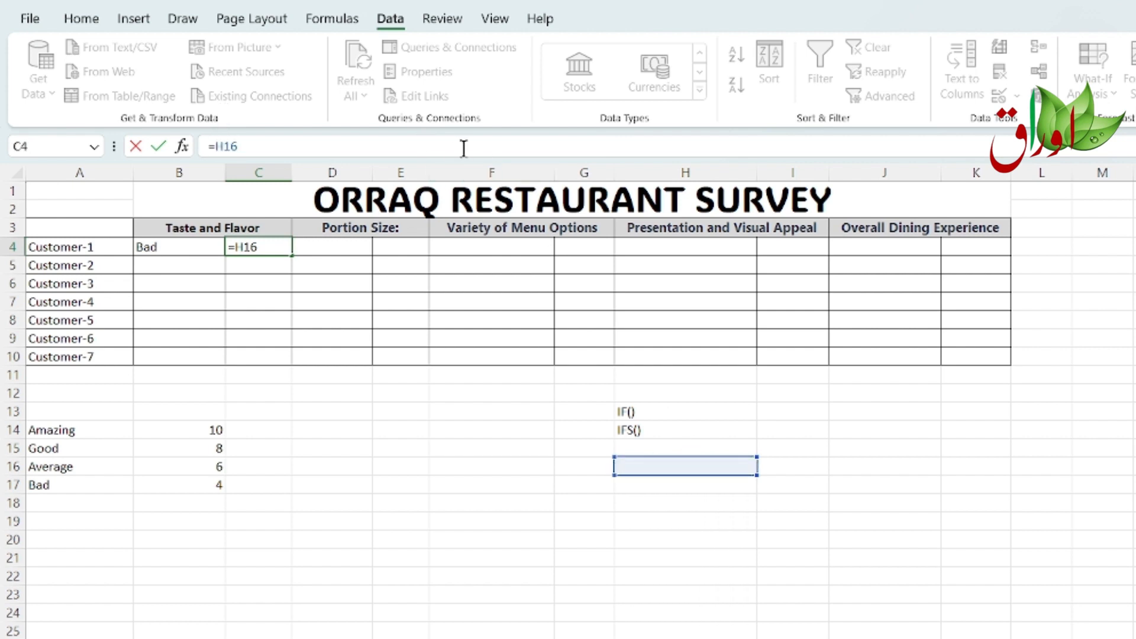
{"action": "key", "text": "Escape"}
{"action": "left_click_drag", "start_coordinate": [665, 140], "coordinate": [352, 171]}
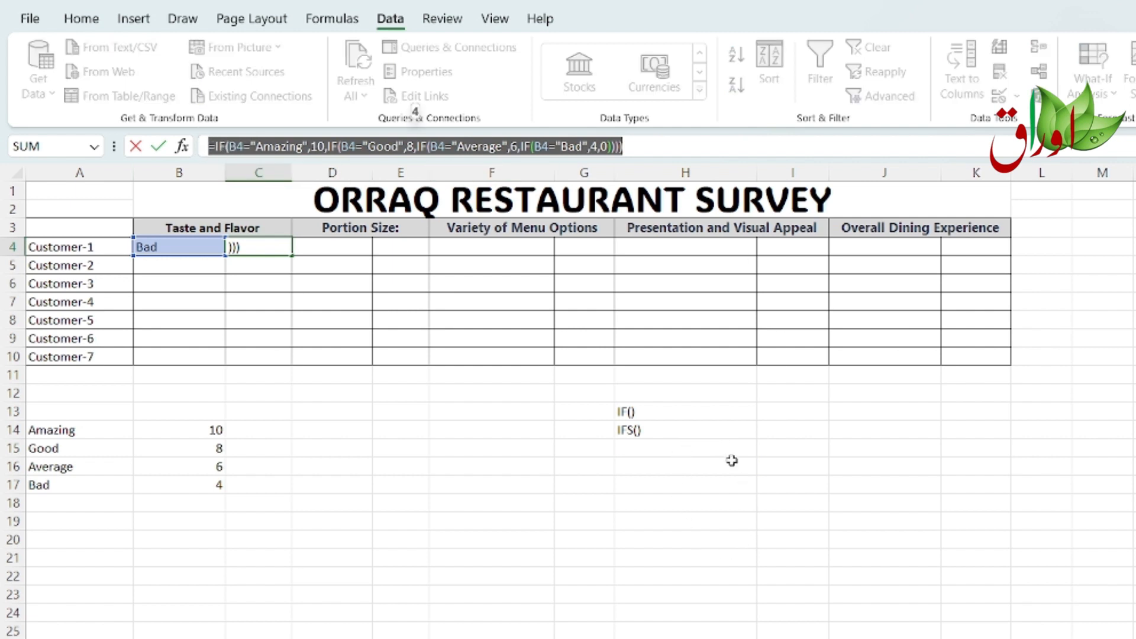
{"action": "key", "text": "Escape"}
Step: Paste the copied IF formula as text into cell H16 for reference
{"action": "left_click", "coordinate": [682, 451]}
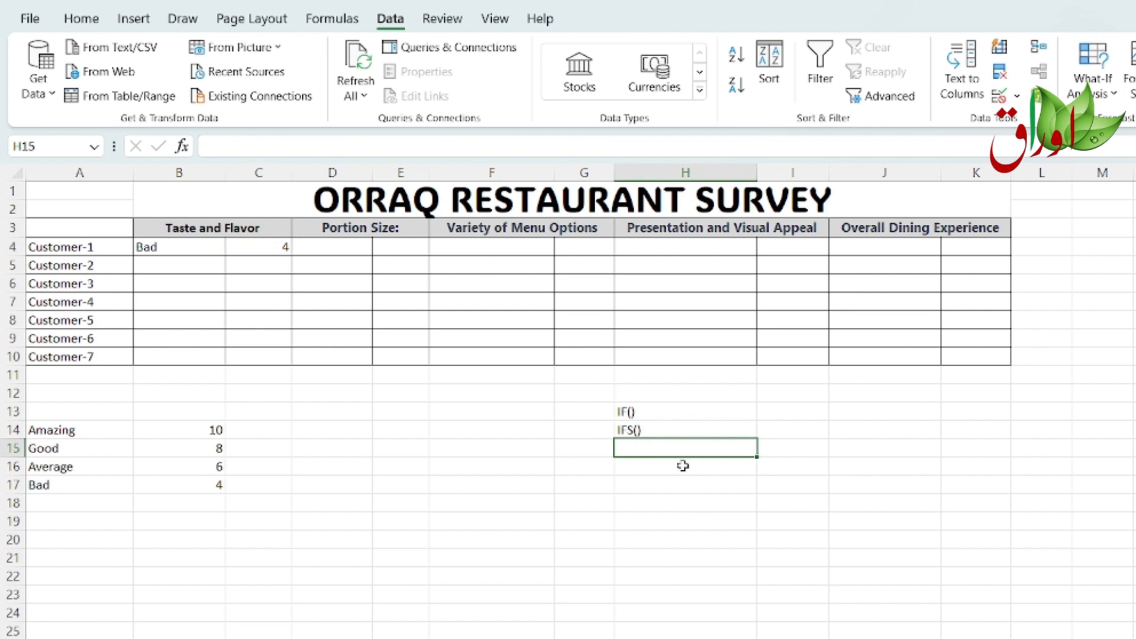
{"action": "left_click", "coordinate": [683, 466]}
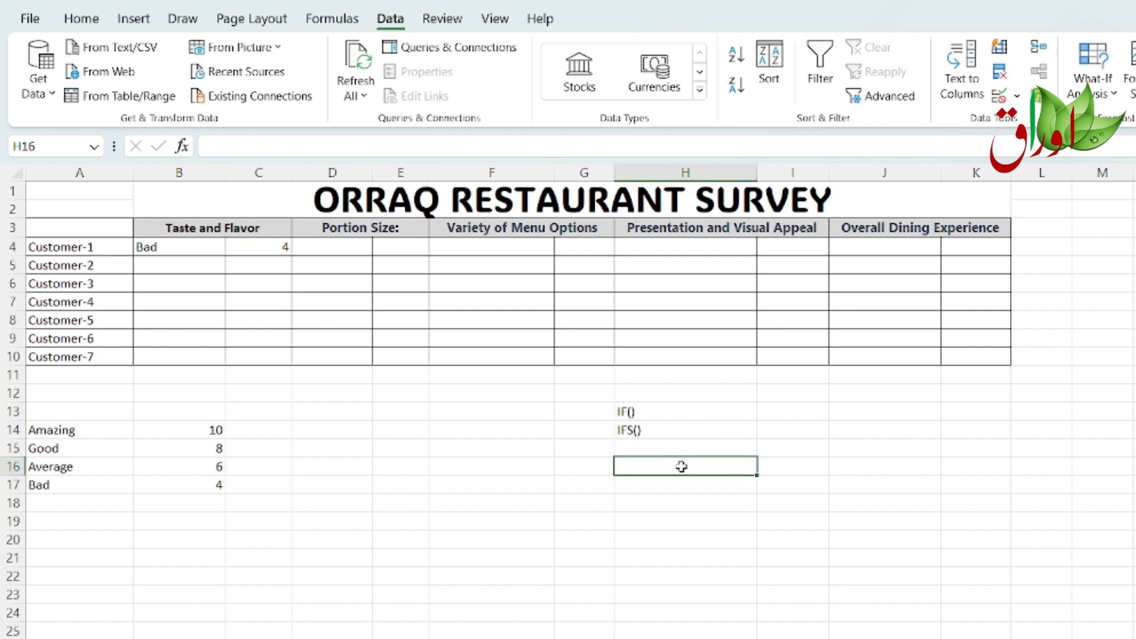
{"action": "double_click", "coordinate": [681, 466]}
{"action": "type", "text": "'=IF(B4=\"Amazing\",10,IF(B4=\"Good\",8,IF(B4=\"Average\",6,IF(B4=\"Bad\",4,0))))"}
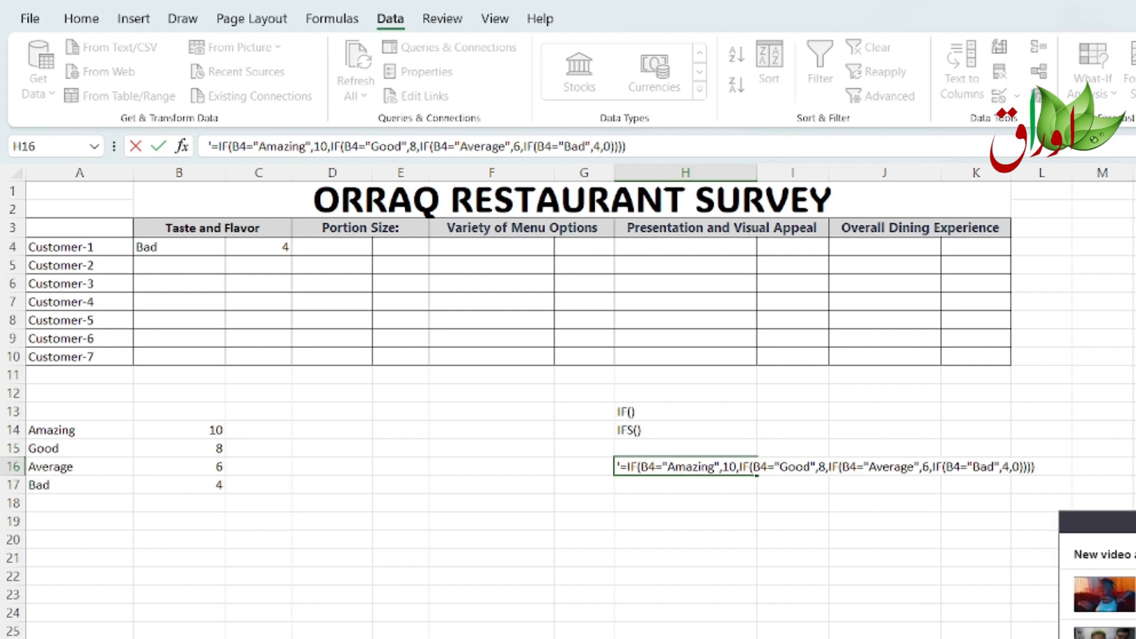
{"action": "left_click", "coordinate": [886, 624]}
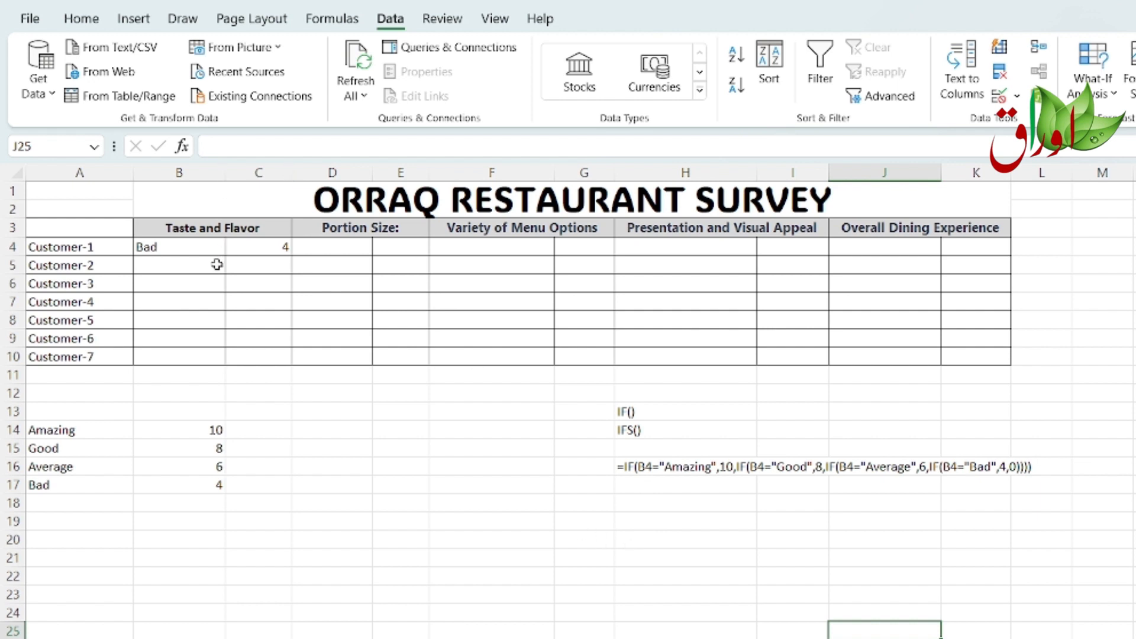
Step: In C5, start an IFS formula returning 10 when B4 equals "Amazing"
{"action": "left_click", "coordinate": [259, 265]}
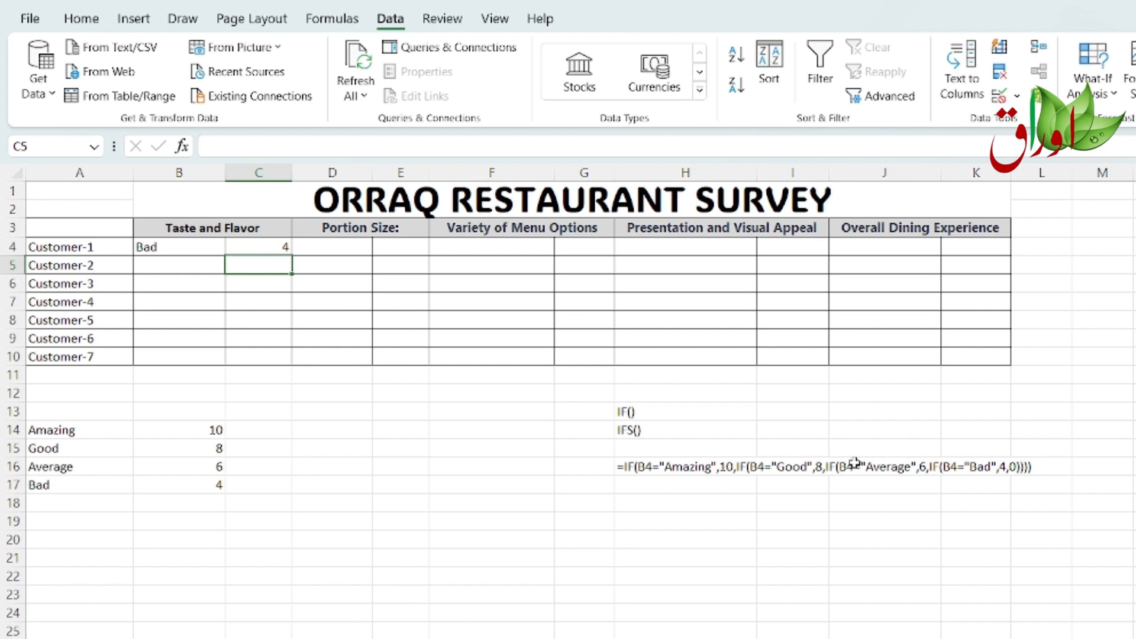
{"action": "type", "text": "="}
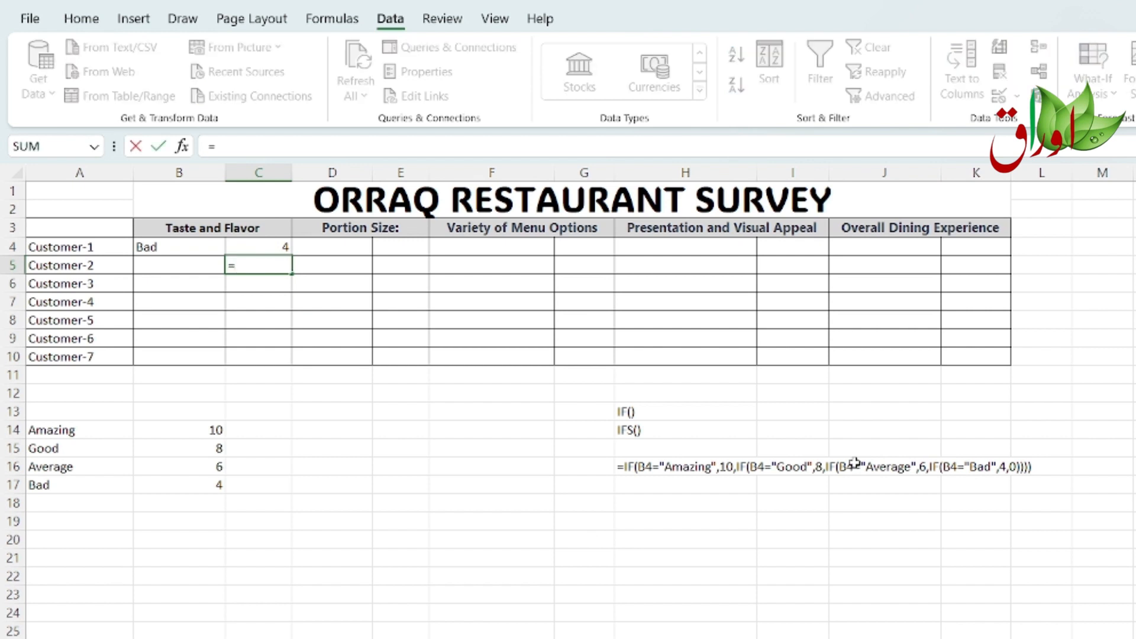
{"action": "type", "text": "if"}
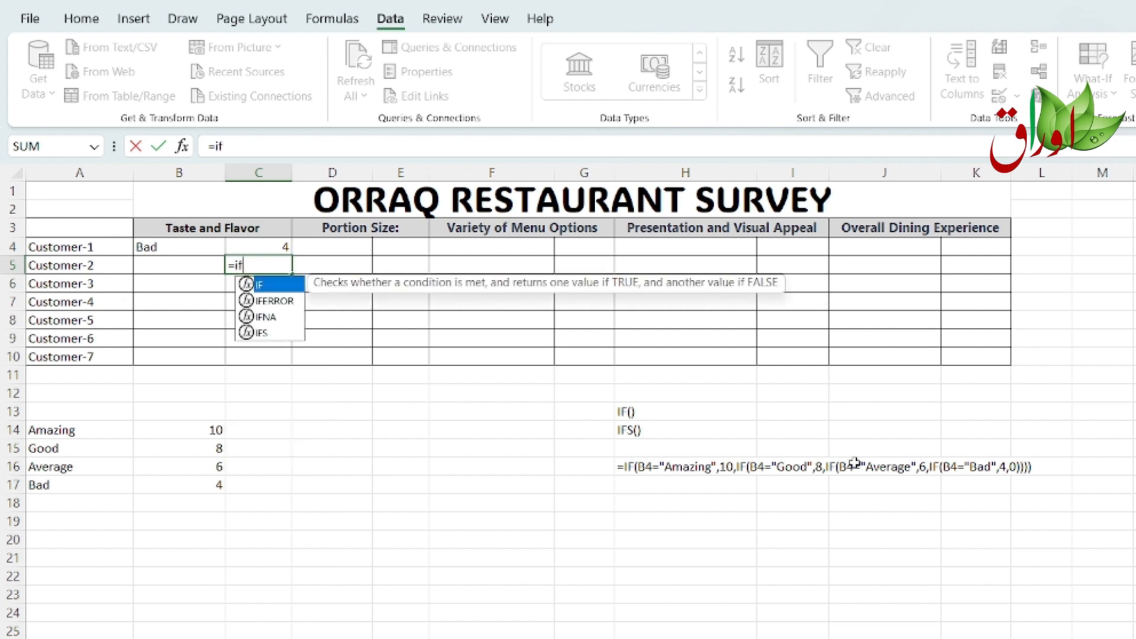
{"action": "type", "text": "s"}
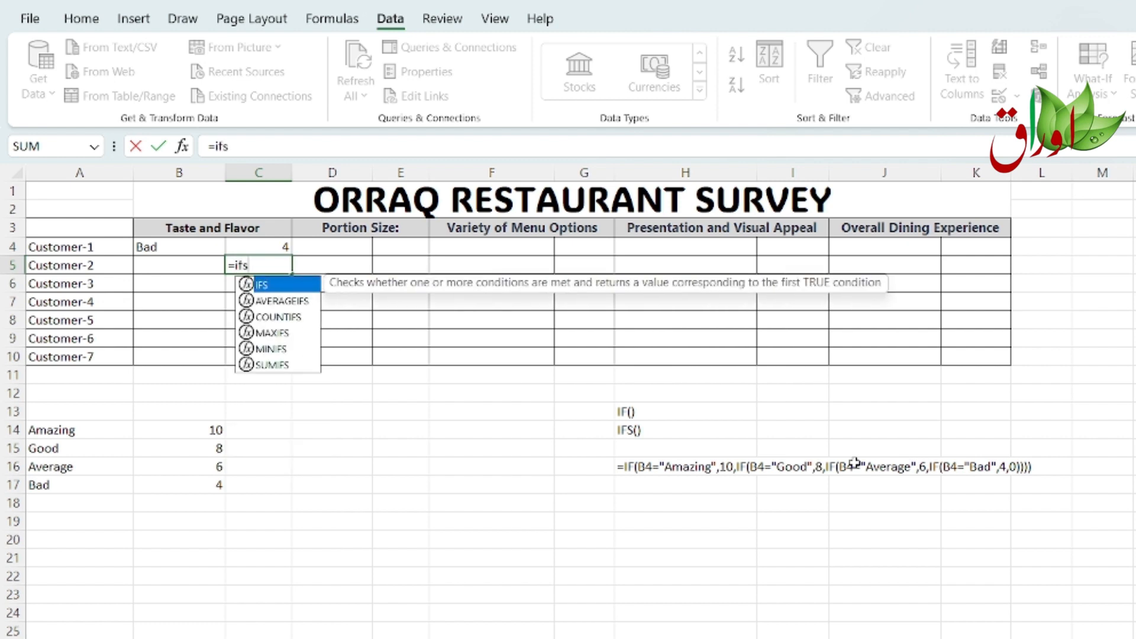
{"action": "type", "text": "("}
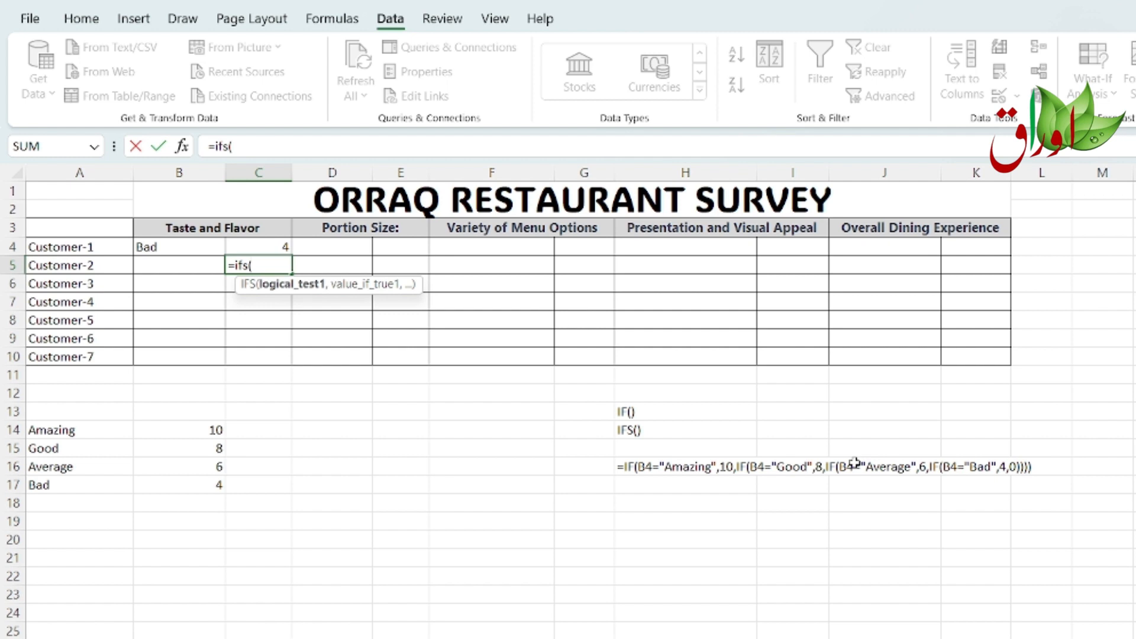
{"action": "type", "text": "B"}
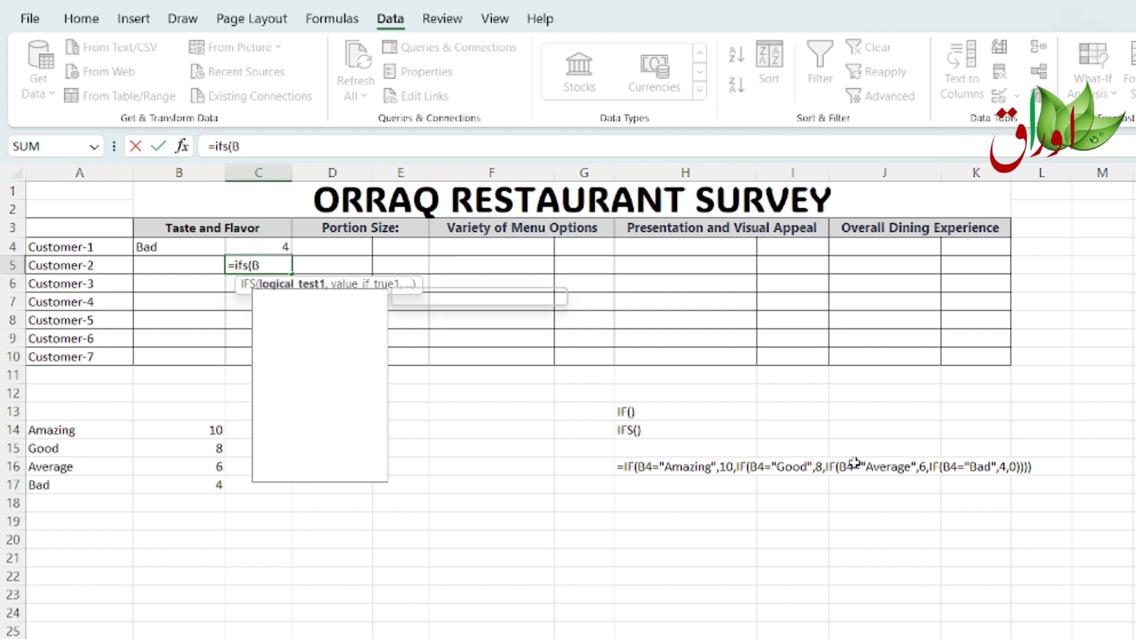
{"action": "type", "text": "4"}
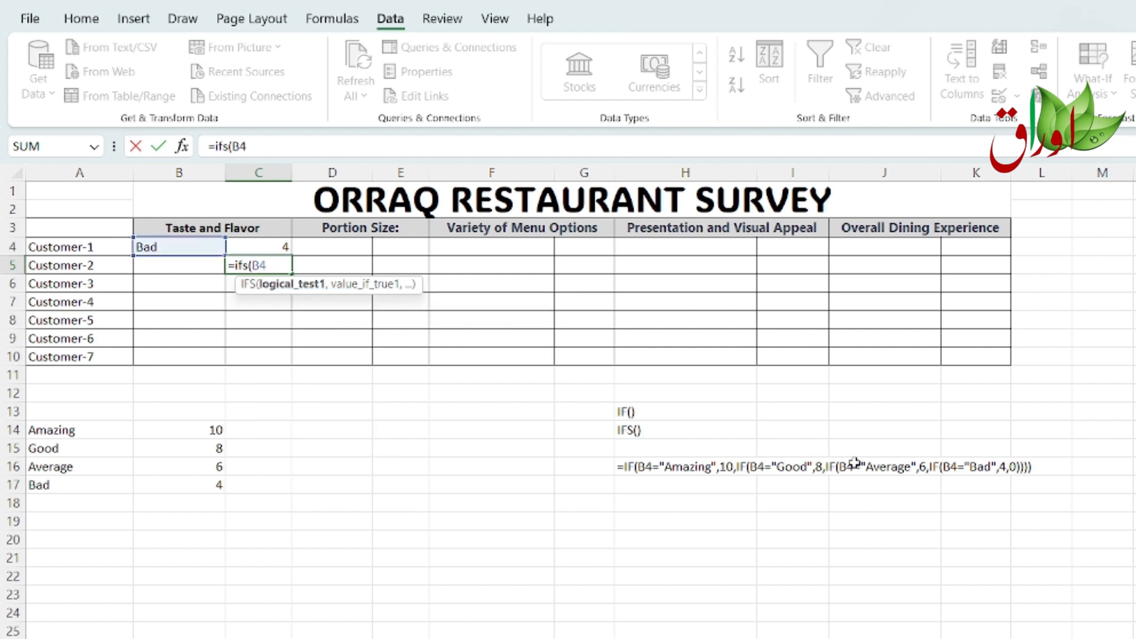
{"action": "type", "text": "=\"Amazin"}
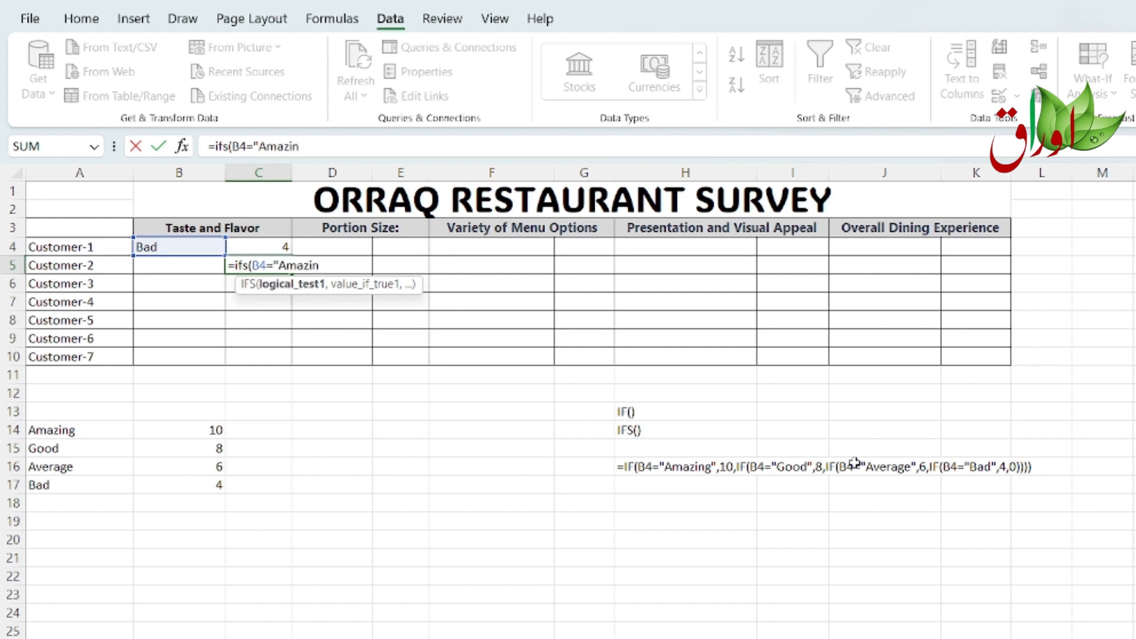
{"action": "type", "text": "g\",1"}
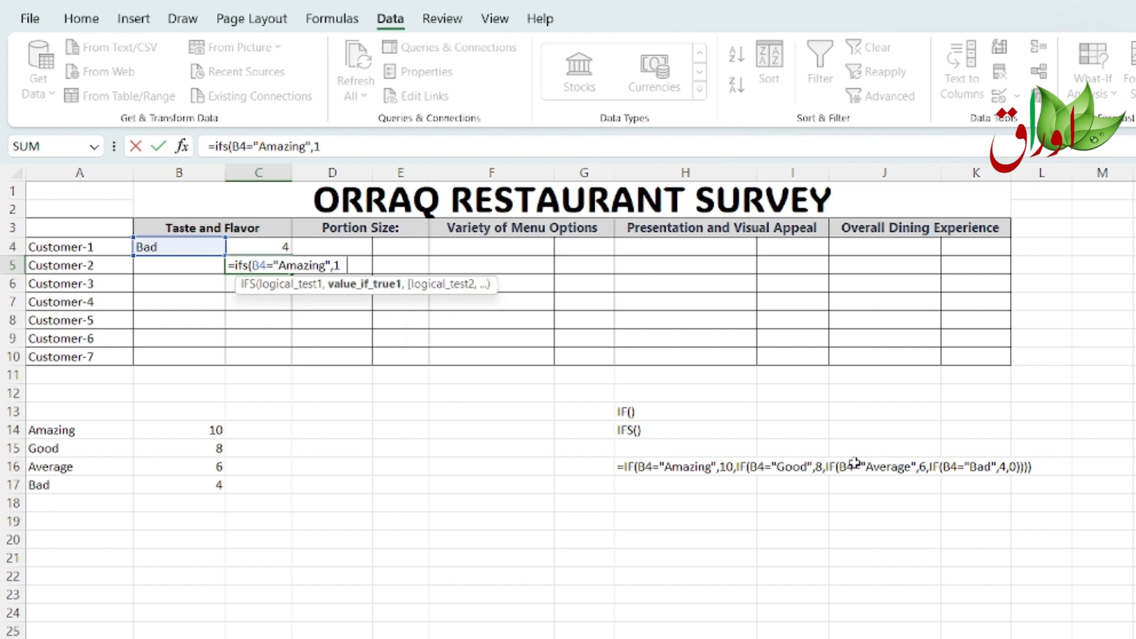
{"action": "type", "text": "0,"}
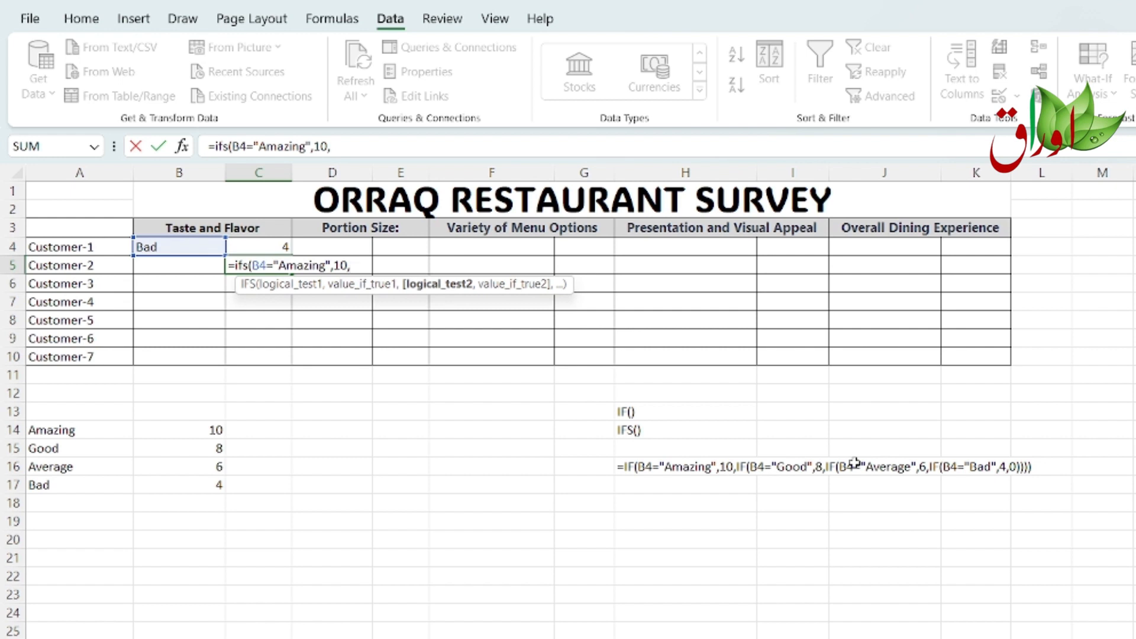
Step: Add an IFS condition returning 8 when B4 equals "Good"
{"action": "type", "text": "B"}
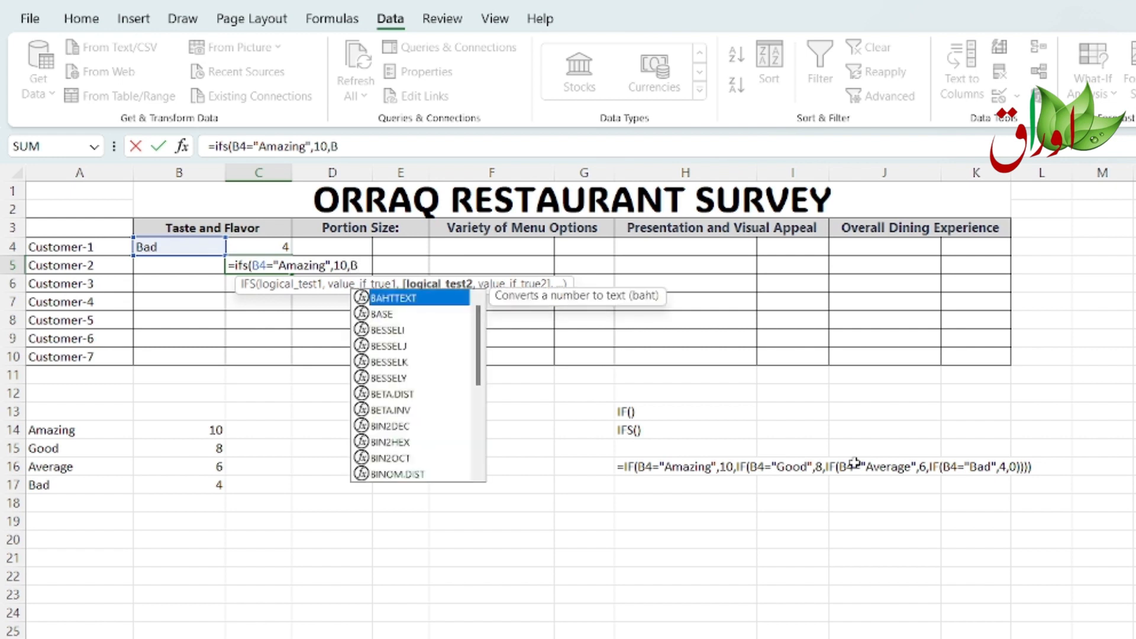
{"action": "type", "text": "4"}
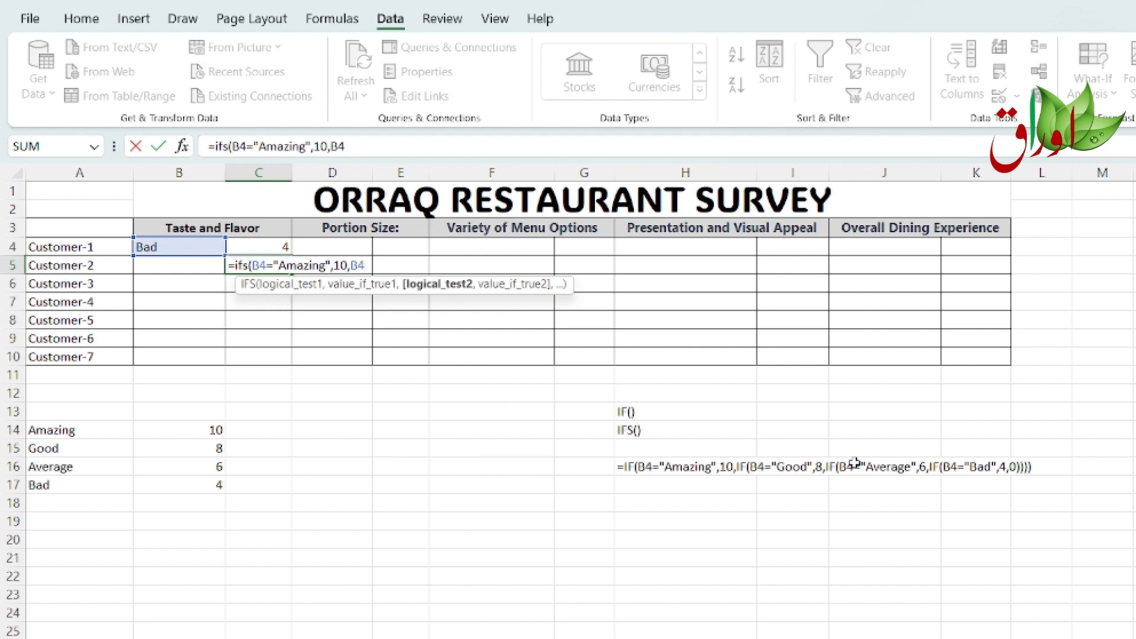
{"action": "type", "text": "=\"Good\""}
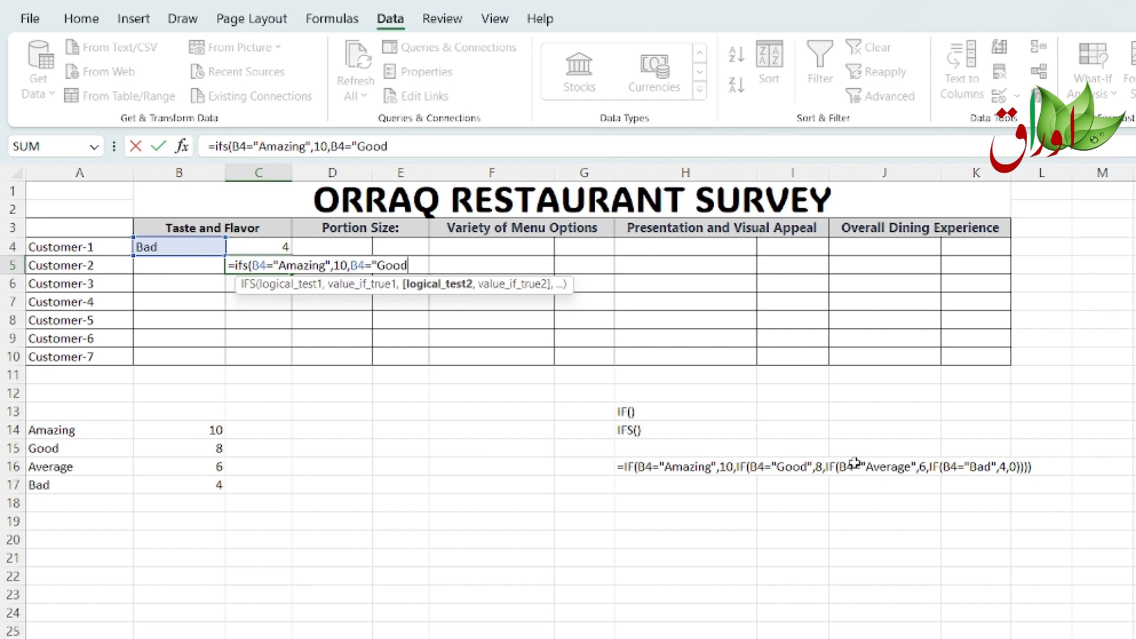
{"action": "type", "text": ",8"}
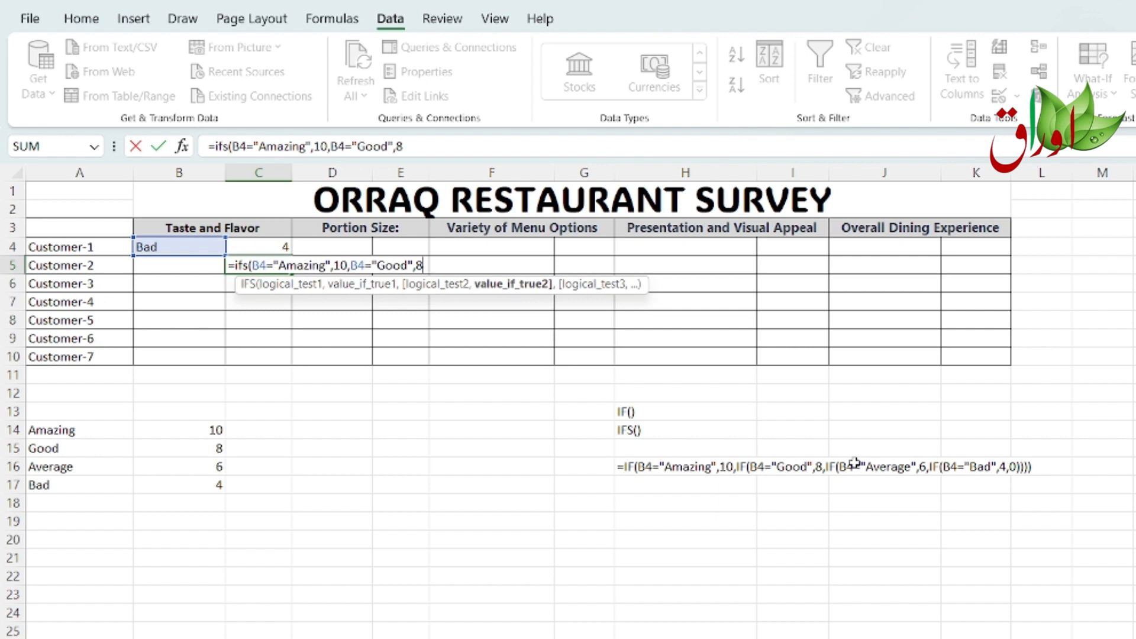
{"action": "type", "text": ","}
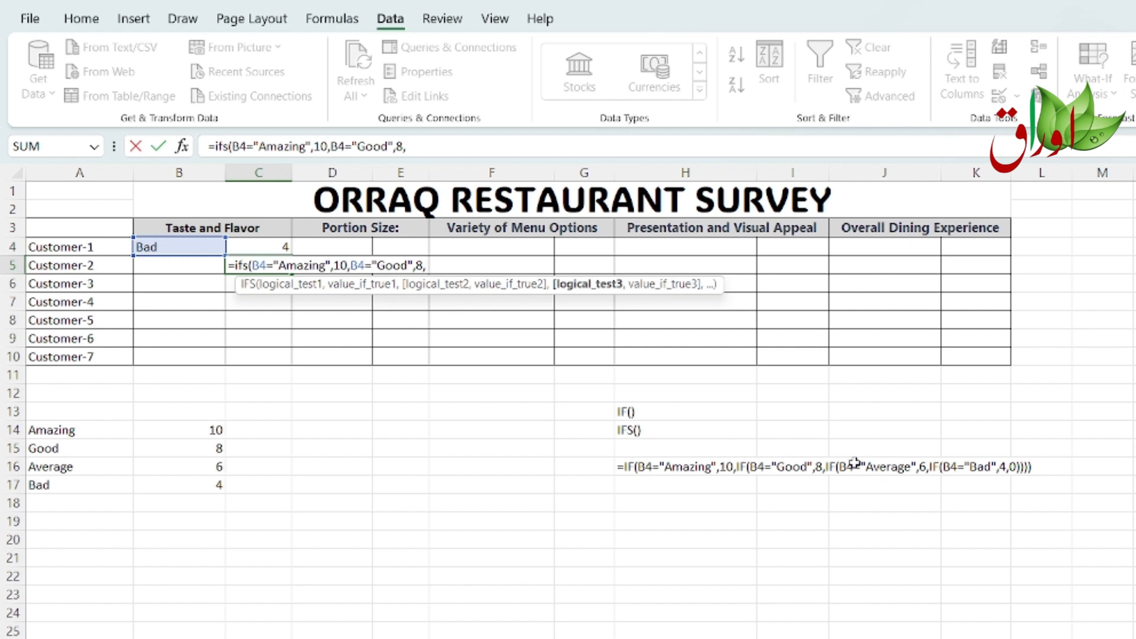
Step: Add an IFS condition returning 6 when B4 equals "Average"
{"action": "type", "text": "B4"}
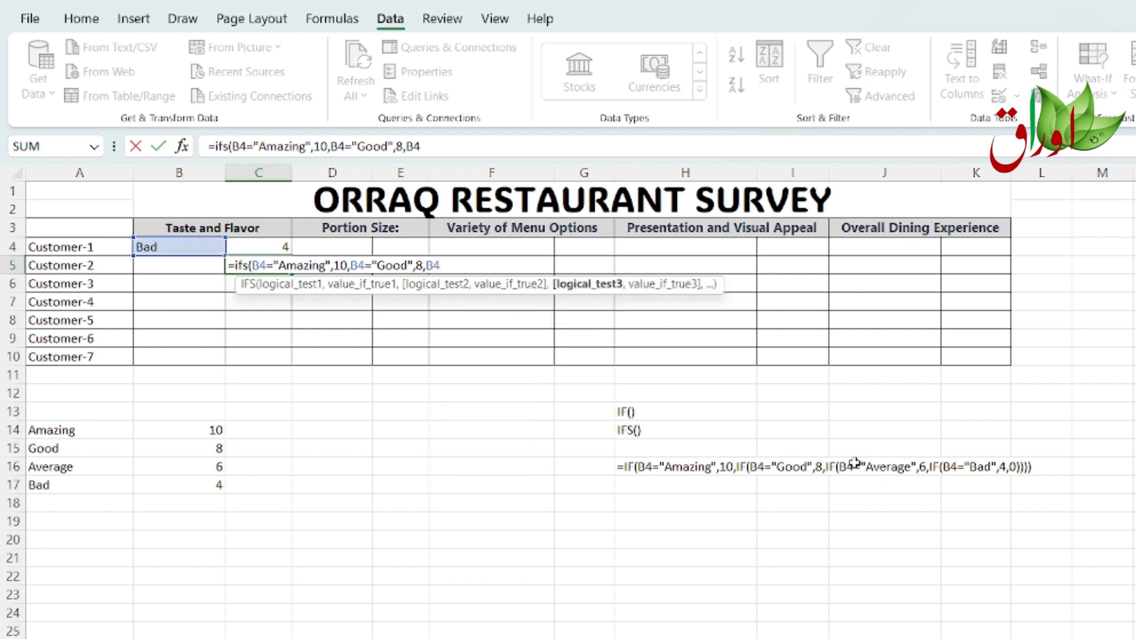
{"action": "type", "text": "=\"Average"}
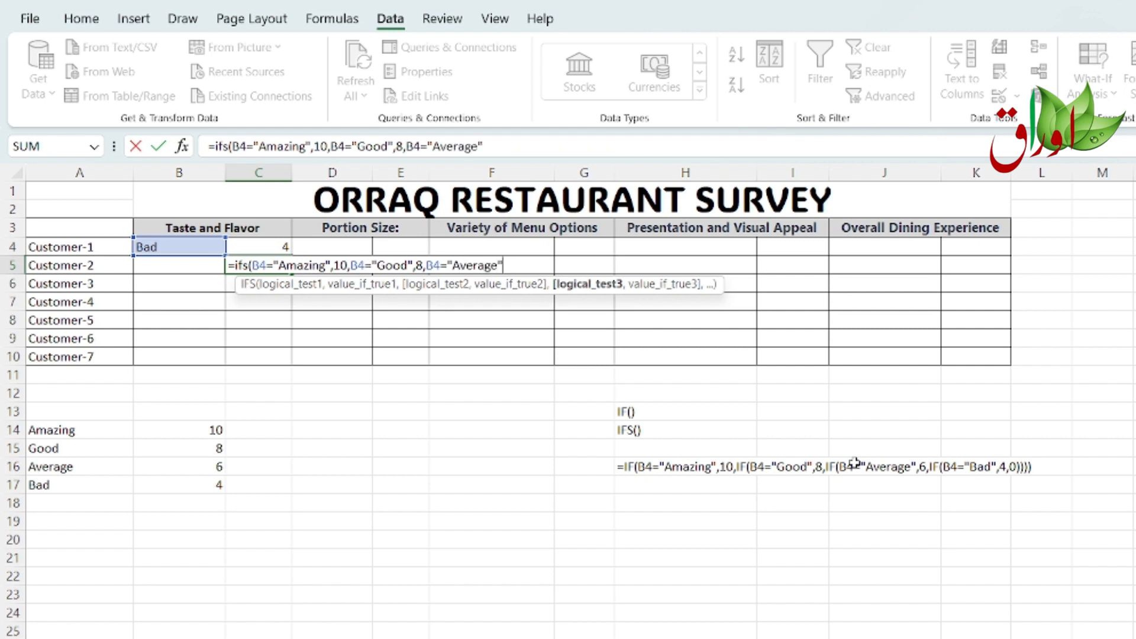
{"action": "type", "text": "\","}
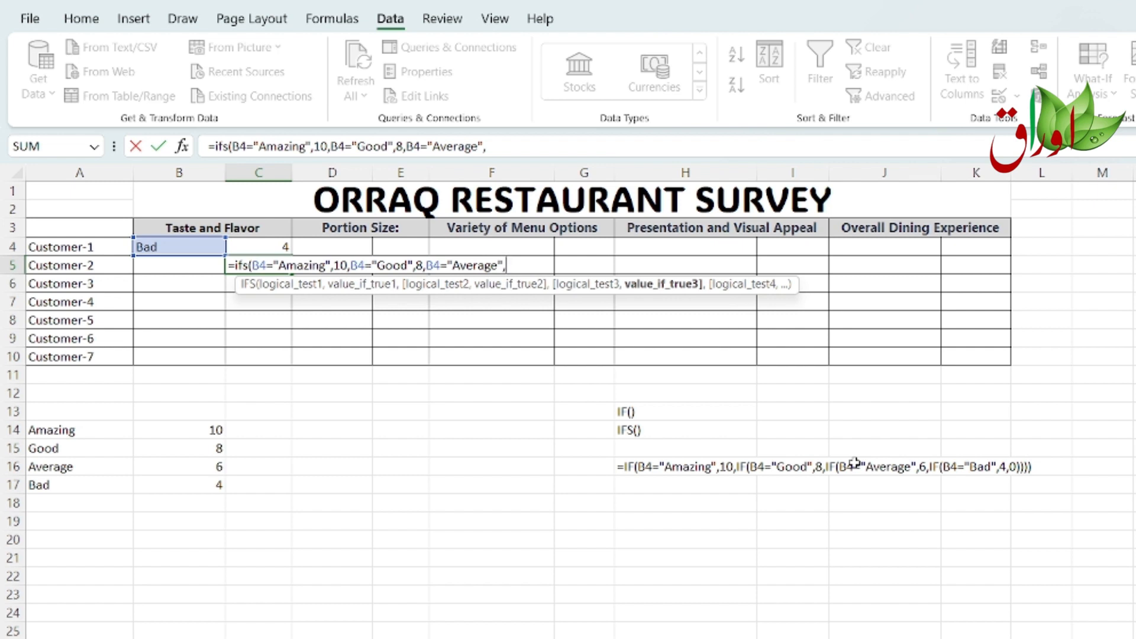
{"action": "type", "text": "6,"}
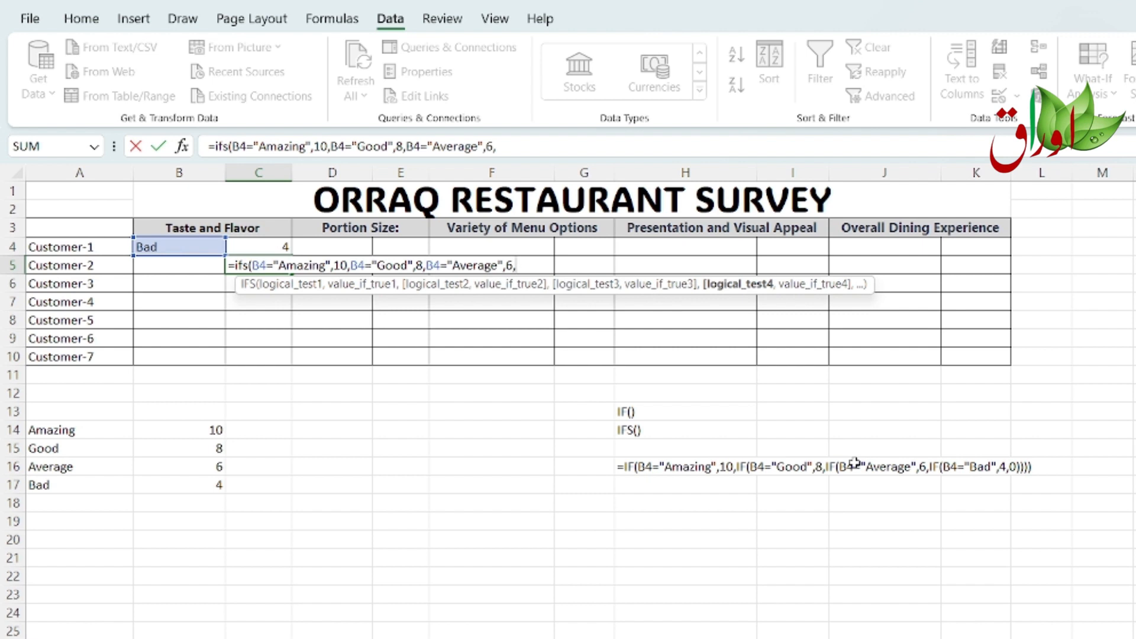
Step: Add the last IFS condition returning 4 when B4 equals "Bad" and close the formula in C5
{"action": "type", "text": "B"}
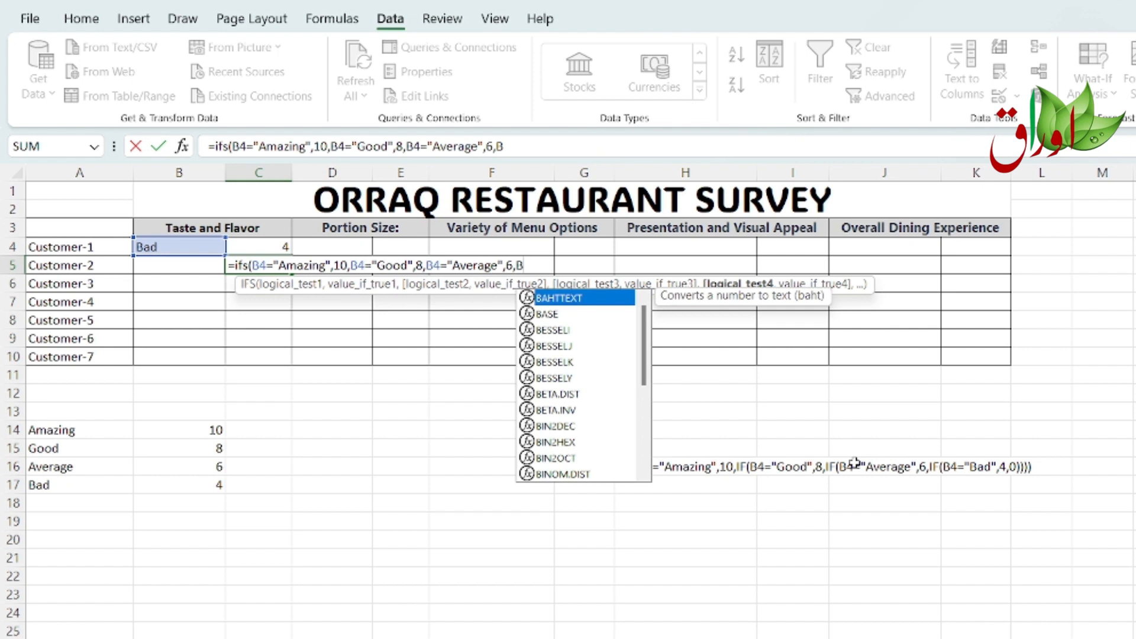
{"action": "type", "text": "4="}
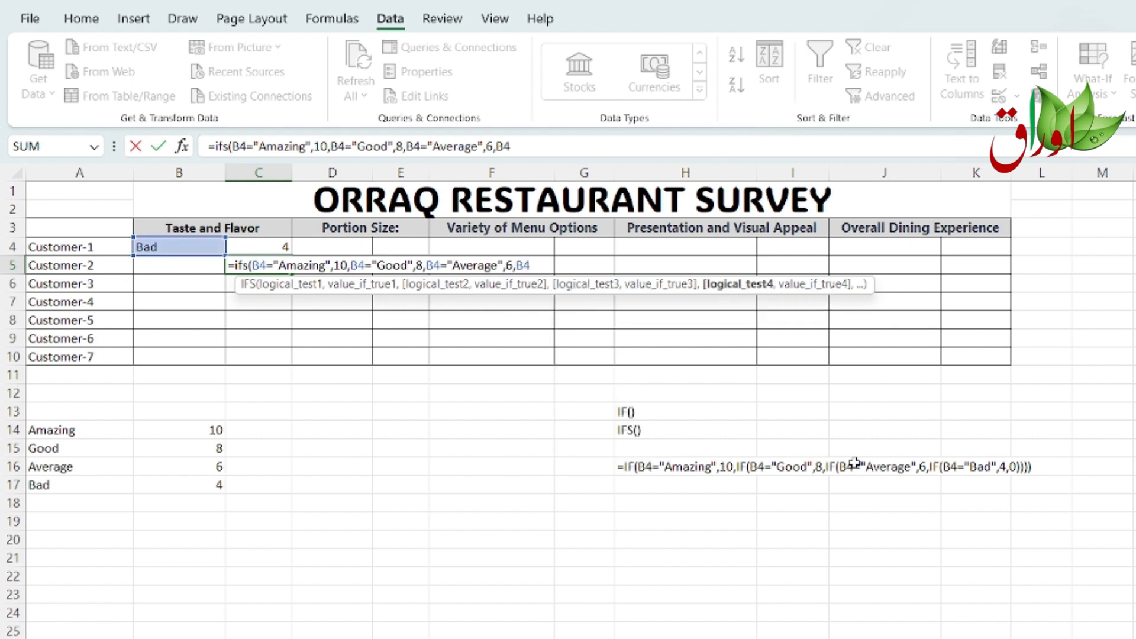
{"action": "type", "text": "\"Bad\",4"}
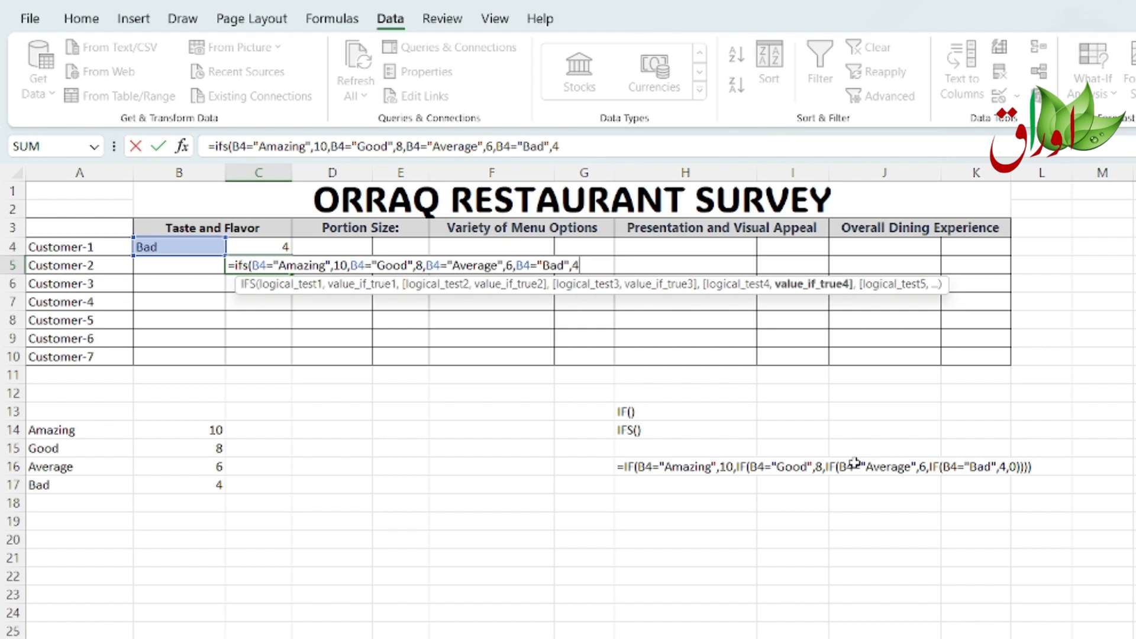
{"action": "type", "text": ")"}
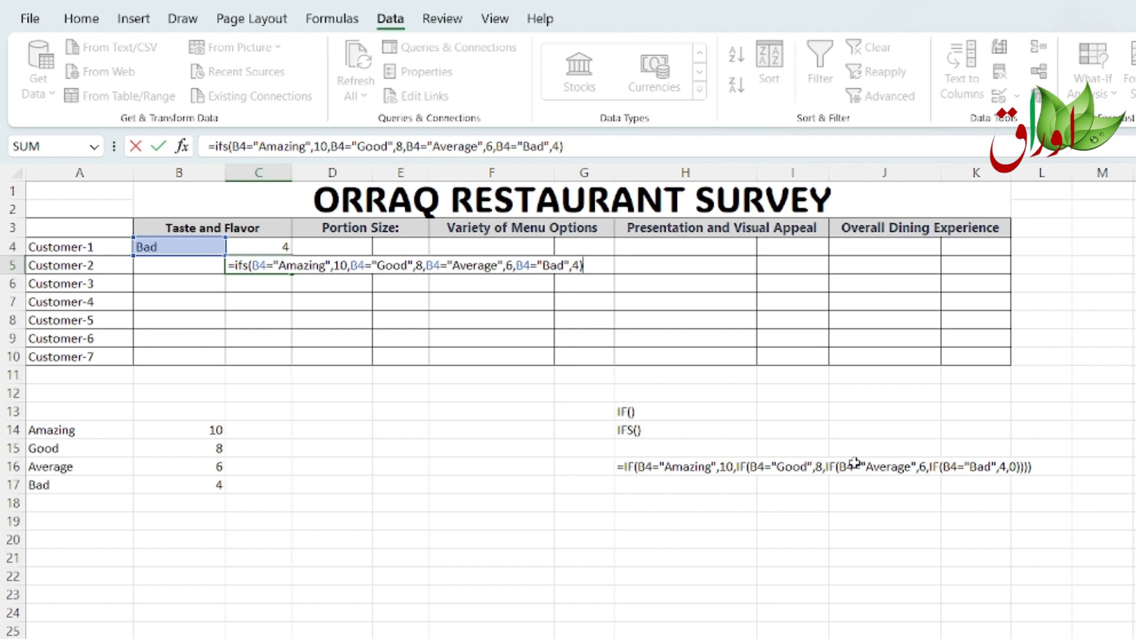
{"action": "key", "text": "Return"}
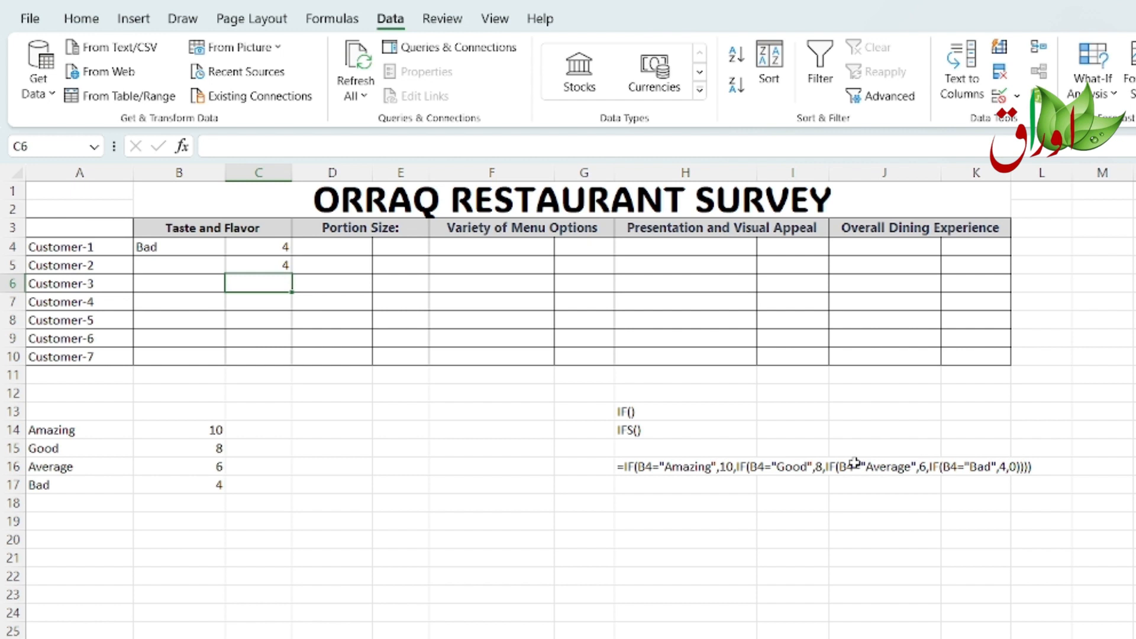
Step: Extend the IFS formula in C5 with a final TRUE condition returning an empty string ""
{"action": "left_click", "coordinate": [199, 264]}
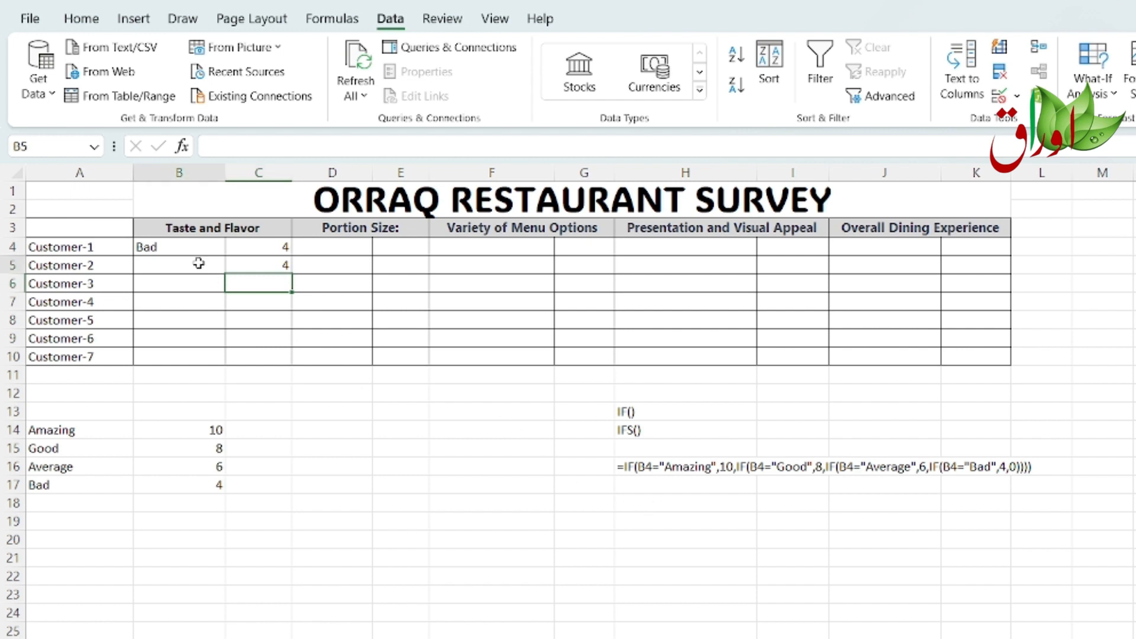
{"action": "left_click", "coordinate": [278, 265]}
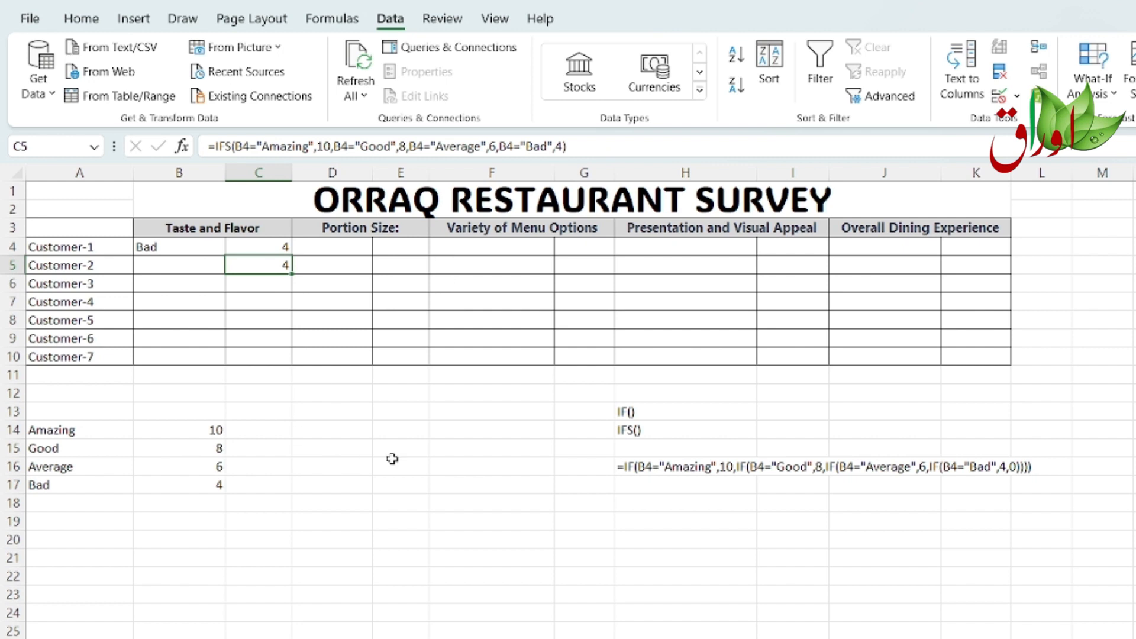
{"action": "left_click", "coordinate": [561, 146]}
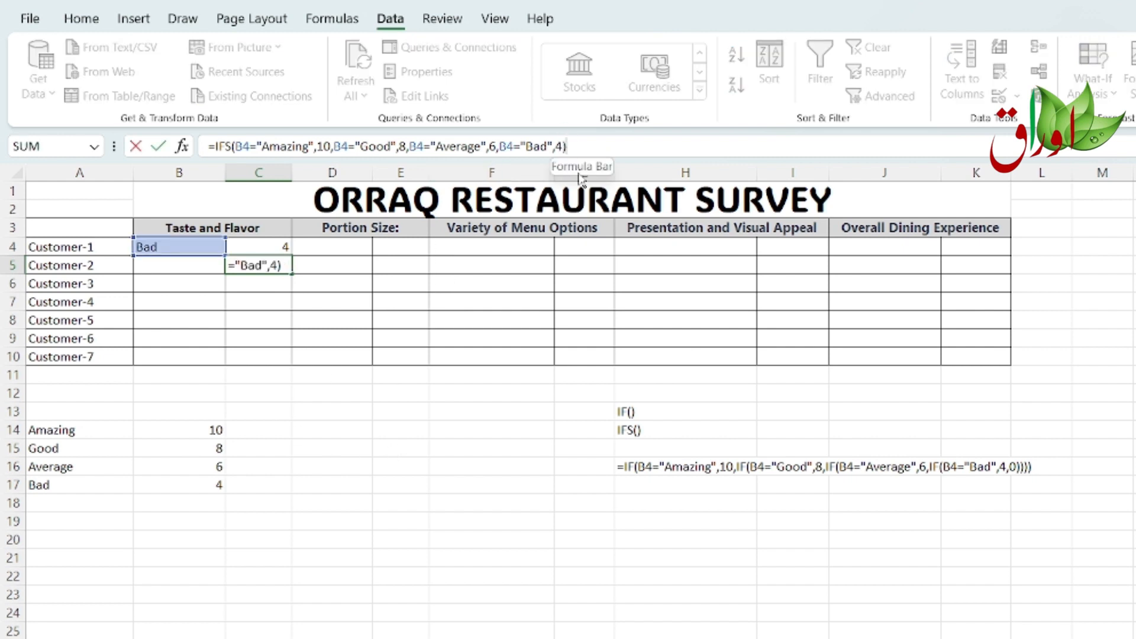
{"action": "left_click", "coordinate": [563, 147]}
{"action": "type", "text": ",tr"}
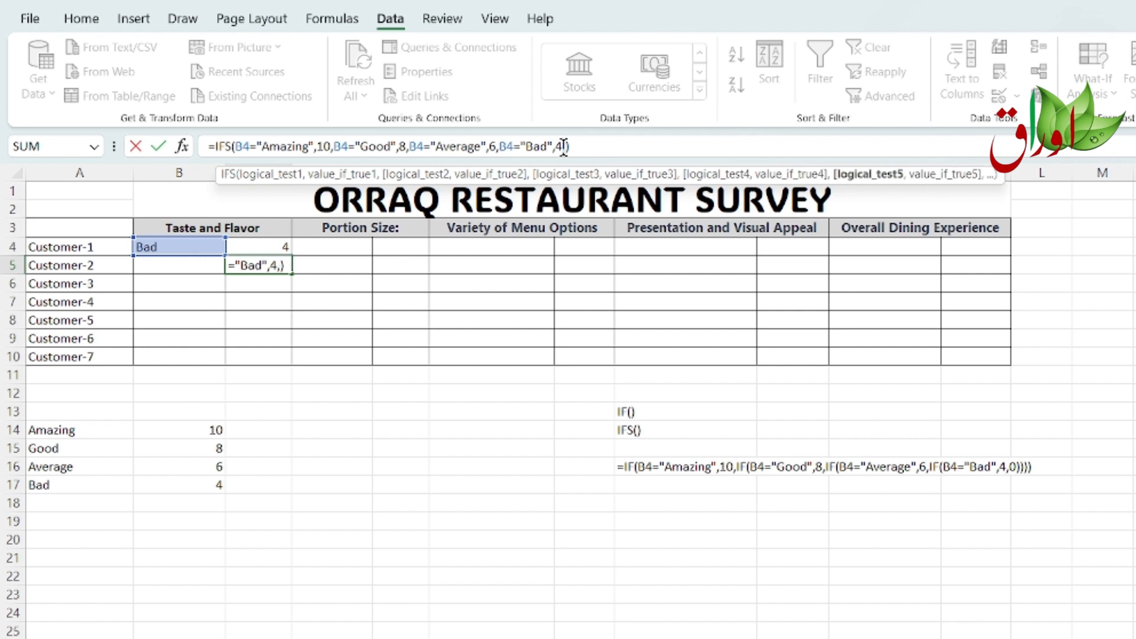
{"action": "type", "text": "ue"}
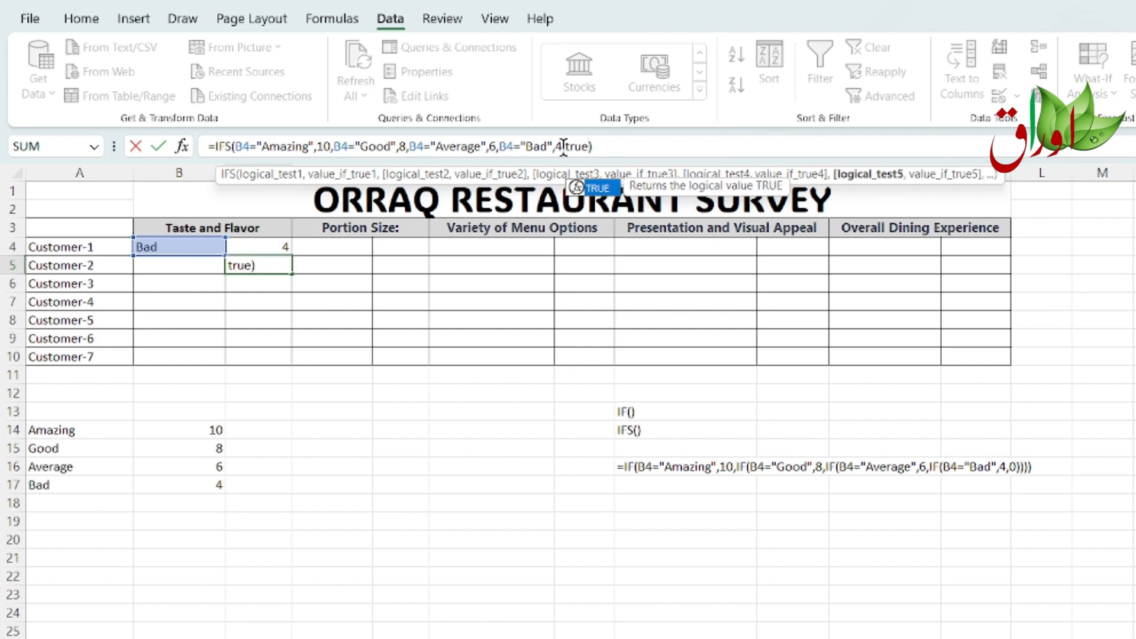
{"action": "type", "text": ","}
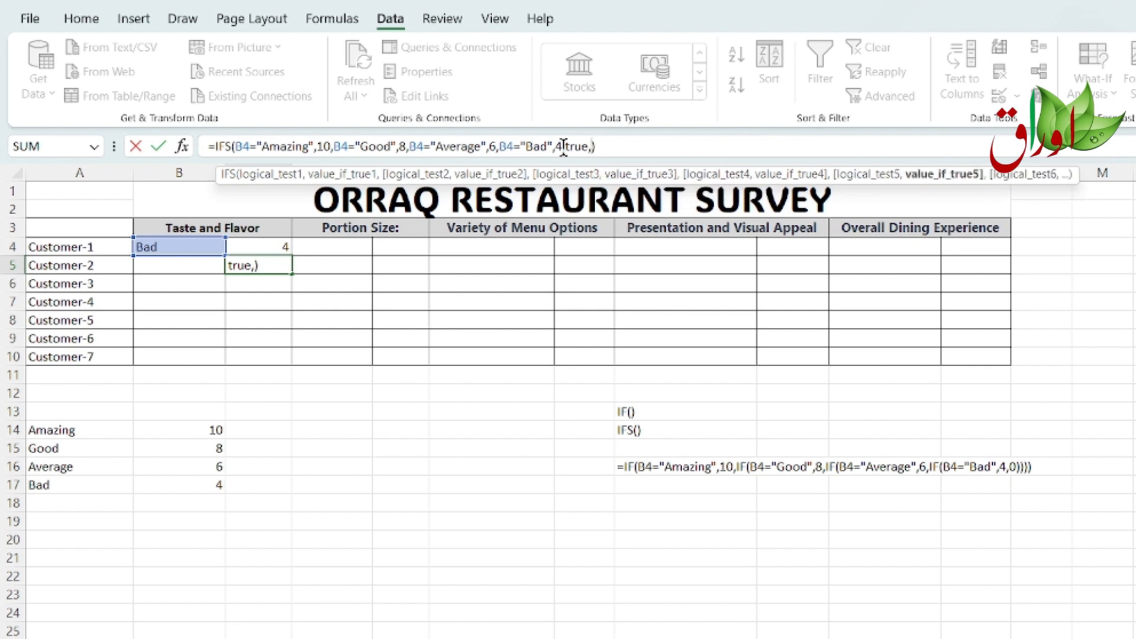
{"action": "type", "text": "\"\""}
{"action": "key", "text": "Return"}
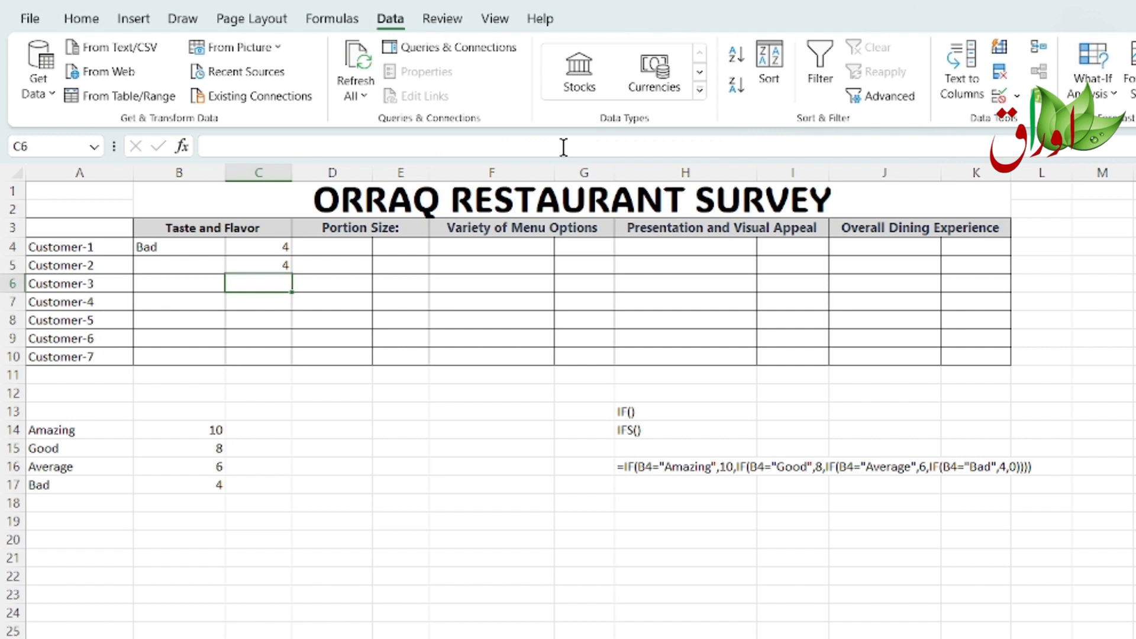
Step: Test the formulas by switching B4's rating to Good and back to Bad
{"action": "key", "text": "Up"}
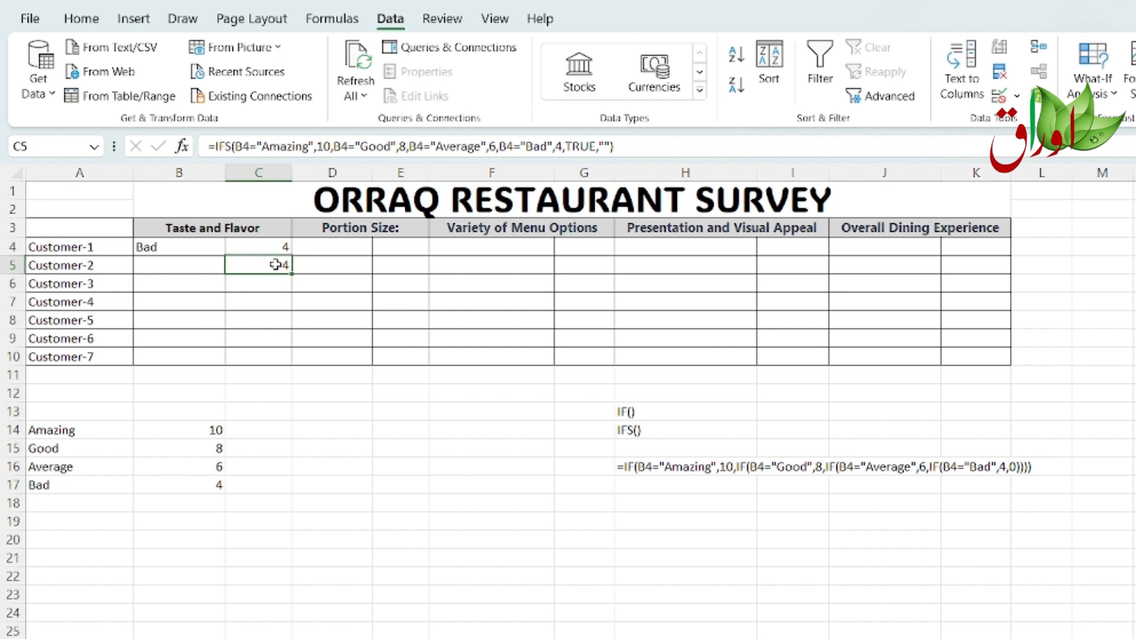
{"action": "left_click", "coordinate": [183, 249]}
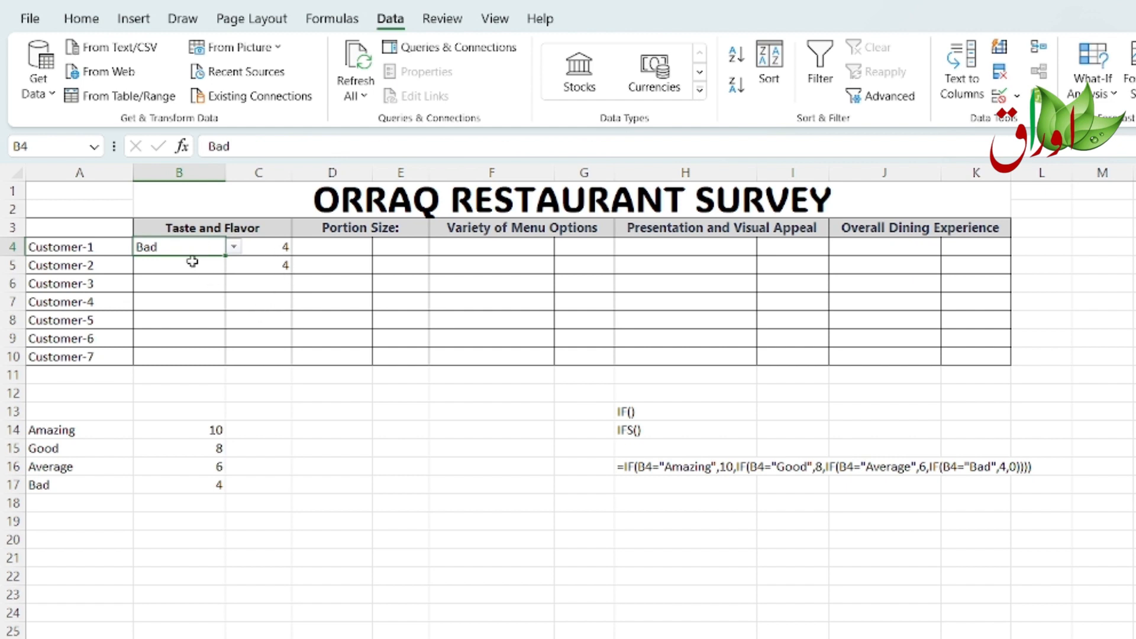
{"action": "left_click", "coordinate": [235, 246]}
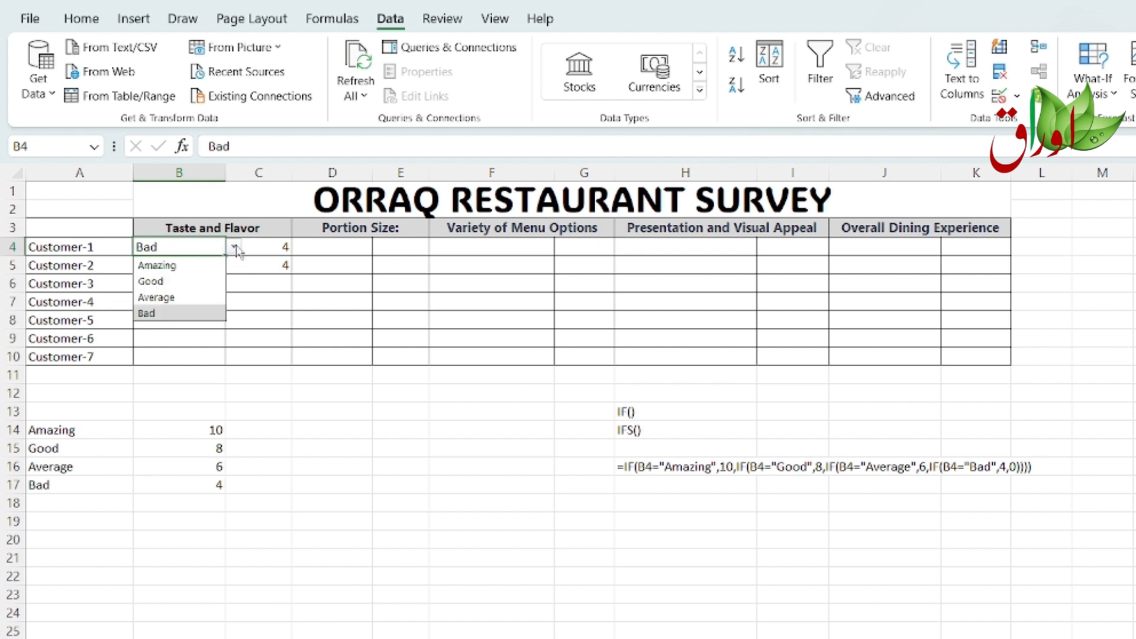
{"action": "left_click", "coordinate": [159, 281]}
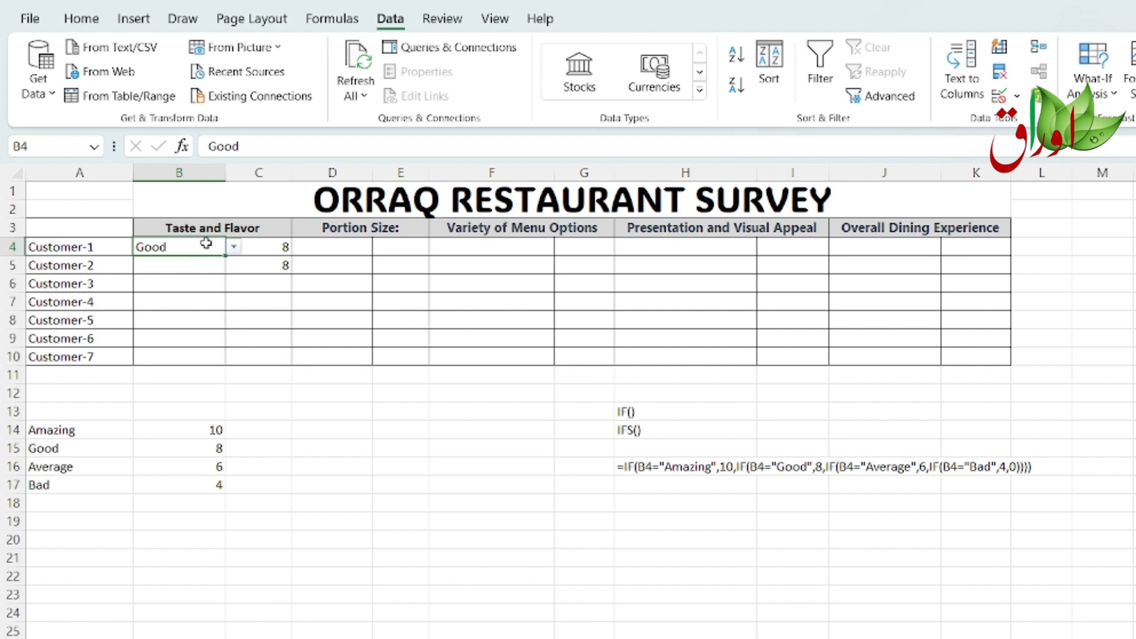
{"action": "left_click", "coordinate": [235, 247]}
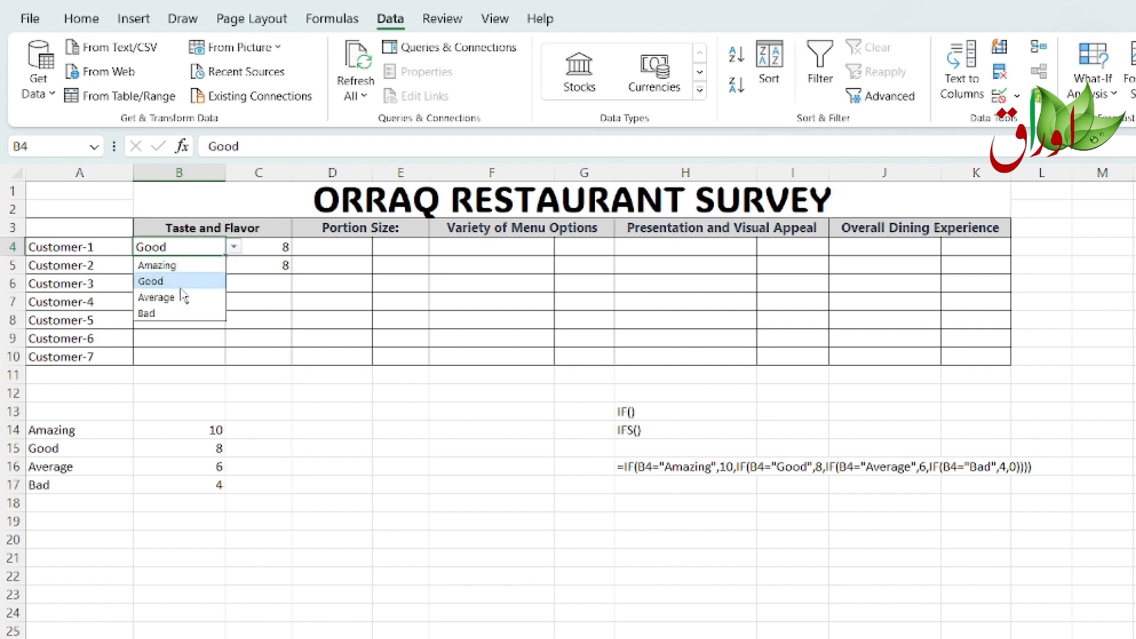
{"action": "left_click", "coordinate": [167, 314]}
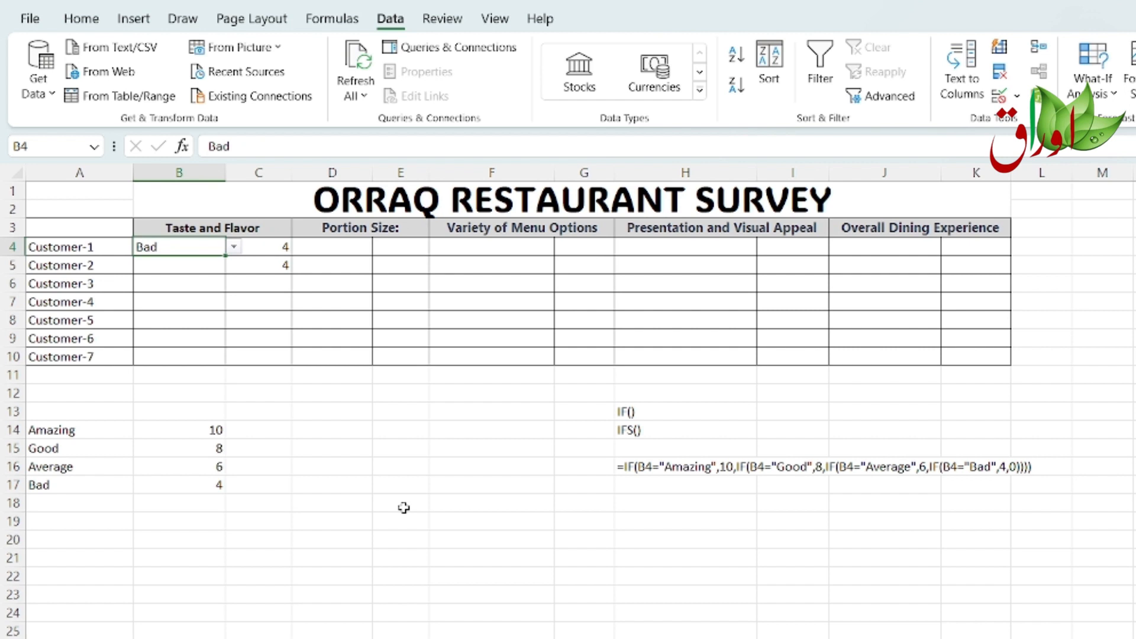
Step: Copy the IFS formula from C5 and paste it as text into H17 for reference
{"action": "left_click", "coordinate": [260, 264]}
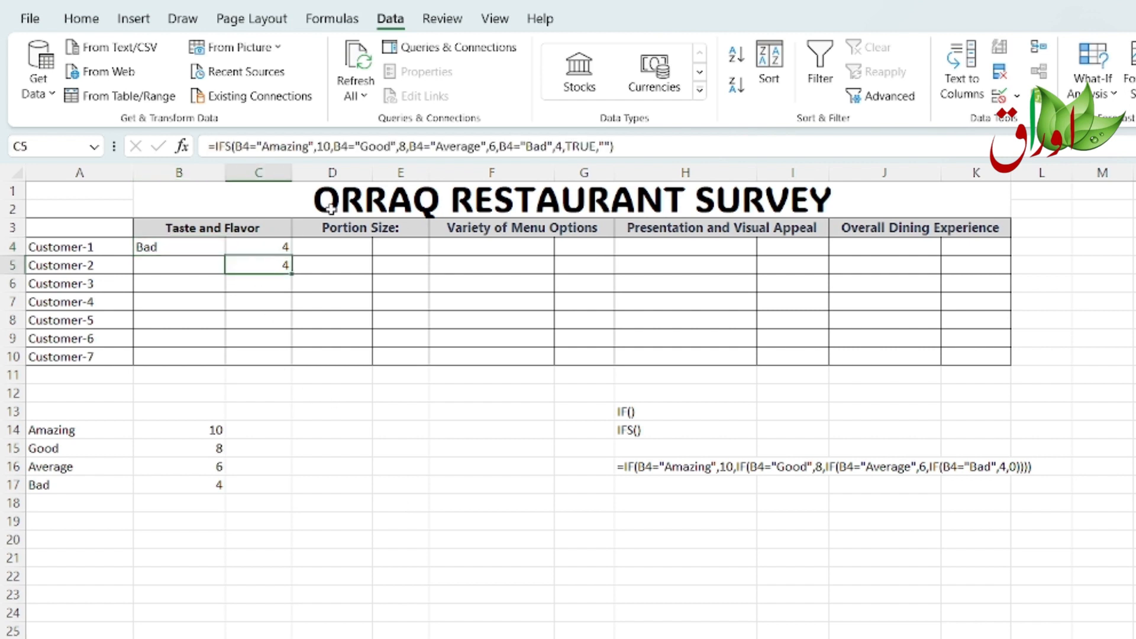
{"action": "left_click_drag", "start_coordinate": [615, 146], "coordinate": [200, 144]}
{"action": "key", "text": "ctrl+c"}
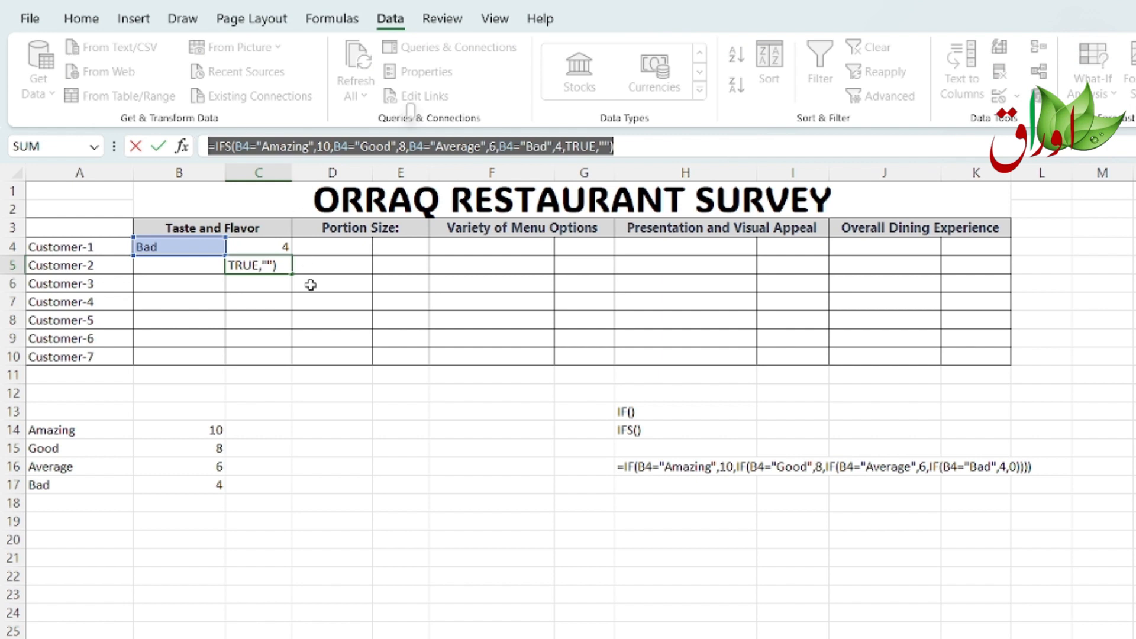
{"action": "key", "text": "Escape"}
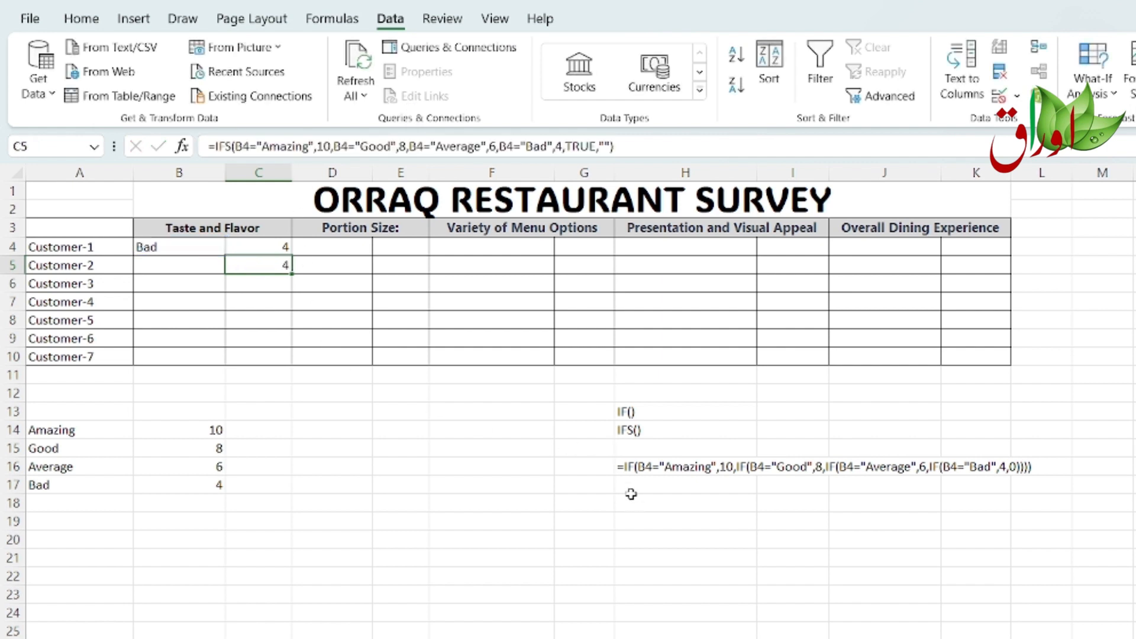
{"action": "left_click", "coordinate": [624, 487]}
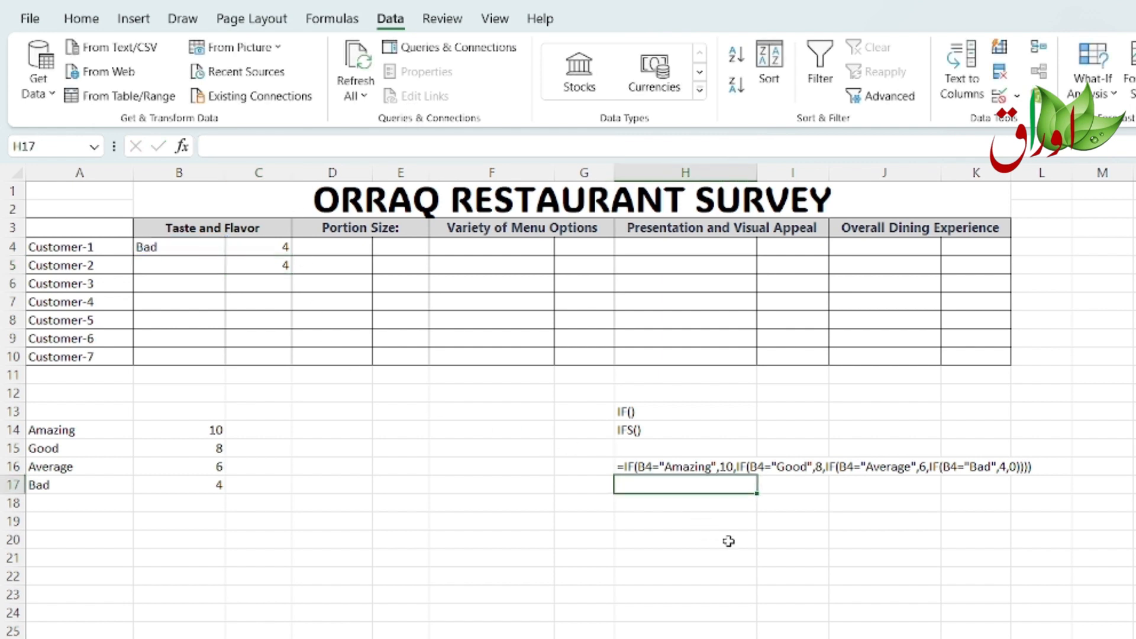
{"action": "type", "text": "'"}
{"action": "key", "text": "ctrl+v"}
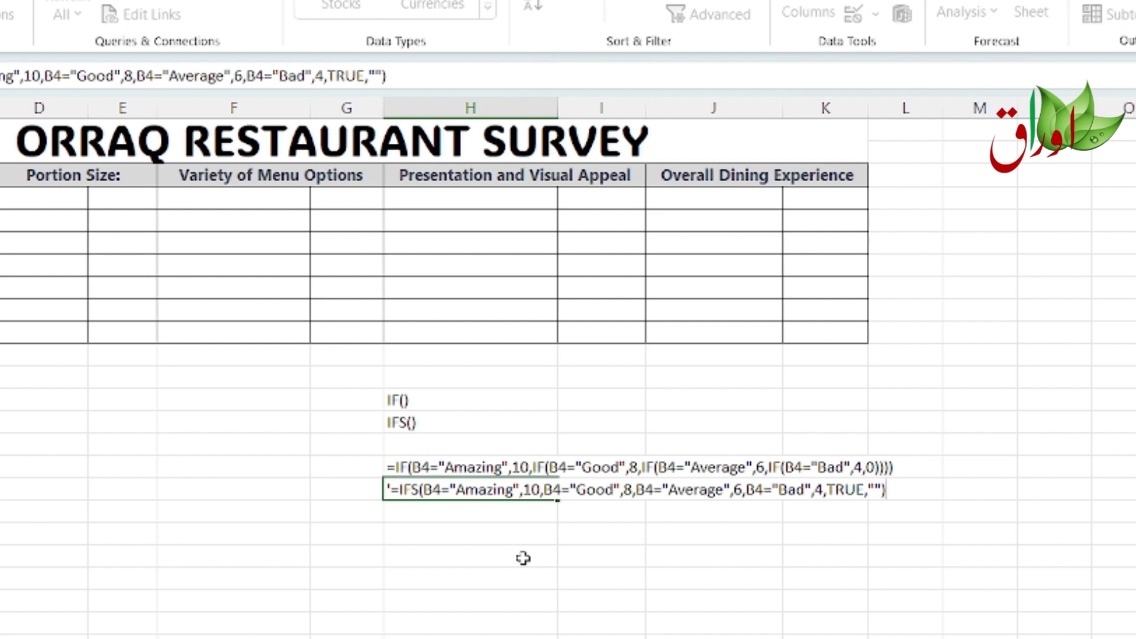
{"action": "key", "text": "Return"}
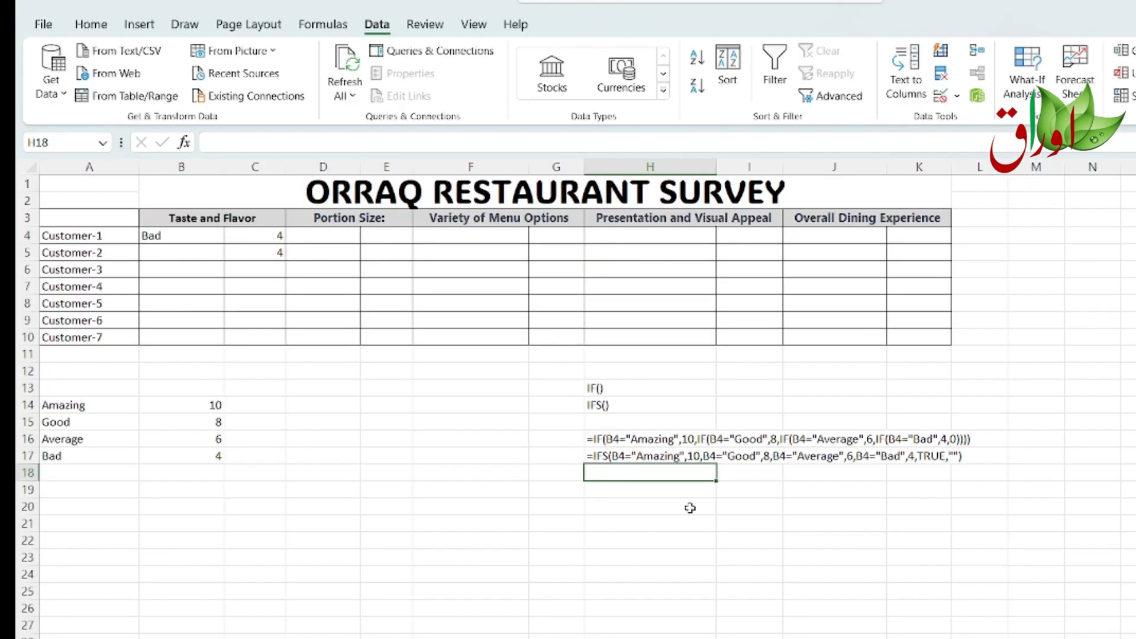
Step: Insert a new column before the Taste and Flavor score column
{"action": "left_click", "coordinate": [326, 165]}
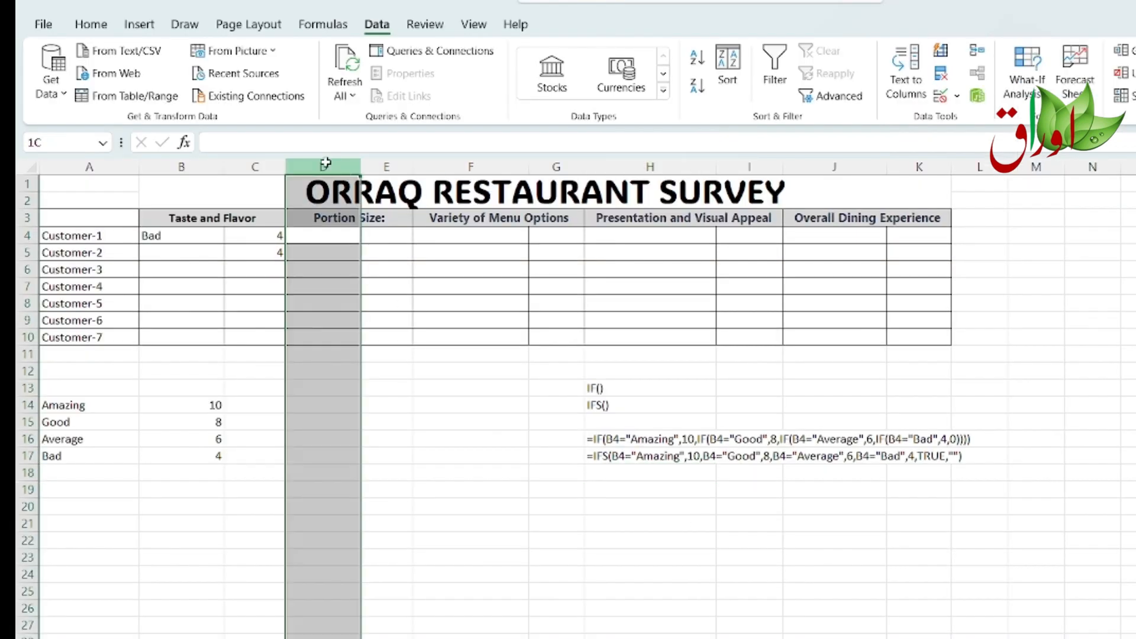
{"action": "left_click", "coordinate": [265, 168]}
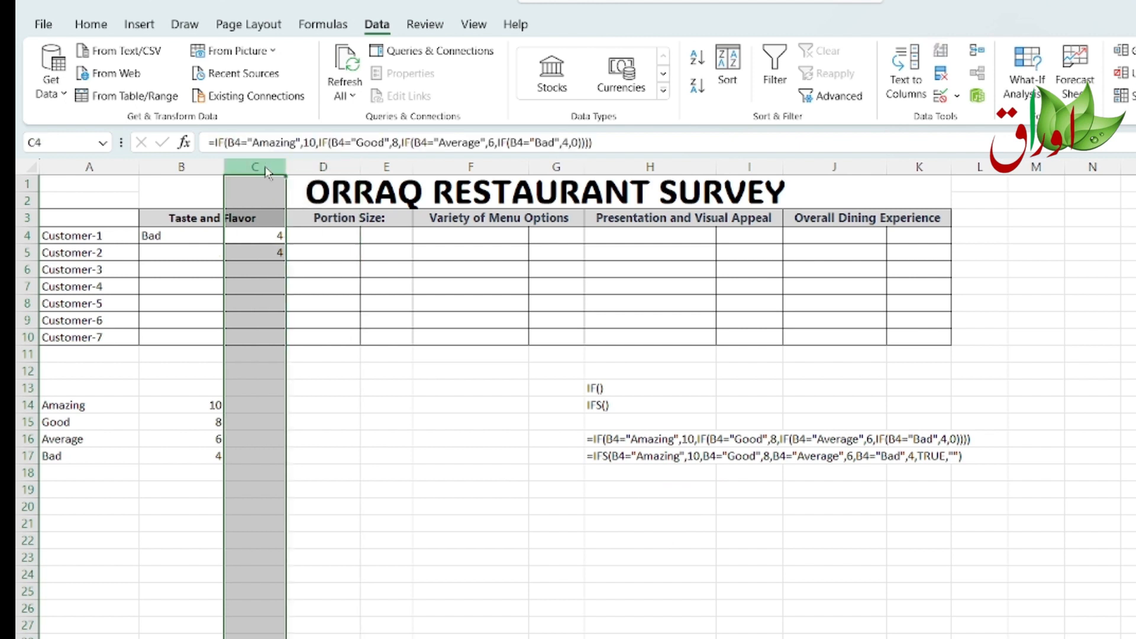
{"action": "right_click", "coordinate": [265, 169]}
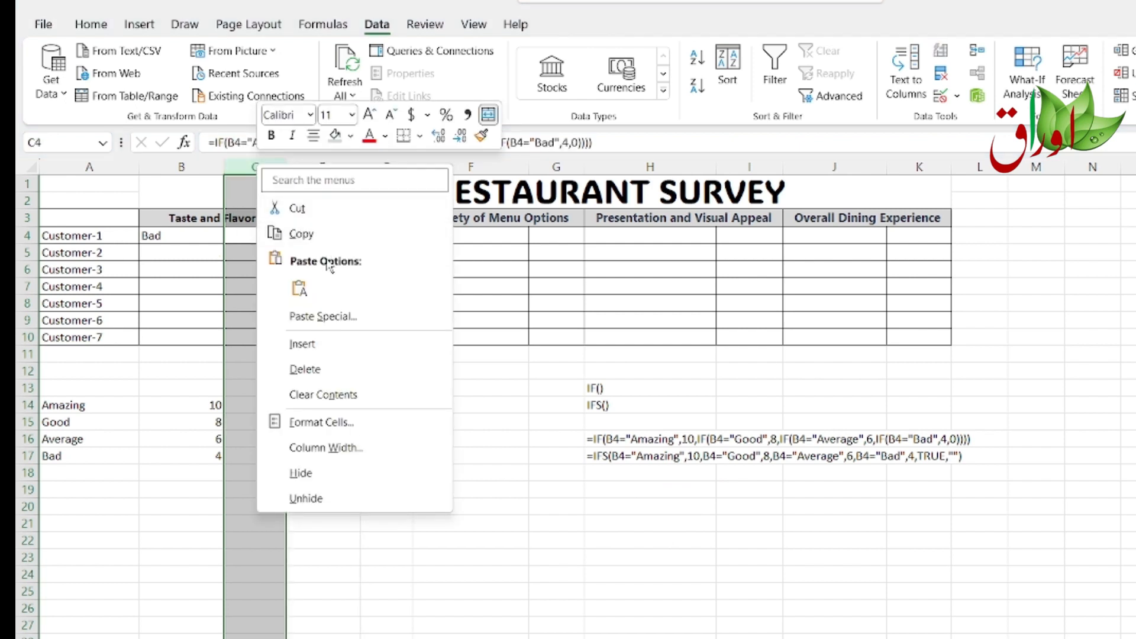
{"action": "left_click", "coordinate": [314, 353]}
{"action": "left_click", "coordinate": [374, 456]}
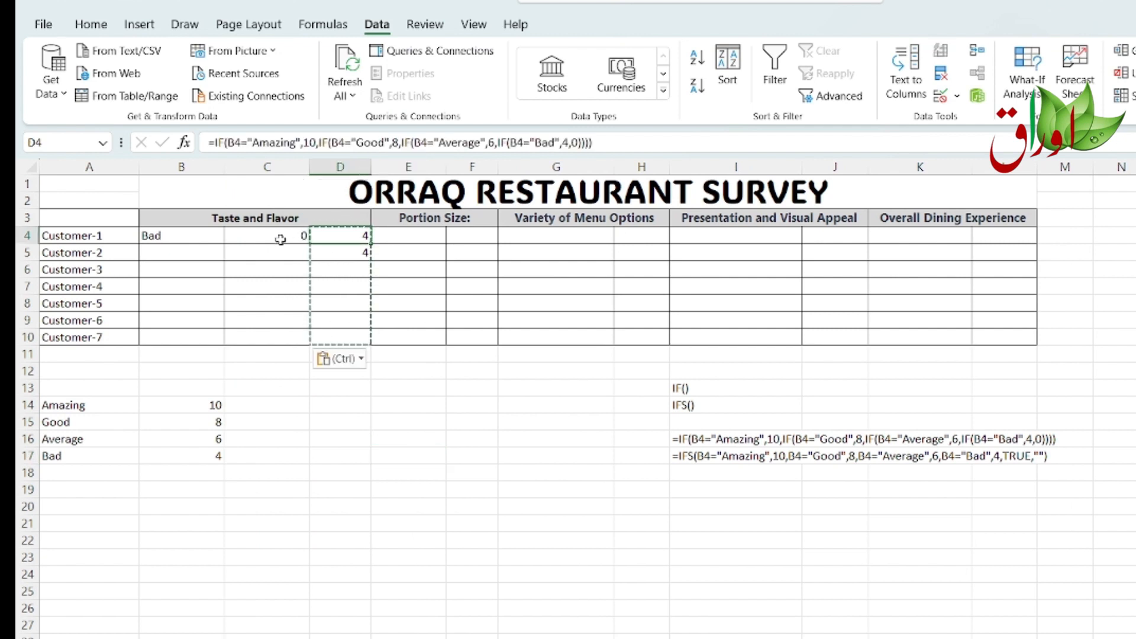
{"action": "left_click", "coordinate": [214, 238]}
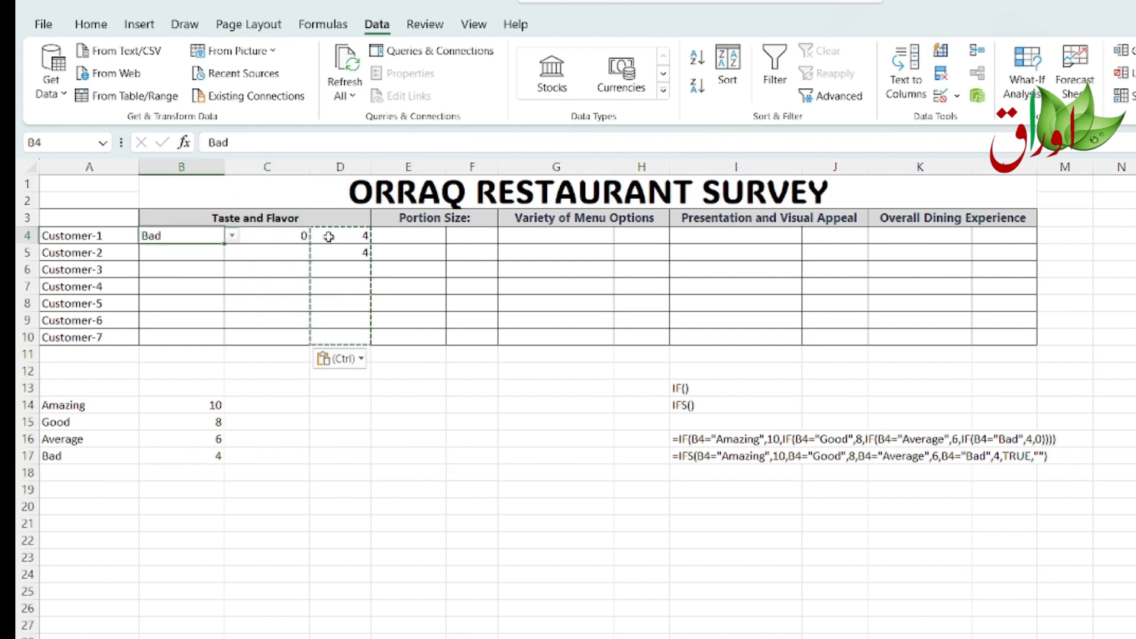
{"action": "left_click", "coordinate": [328, 236]}
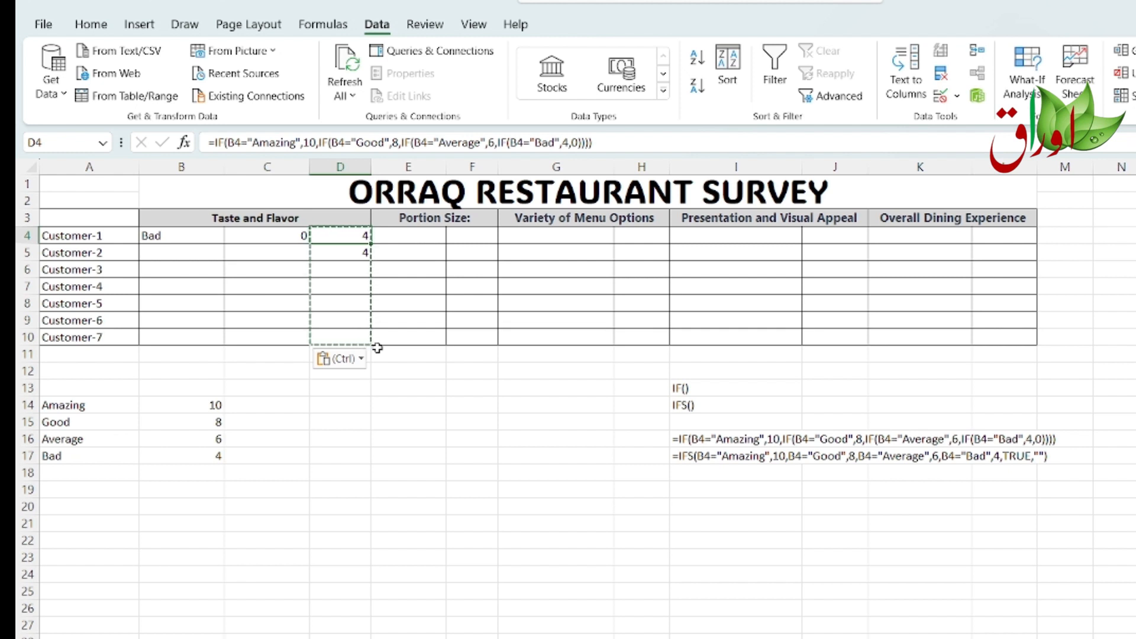
Step: Copy the IFS formula text from I17 into D4 and remove its leading apostrophe so it works as a formula
{"action": "left_click", "coordinate": [707, 456]}
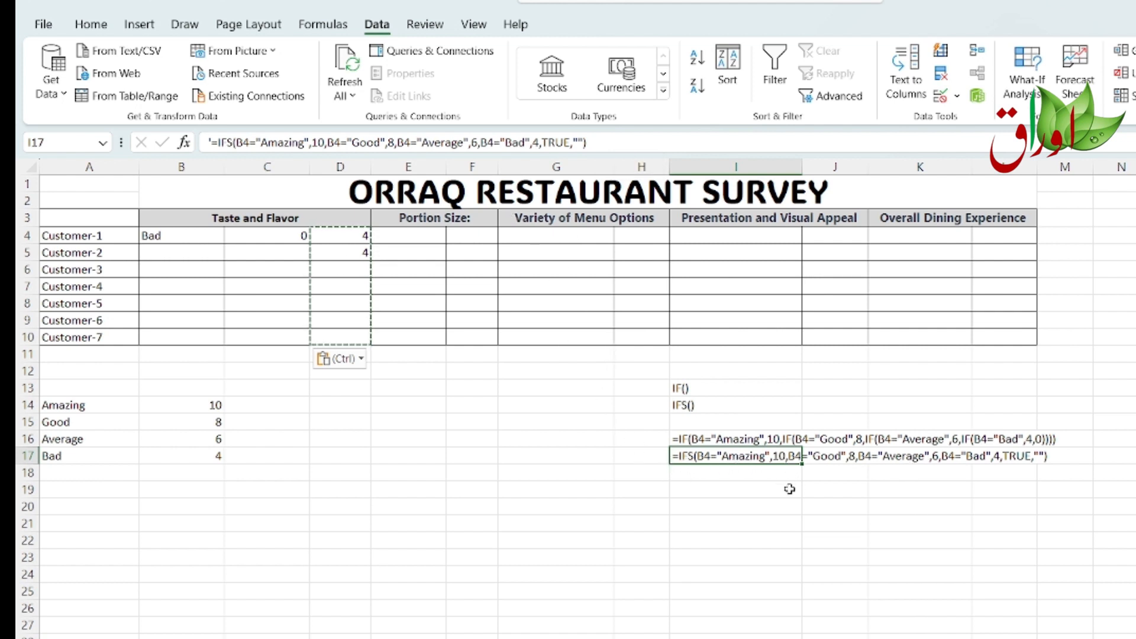
{"action": "key", "text": "ctrl+c"}
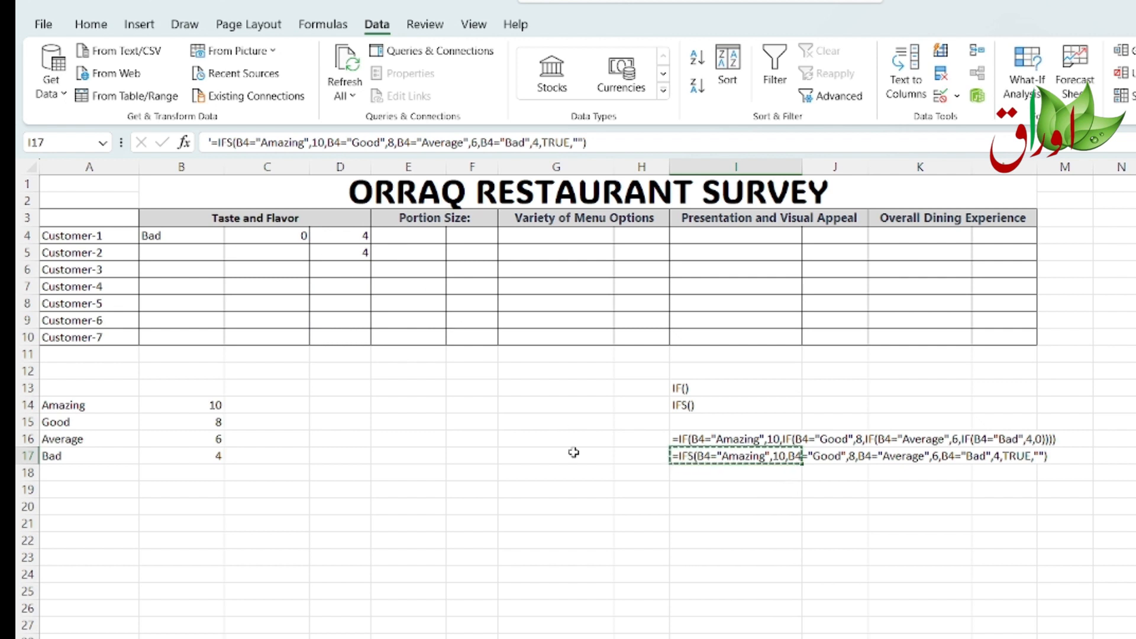
{"action": "left_click", "coordinate": [332, 239]}
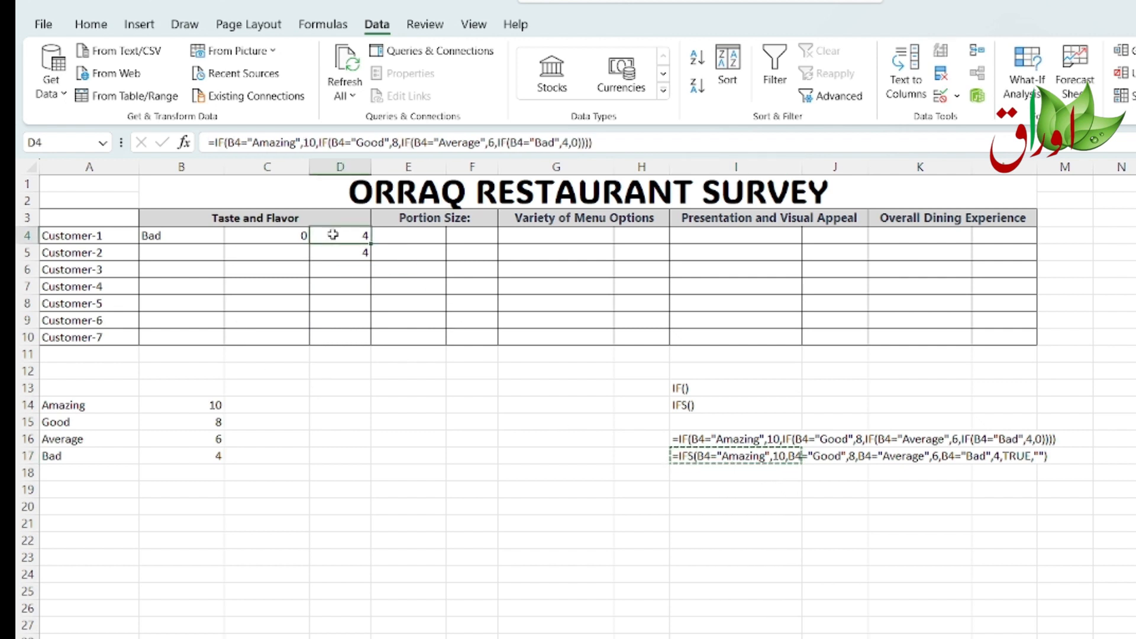
{"action": "key", "text": "ctrl+v"}
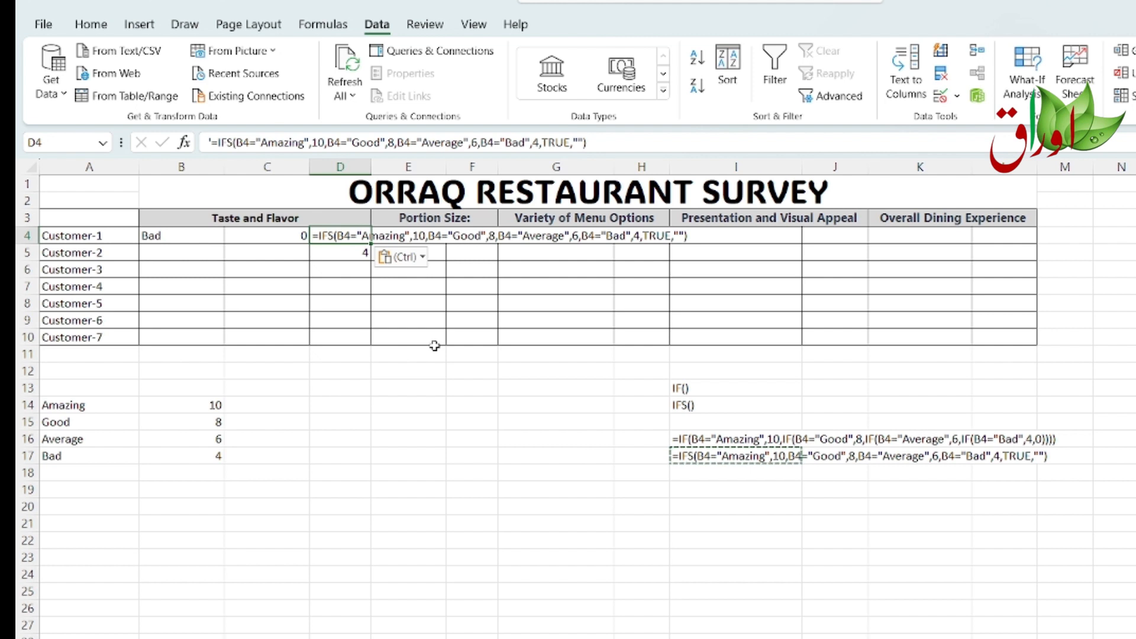
{"action": "left_click", "coordinate": [208, 142]}
{"action": "type", "text": "'"}
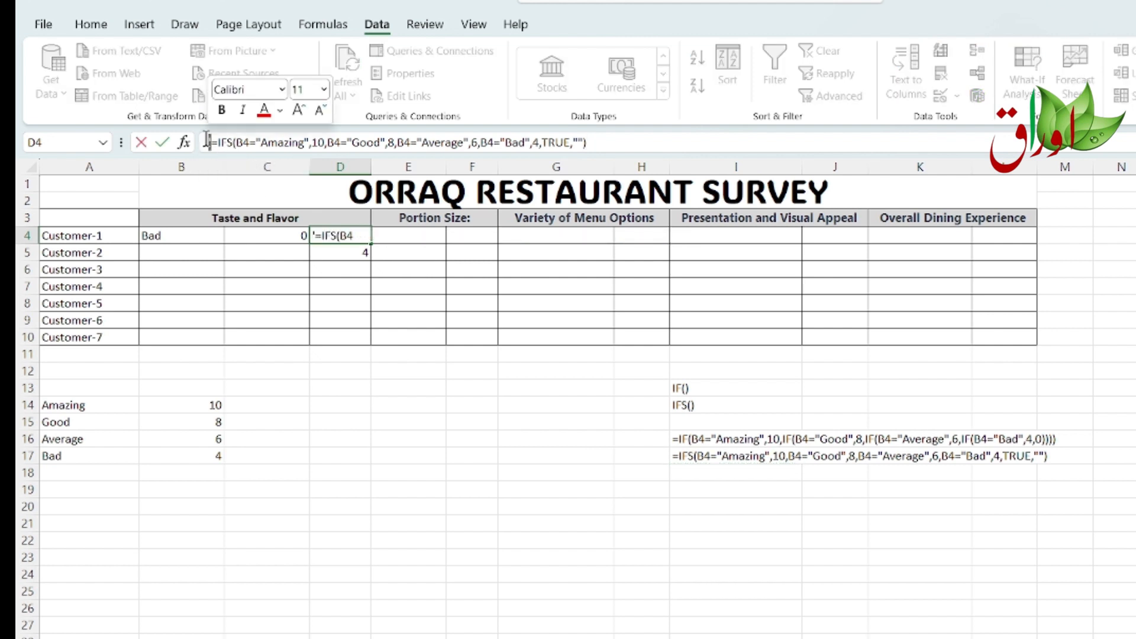
{"action": "key", "text": "BackSpace"}
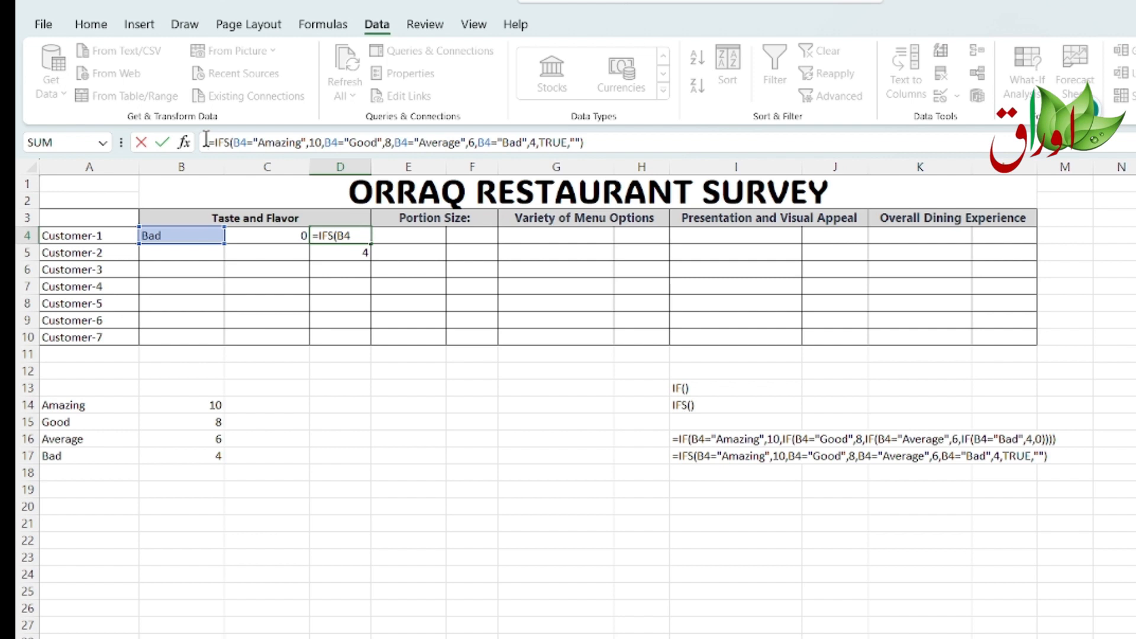
Step: In D4's IFS formula, replace everything after the Amazing condition with a quoted smiling-face-with-heart-eyes emoji result
{"action": "double_click", "coordinate": [315, 143]}
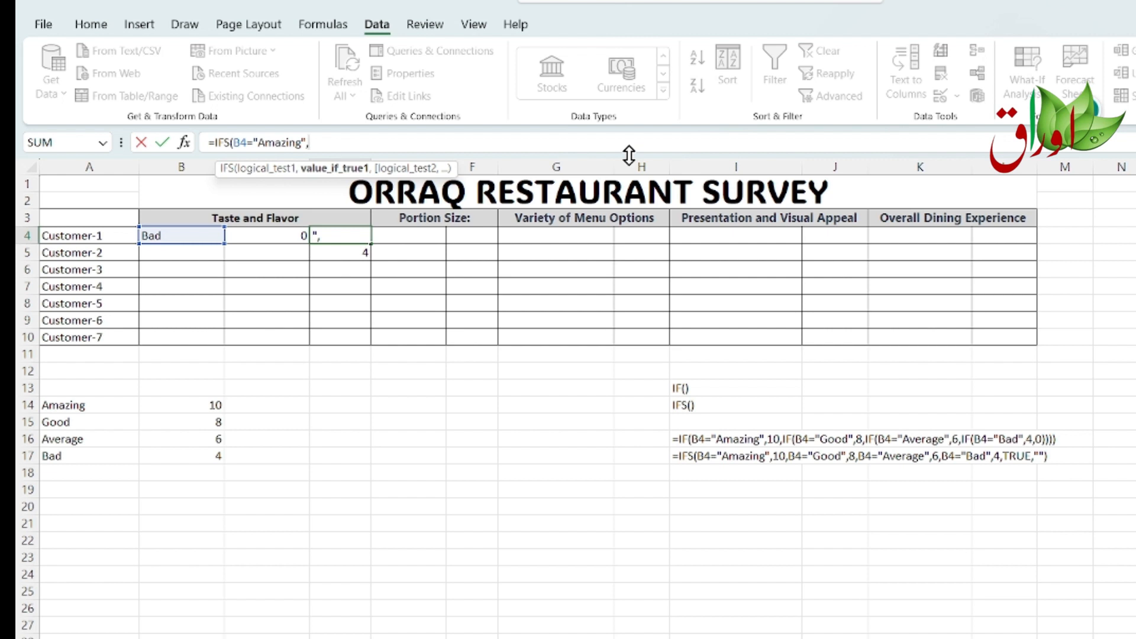
{"action": "key", "text": "super+period"}
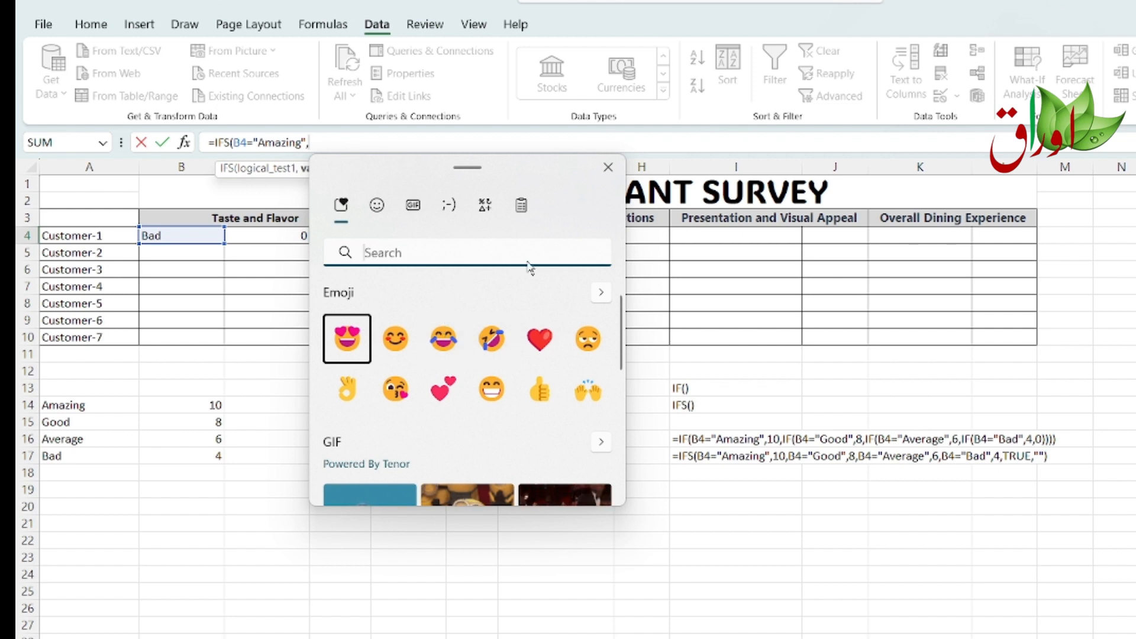
{"action": "scroll", "coordinate": [532, 379], "scroll_direction": "down", "scroll_amount": 3}
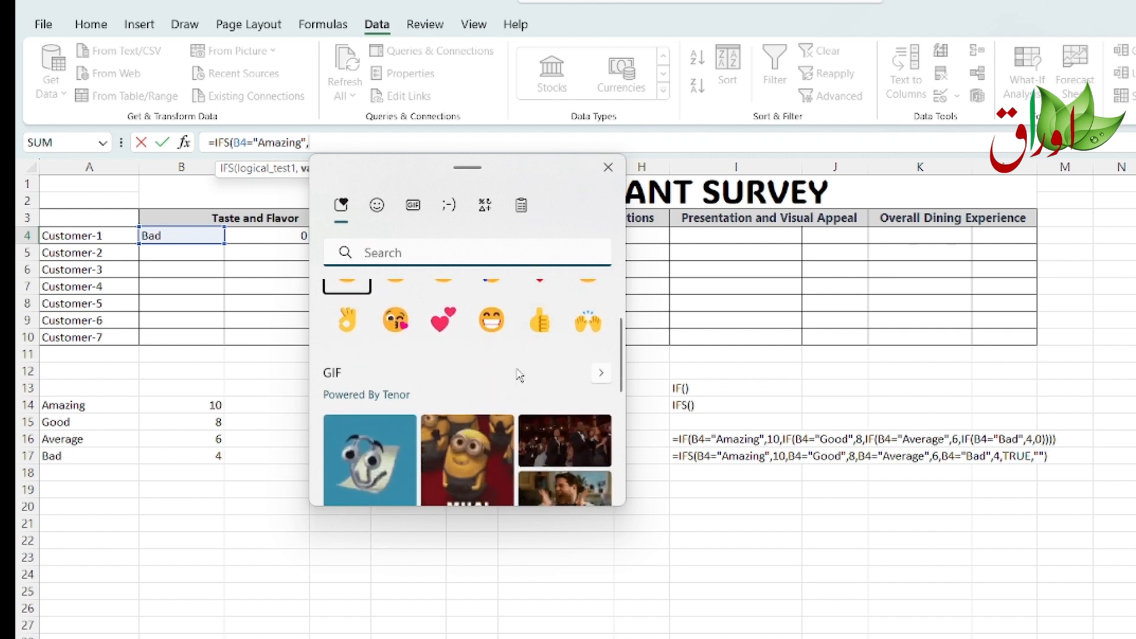
{"action": "scroll", "coordinate": [524, 382], "scroll_direction": "down", "scroll_amount": 3}
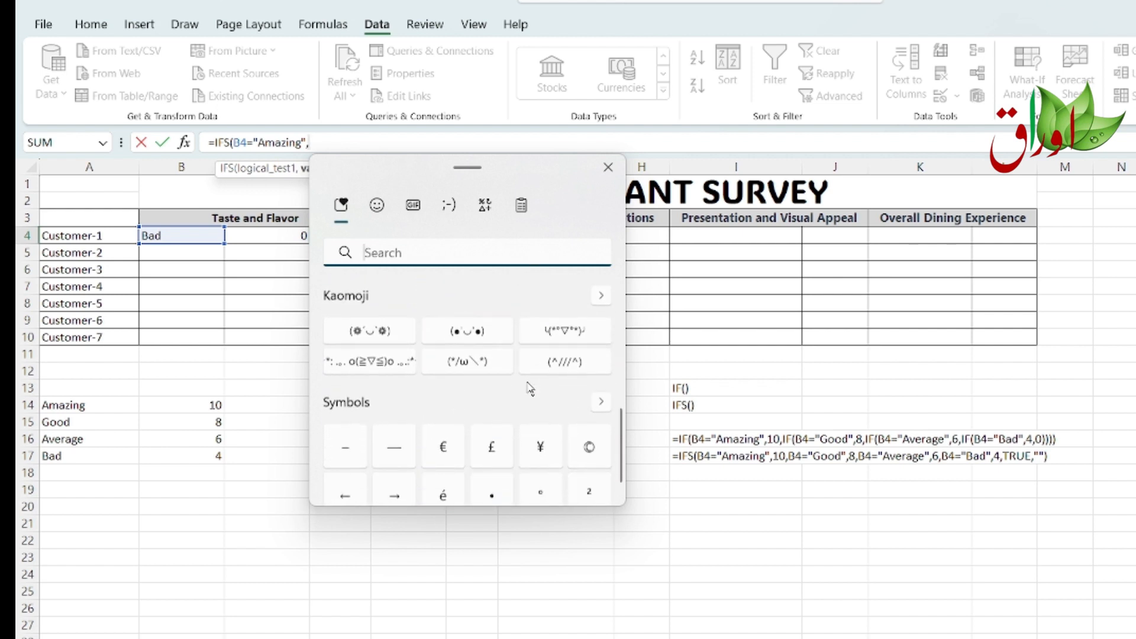
{"action": "scroll", "coordinate": [527, 385], "scroll_direction": "up", "scroll_amount": 3}
{"action": "scroll", "coordinate": [529, 387], "scroll_direction": "up", "scroll_amount": 3}
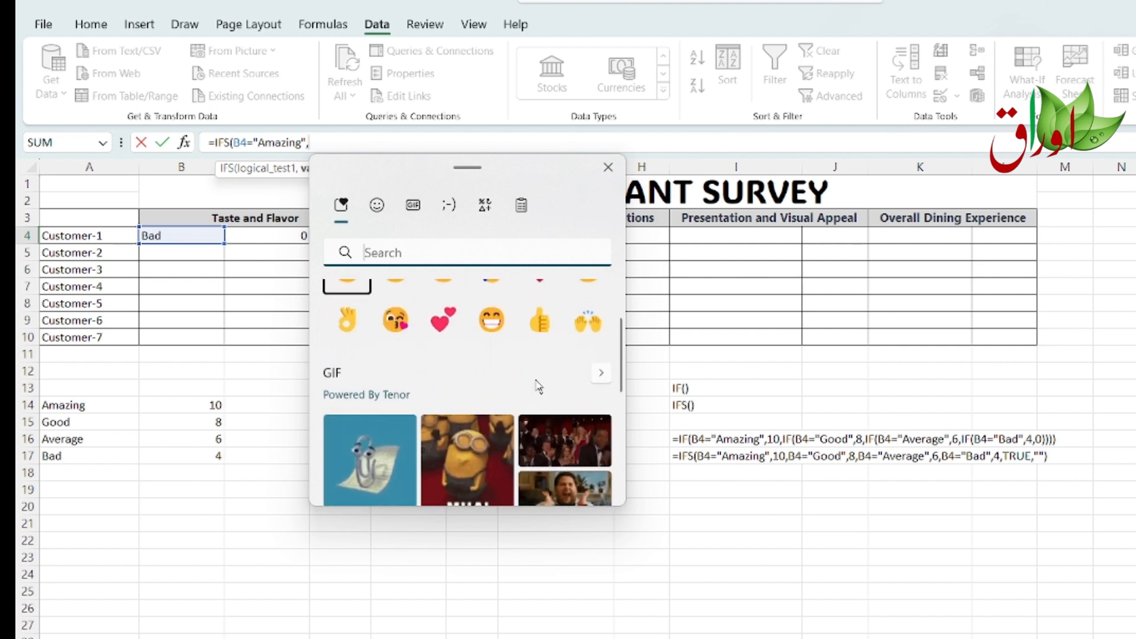
{"action": "scroll", "coordinate": [535, 385], "scroll_direction": "up", "scroll_amount": 1}
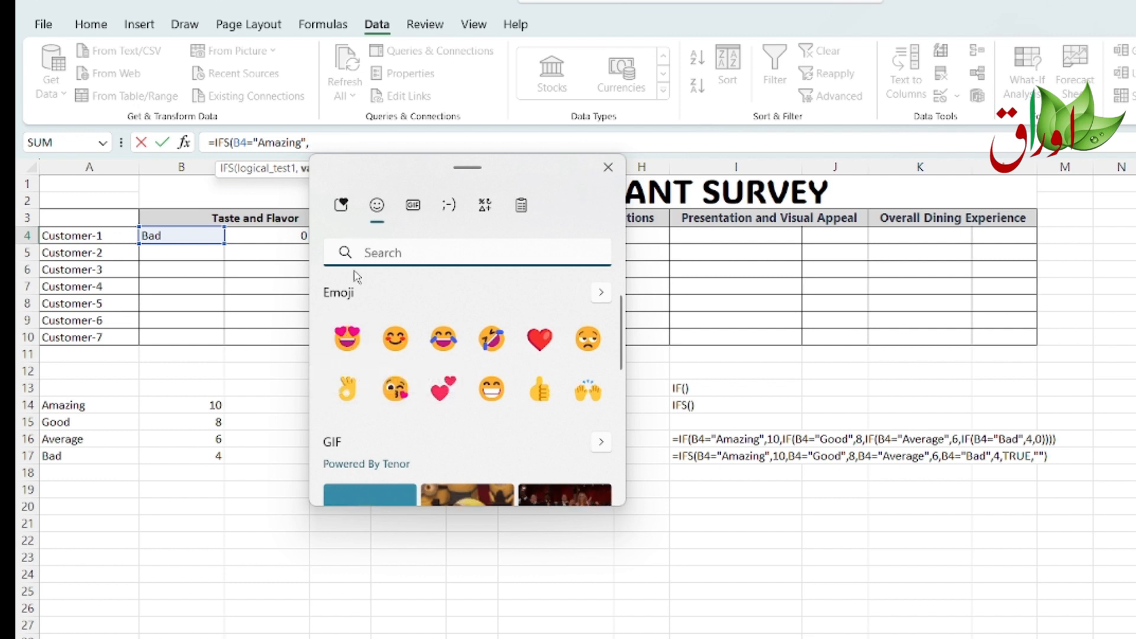
{"action": "left_click", "coordinate": [349, 292]}
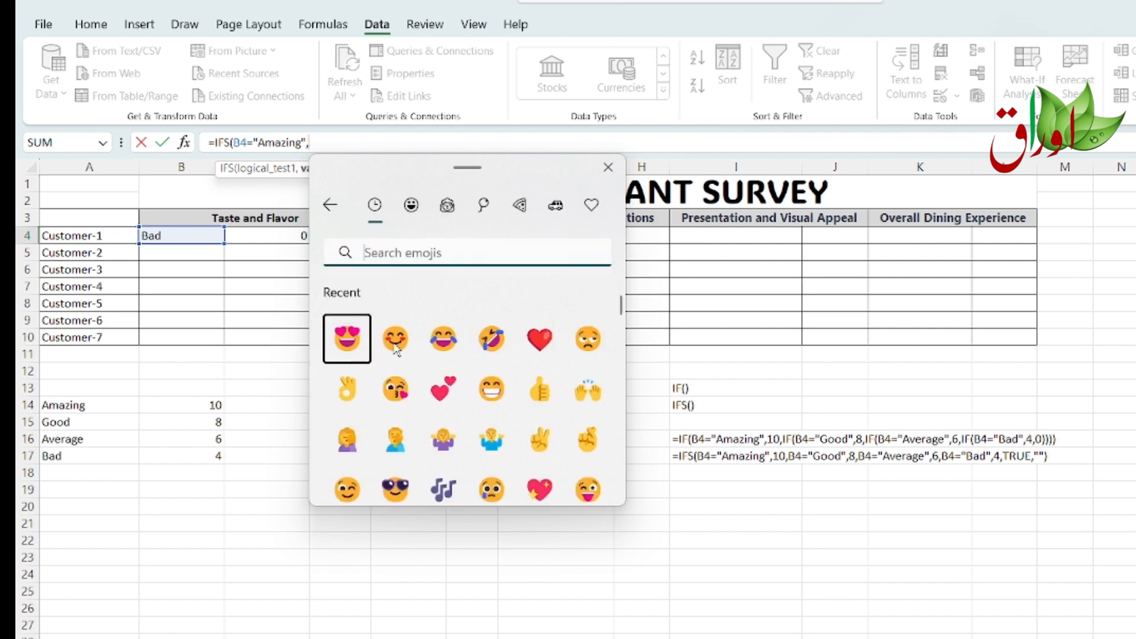
{"action": "left_click", "coordinate": [348, 339]}
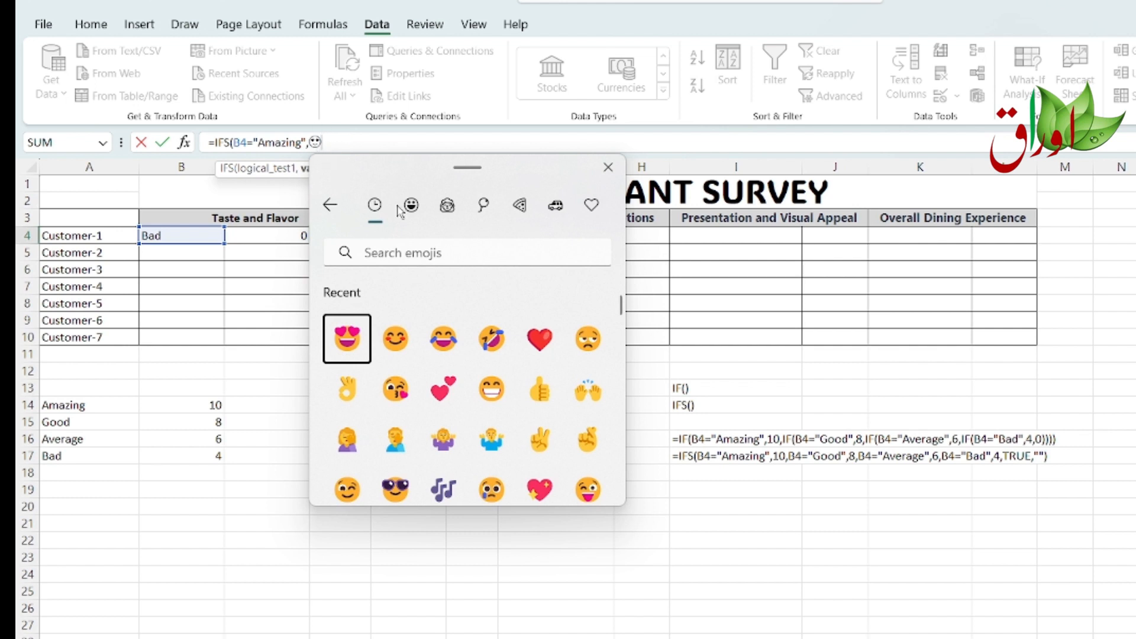
{"action": "left_click", "coordinate": [608, 170]}
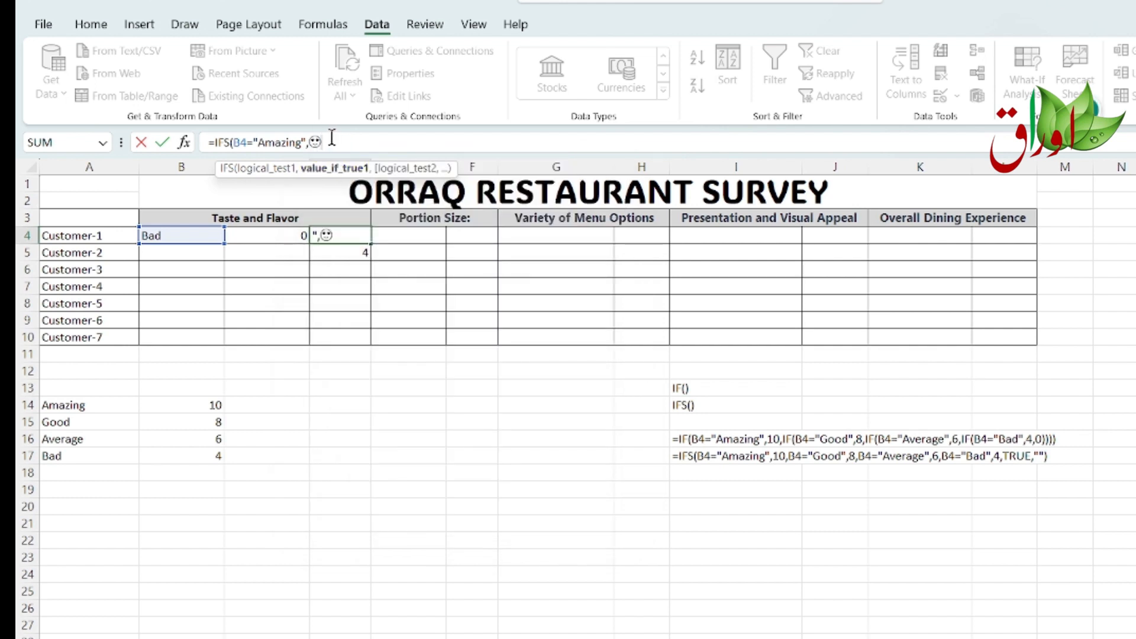
{"action": "type", "text": "\""}
{"action": "key", "text": "super+period"}
{"action": "key", "text": "Left"}
{"action": "key", "text": "Left"}
{"action": "type", "text": "\""}
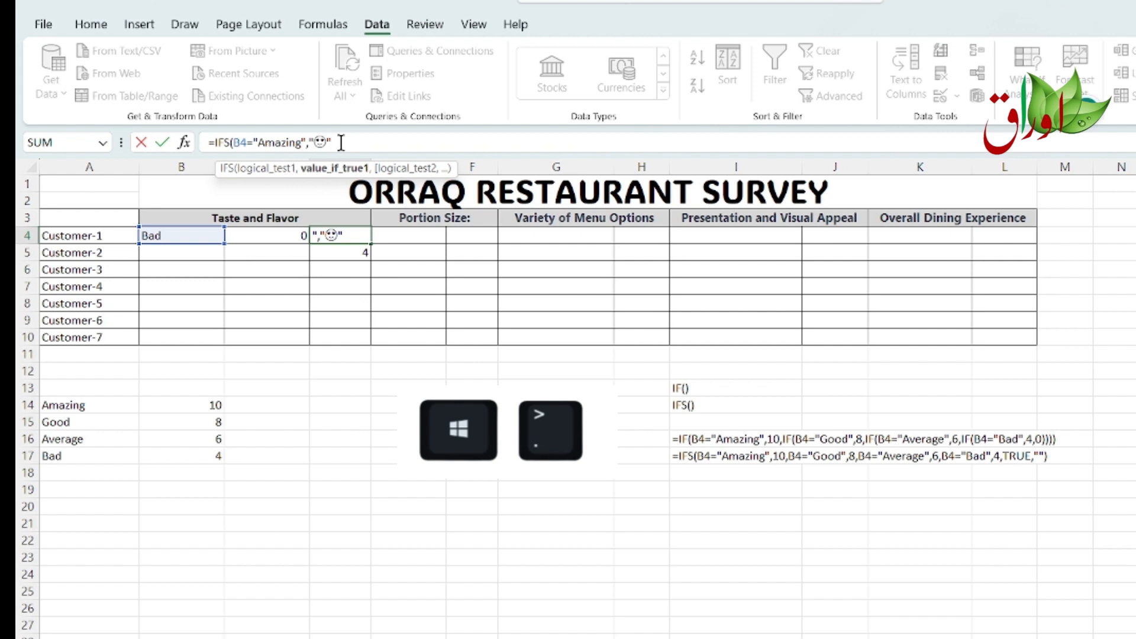
{"action": "type", "text": ","}
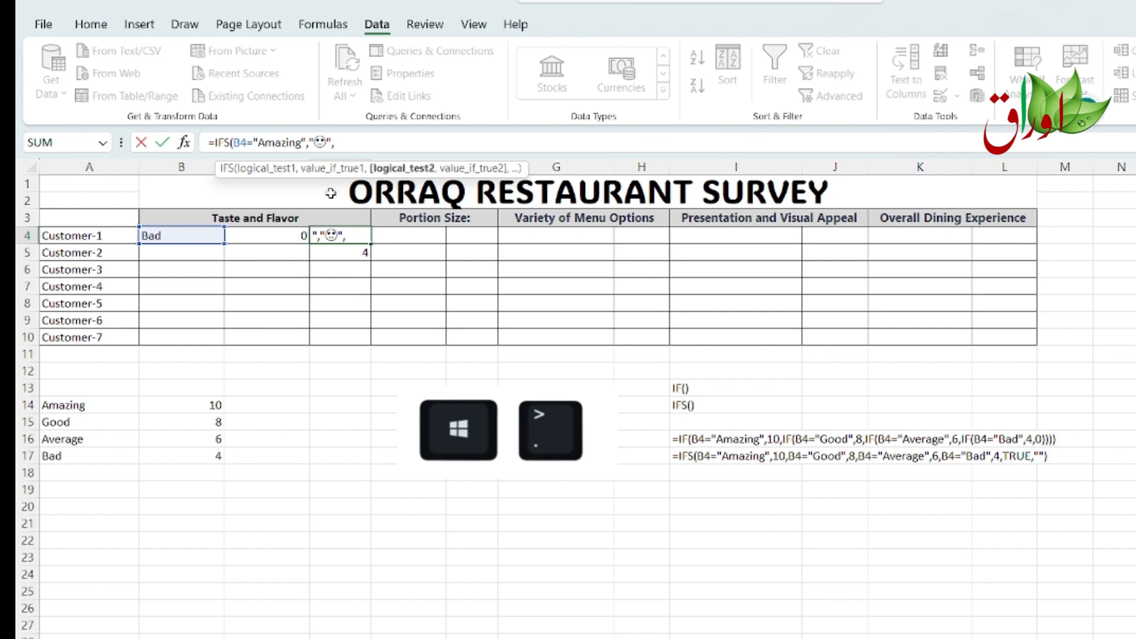
Step: Add the condition B4="Good" to the formula, returning a quoted smiling-face-with-smiling-eyes emoji
{"action": "left_click_drag", "start_coordinate": [234, 142], "coordinate": [303, 143]}
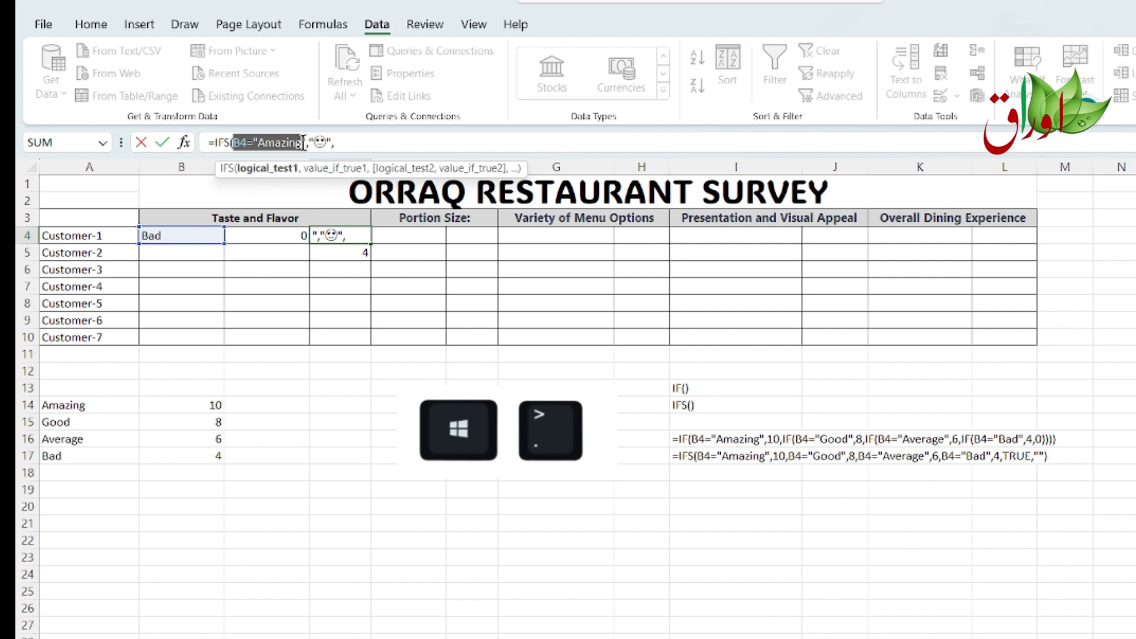
{"action": "left_click", "coordinate": [357, 144]}
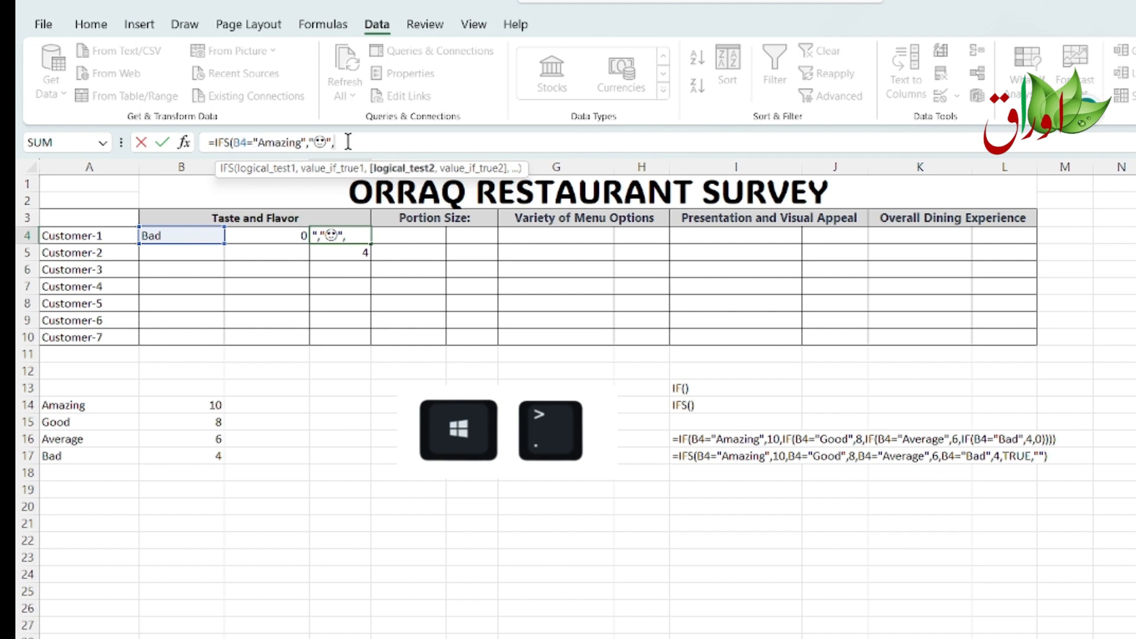
{"action": "type", "text": "B"}
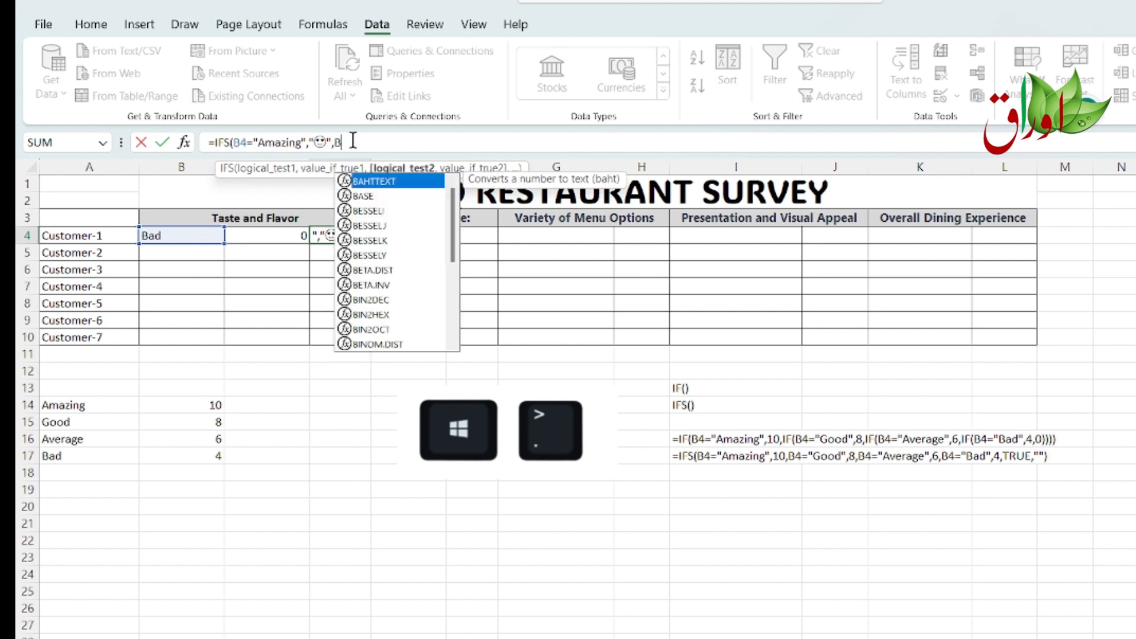
{"action": "type", "text": "4=\""}
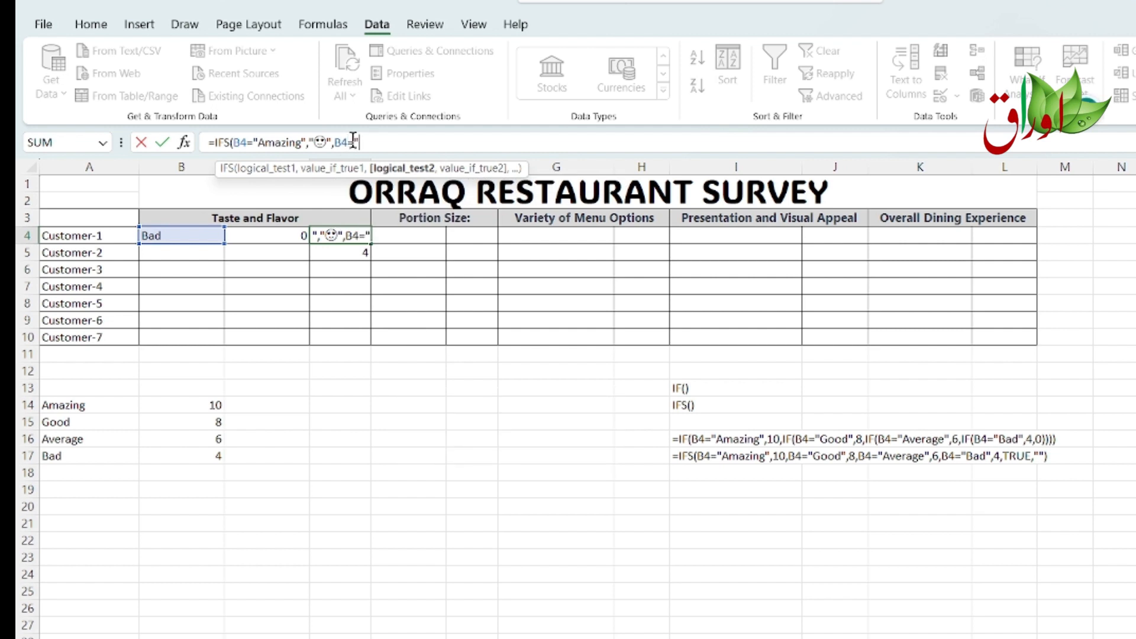
{"action": "type", "text": "Good\","}
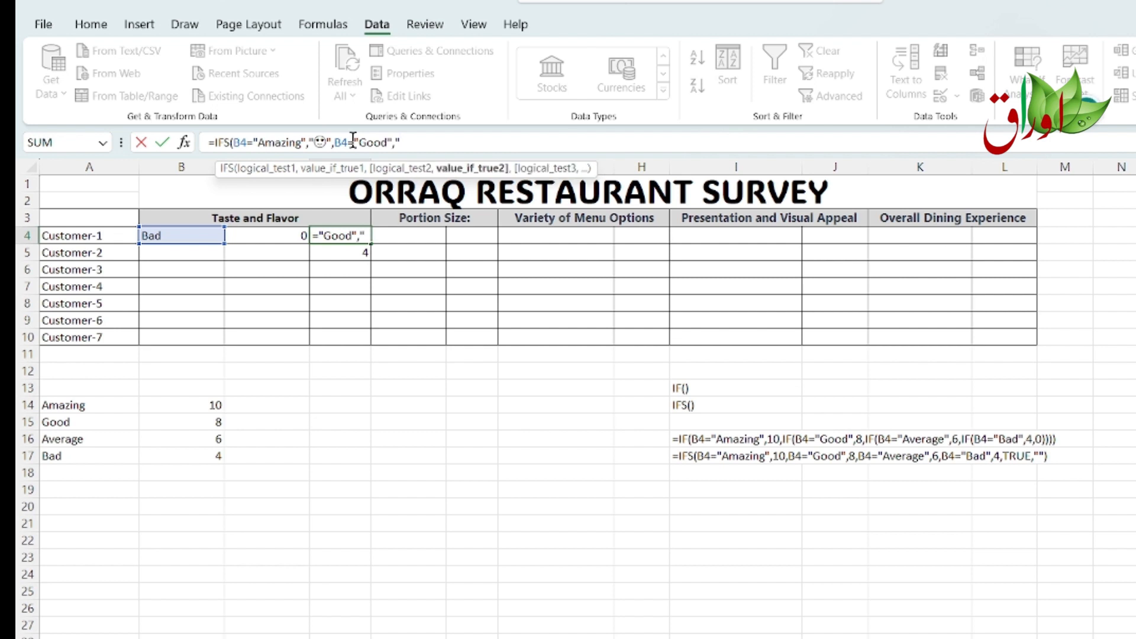
{"action": "key", "text": "super+period"}
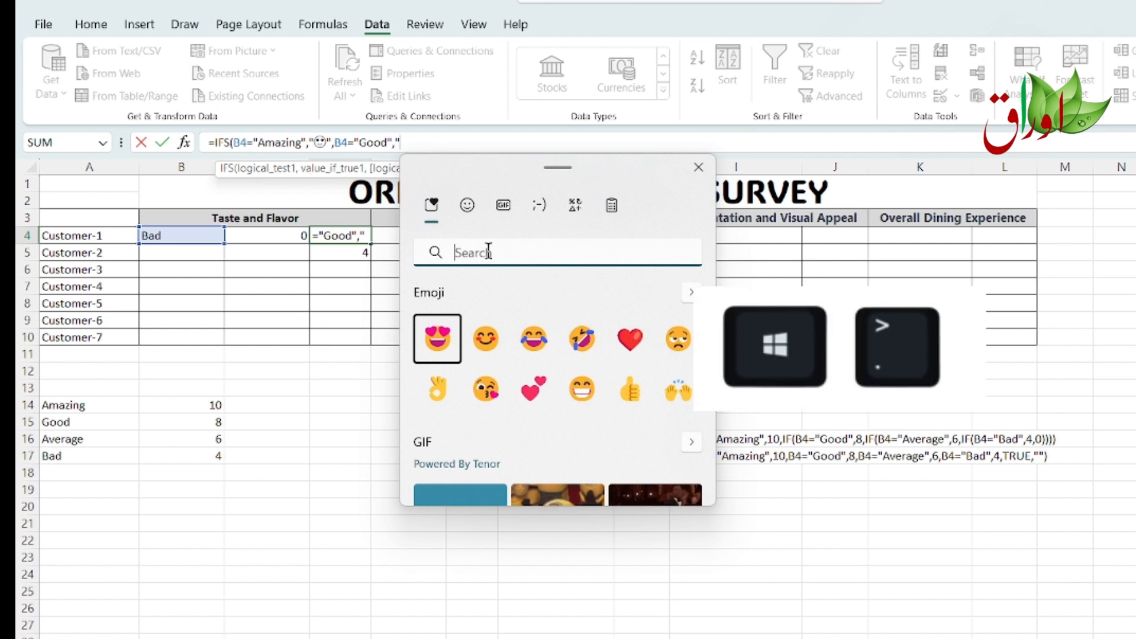
{"action": "left_click", "coordinate": [487, 343]}
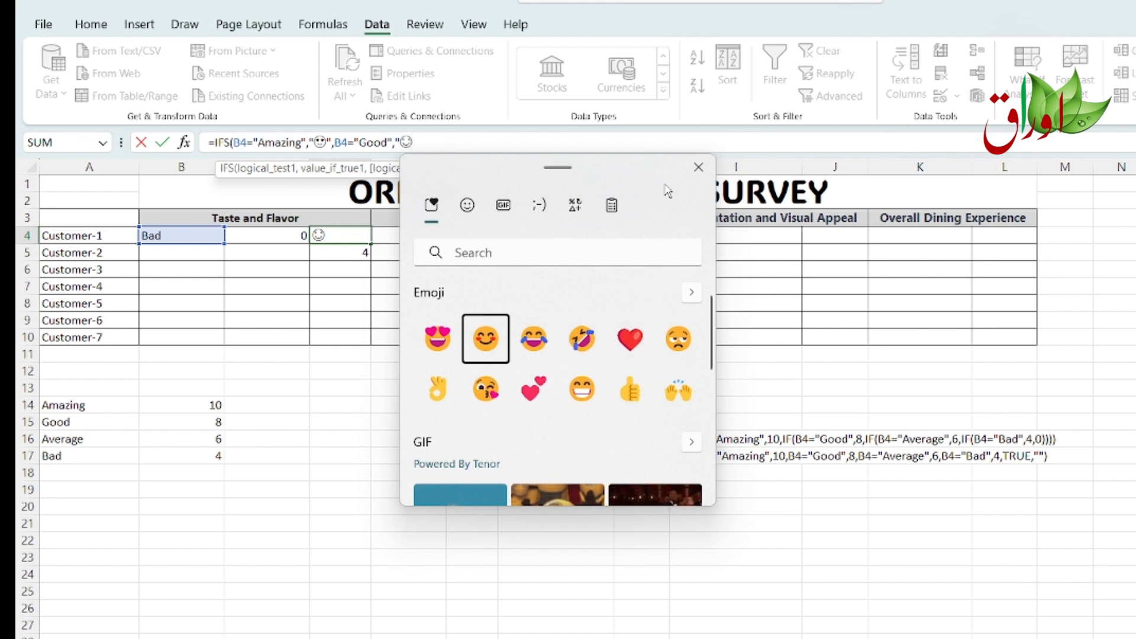
{"action": "left_click", "coordinate": [698, 167]}
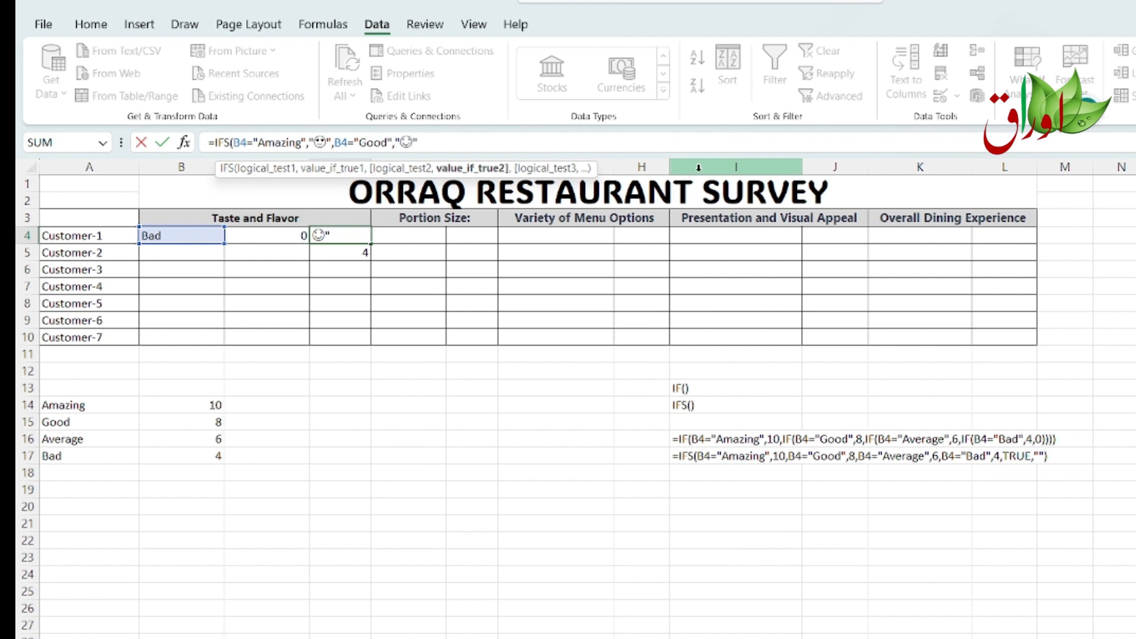
Step: Add the condition B4="Average" to D4's IFS formula, returning a quoted woman-shrugging emoji
{"action": "type", "text": ",B4"}
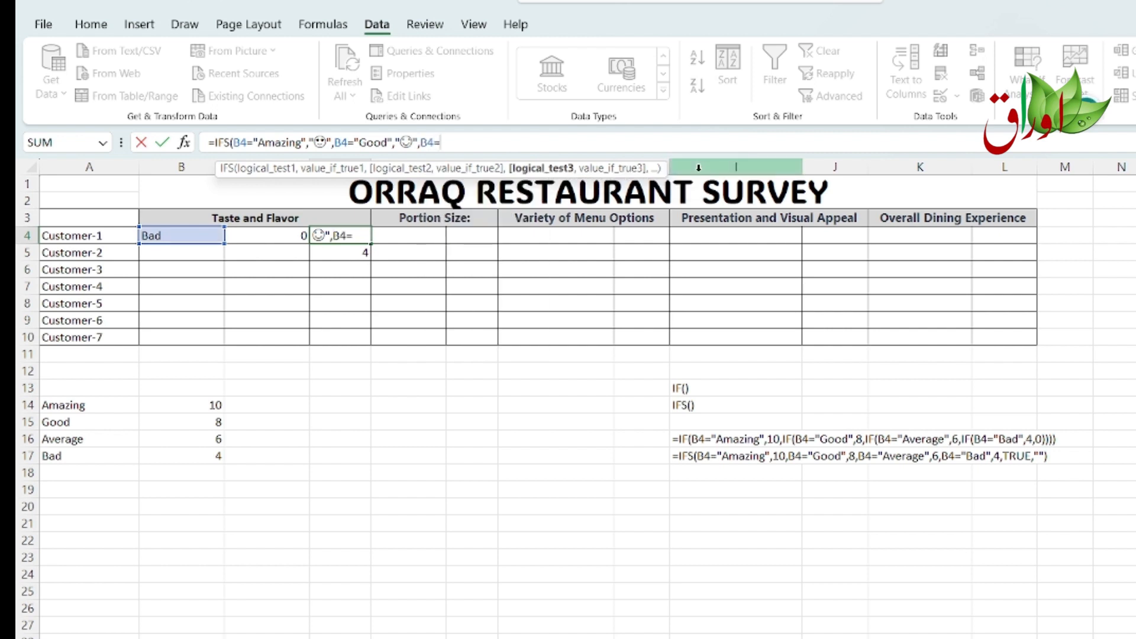
{"action": "type", "text": "=\"Average"}
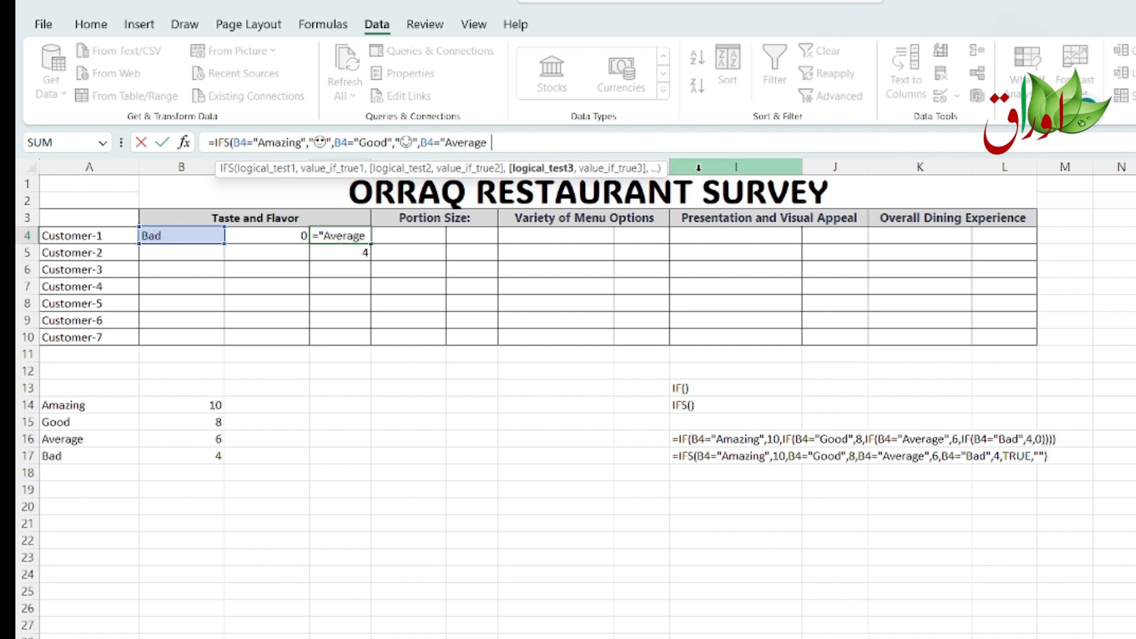
{"action": "type", "text": "\","}
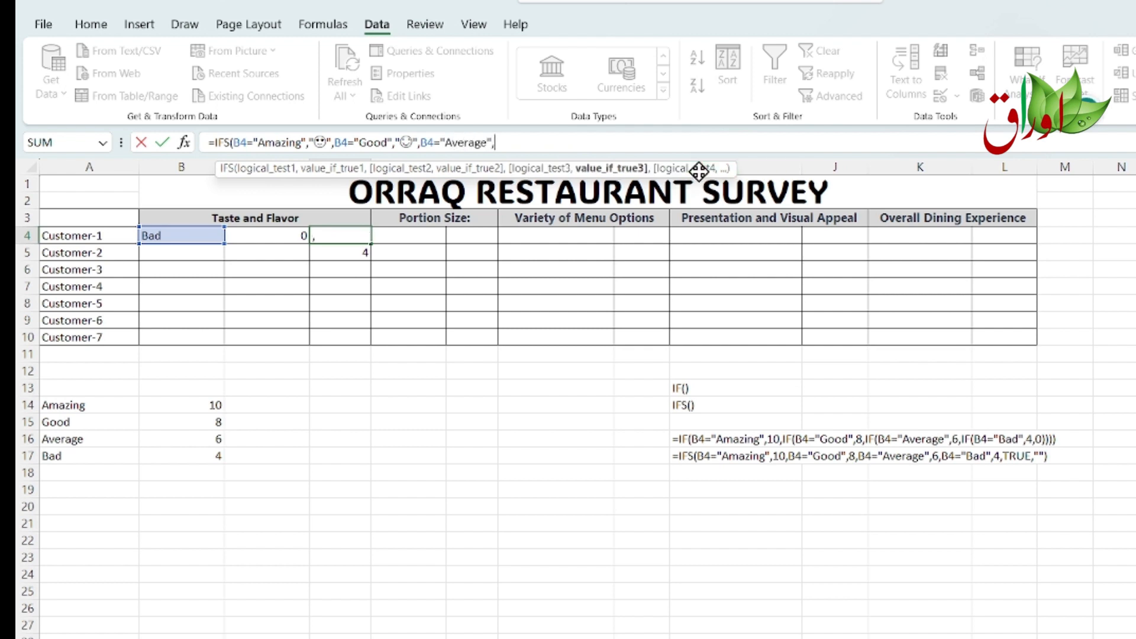
{"action": "key", "text": "super+period"}
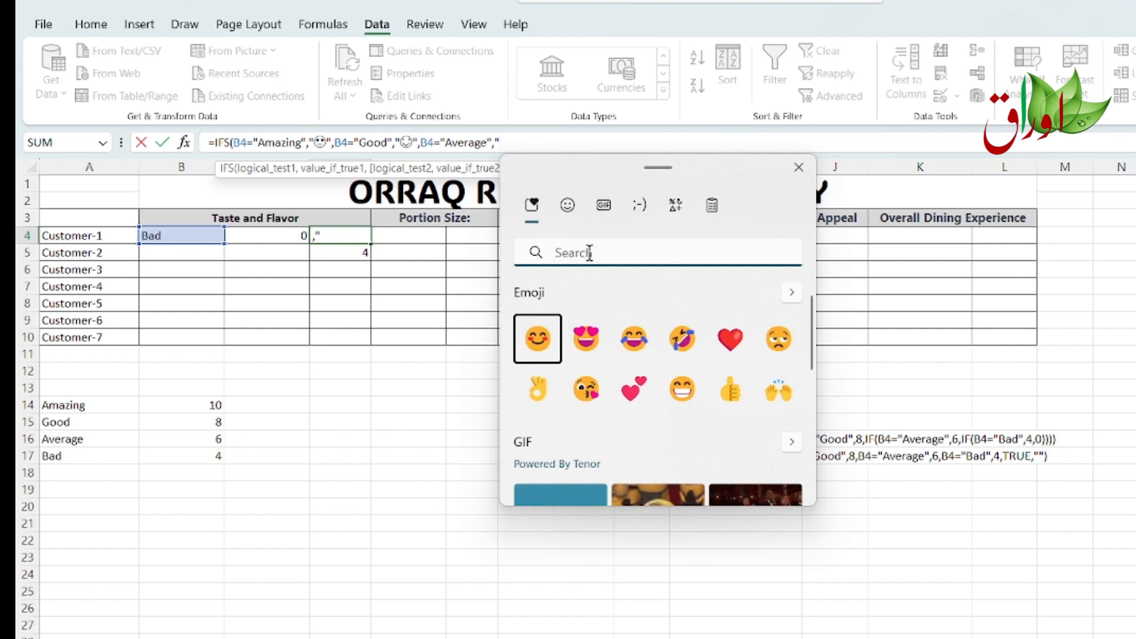
{"action": "left_click", "coordinate": [567, 204]}
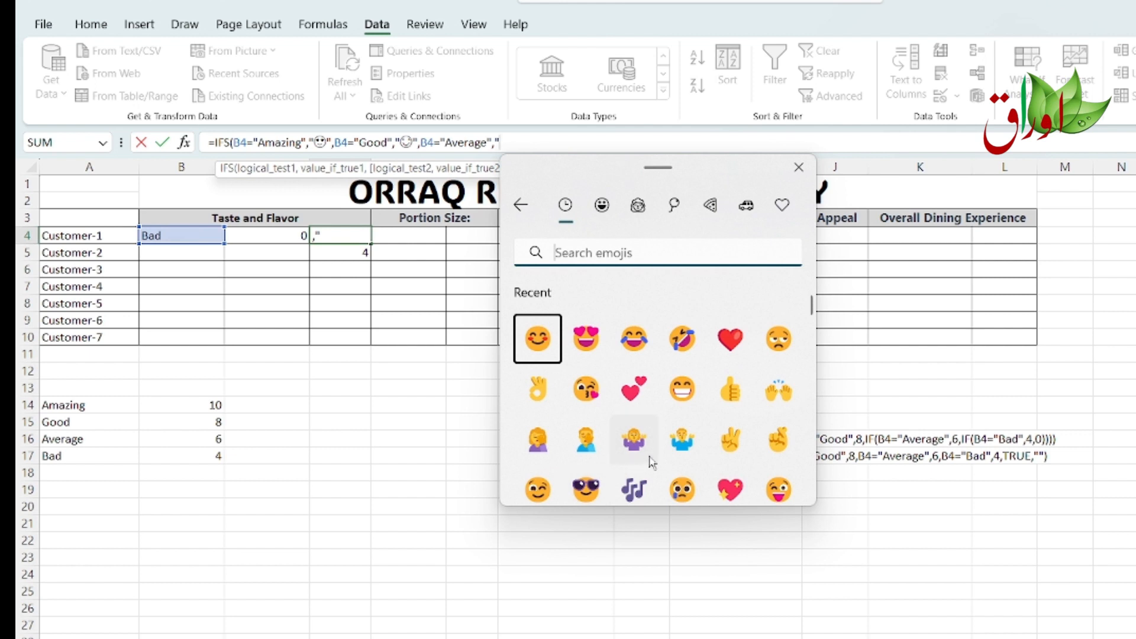
{"action": "scroll", "coordinate": [711, 441], "scroll_direction": "down", "scroll_amount": 2}
{"action": "scroll", "coordinate": [712, 438], "scroll_direction": "down", "scroll_amount": 1}
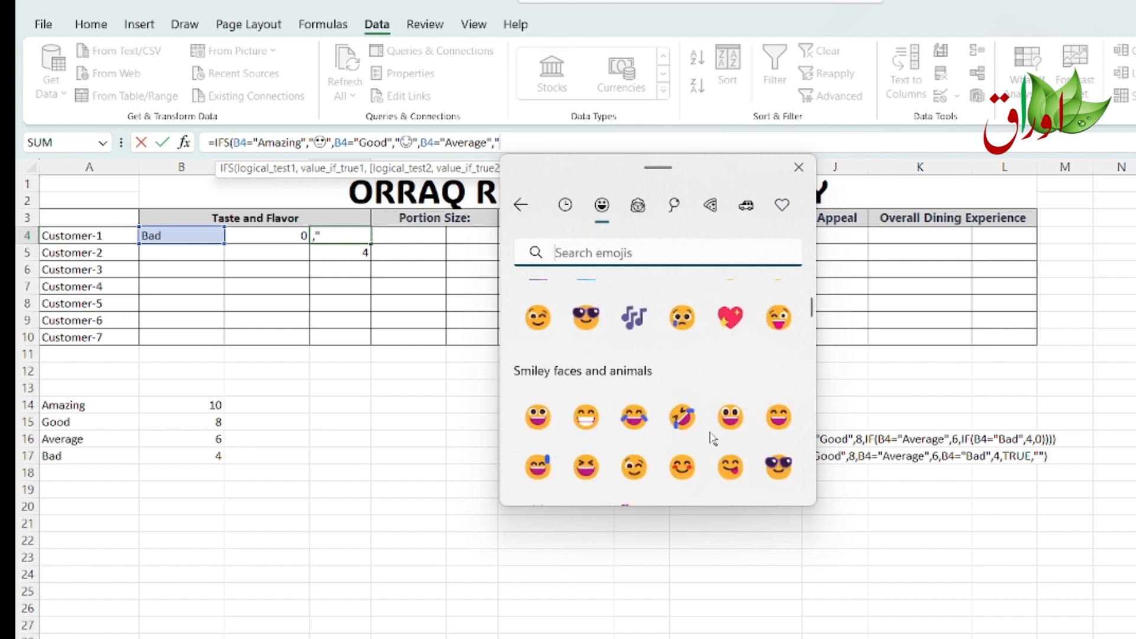
{"action": "scroll", "coordinate": [712, 438], "scroll_direction": "down", "scroll_amount": 2}
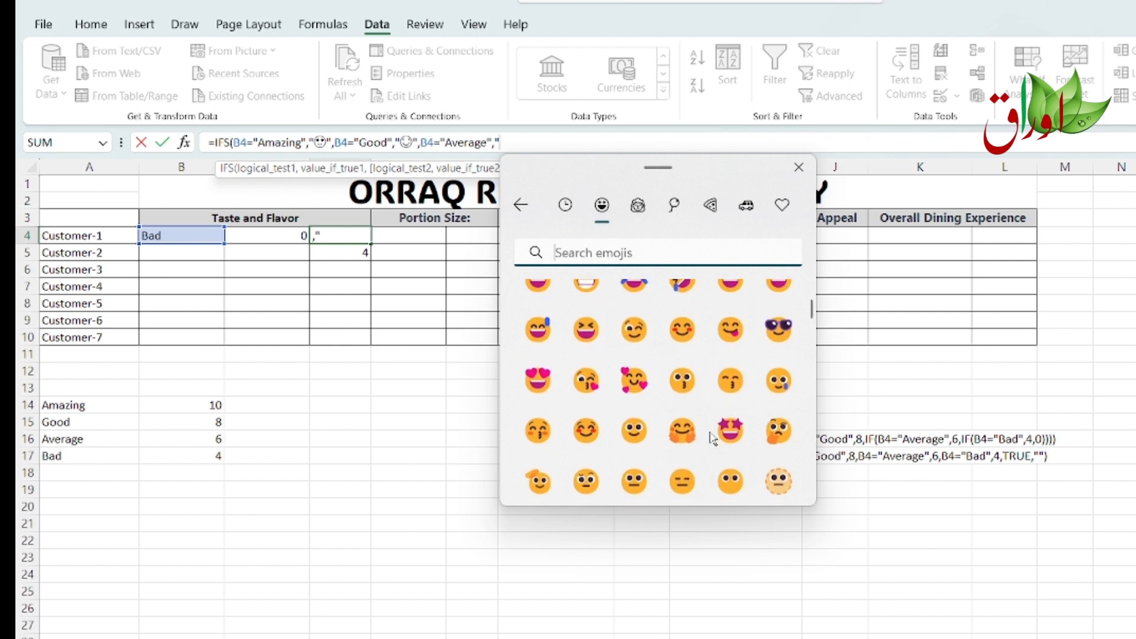
{"action": "scroll", "coordinate": [712, 438], "scroll_direction": "up", "scroll_amount": 4}
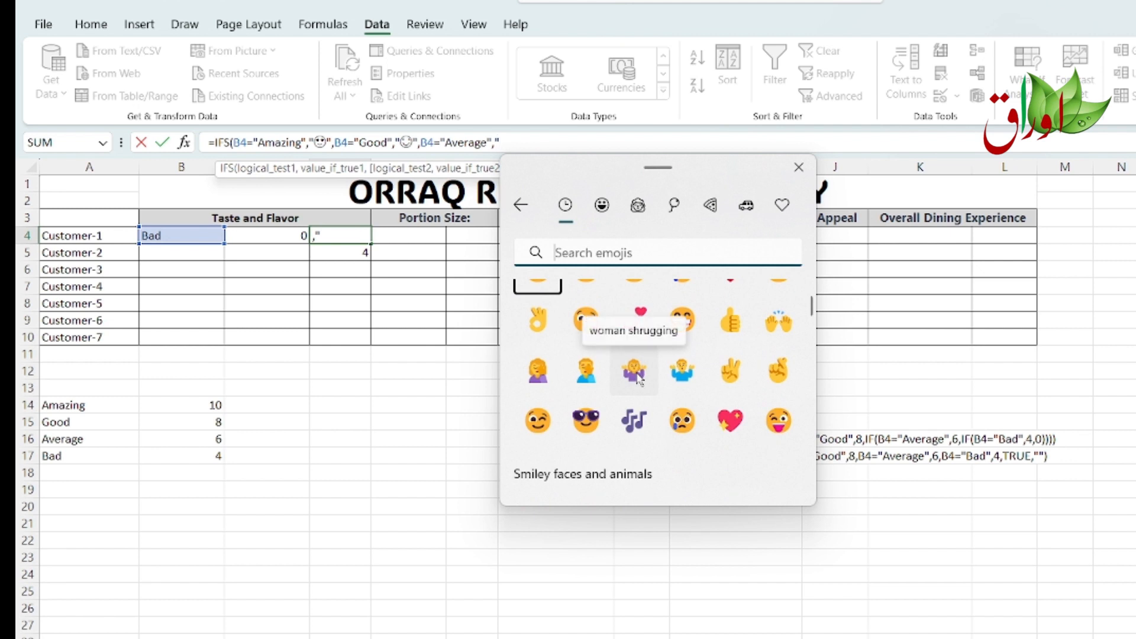
{"action": "left_click", "coordinate": [638, 378]}
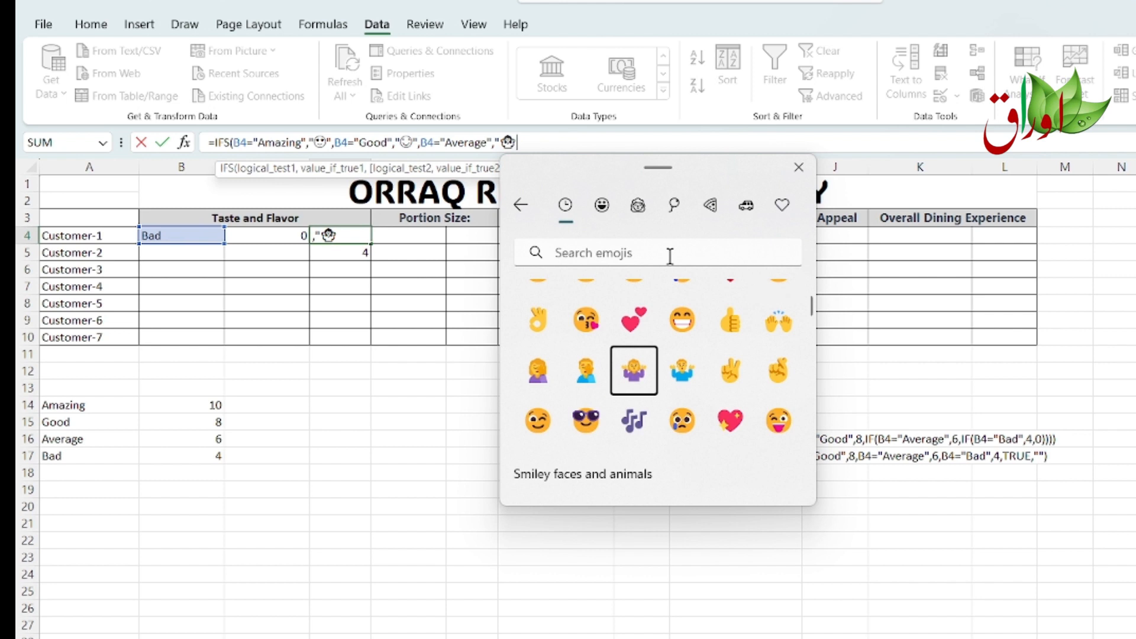
{"action": "left_click", "coordinate": [799, 167]}
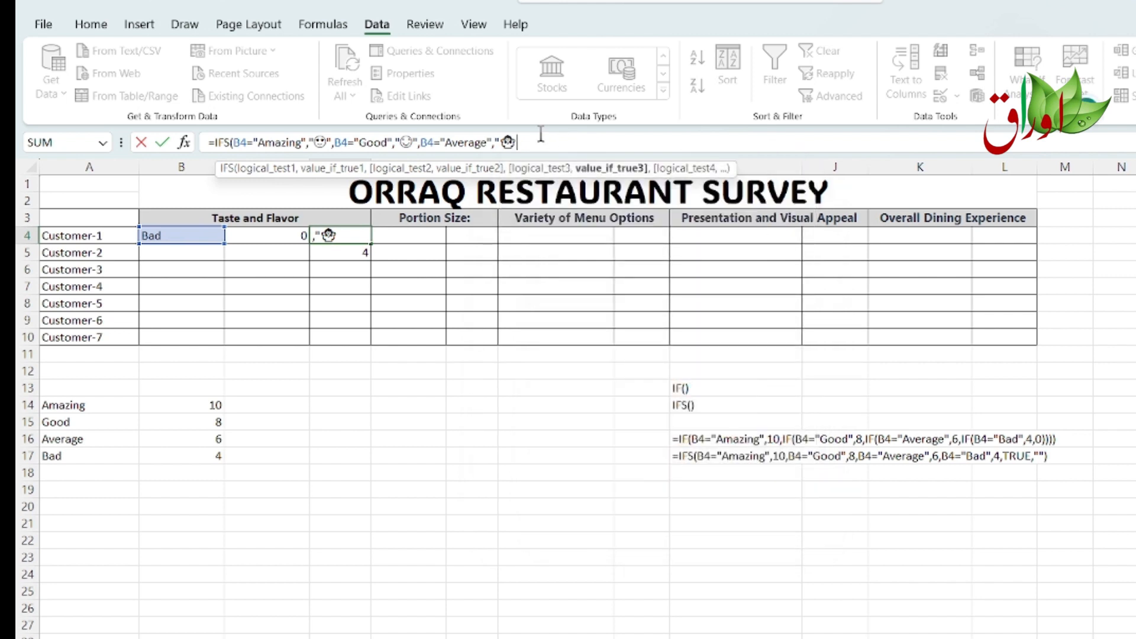
{"action": "type", "text": "\","}
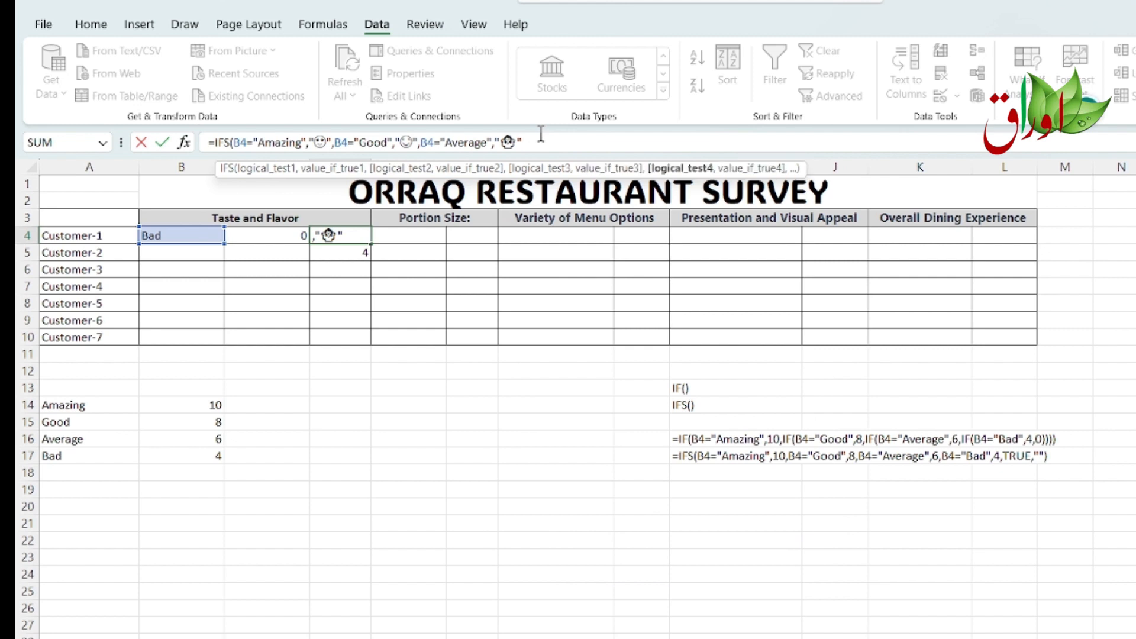
{"action": "type", "text": "B"}
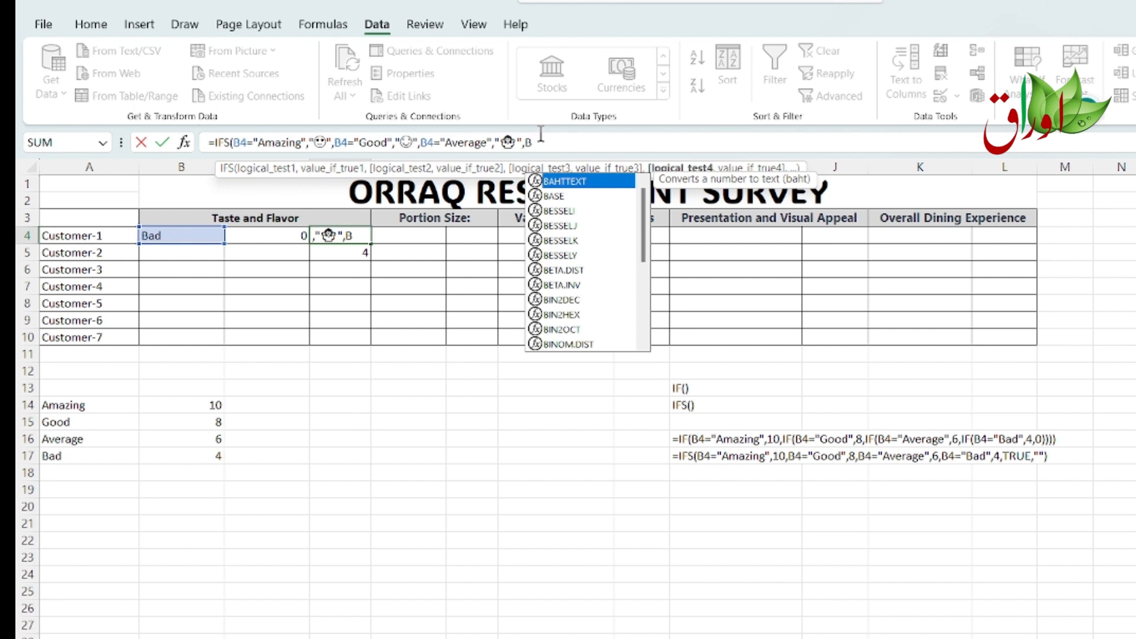
{"action": "type", "text": "4"}
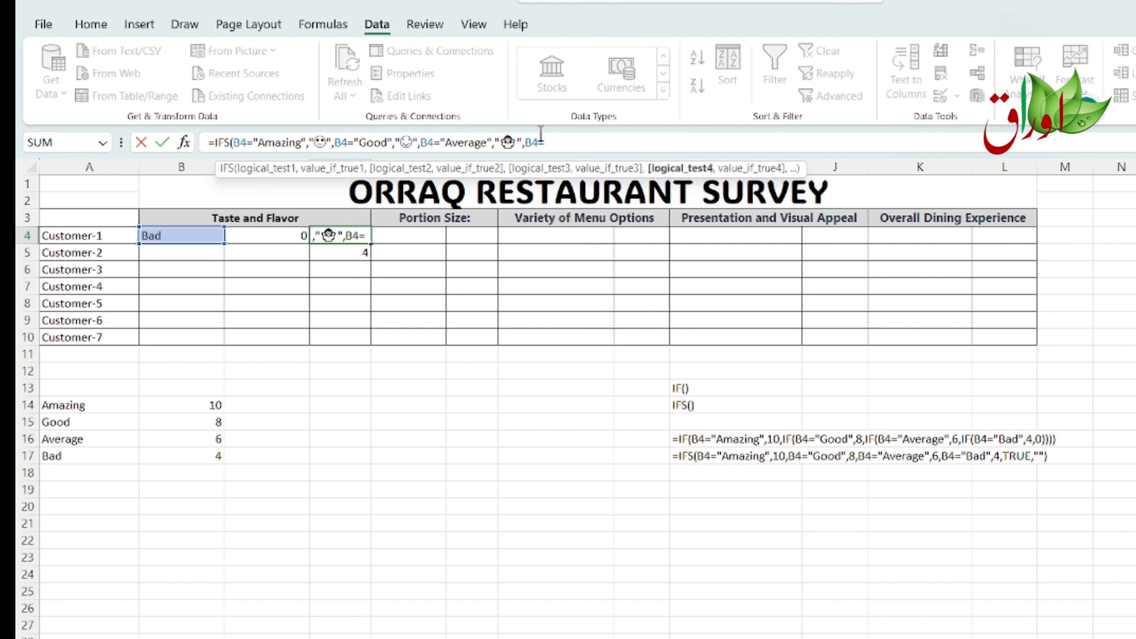
{"action": "type", "text": "=\"Bad\","}
Step: Add the condition B4="Bad" returning a quoted sad-face emoji, close the IFS formula and enter it
{"action": "key", "text": "super+period"}
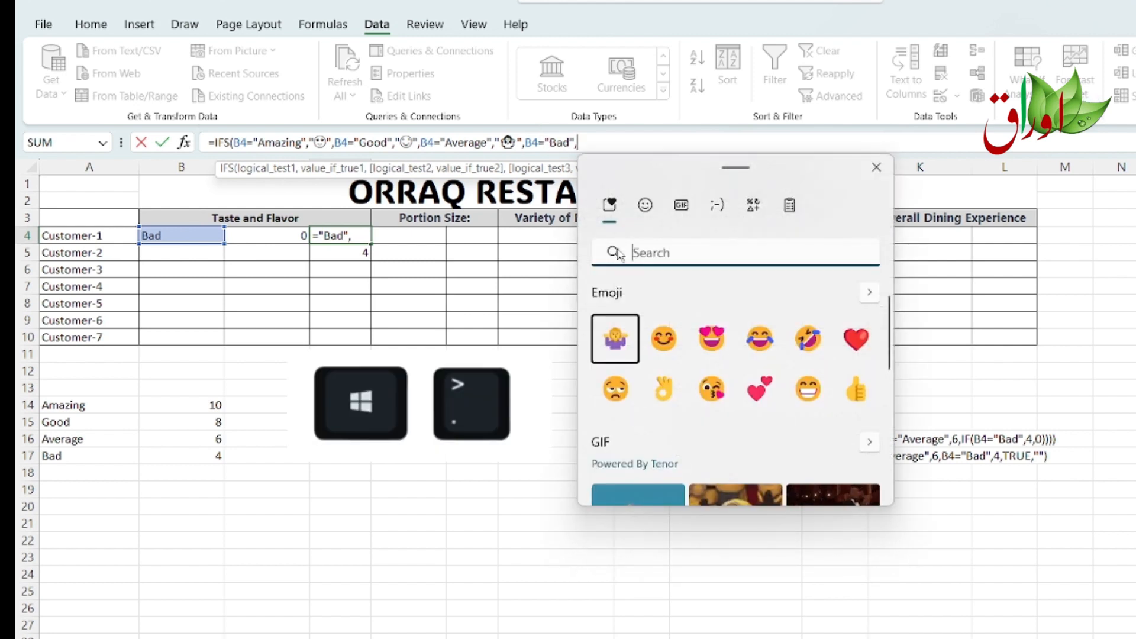
{"action": "left_click", "coordinate": [644, 204]}
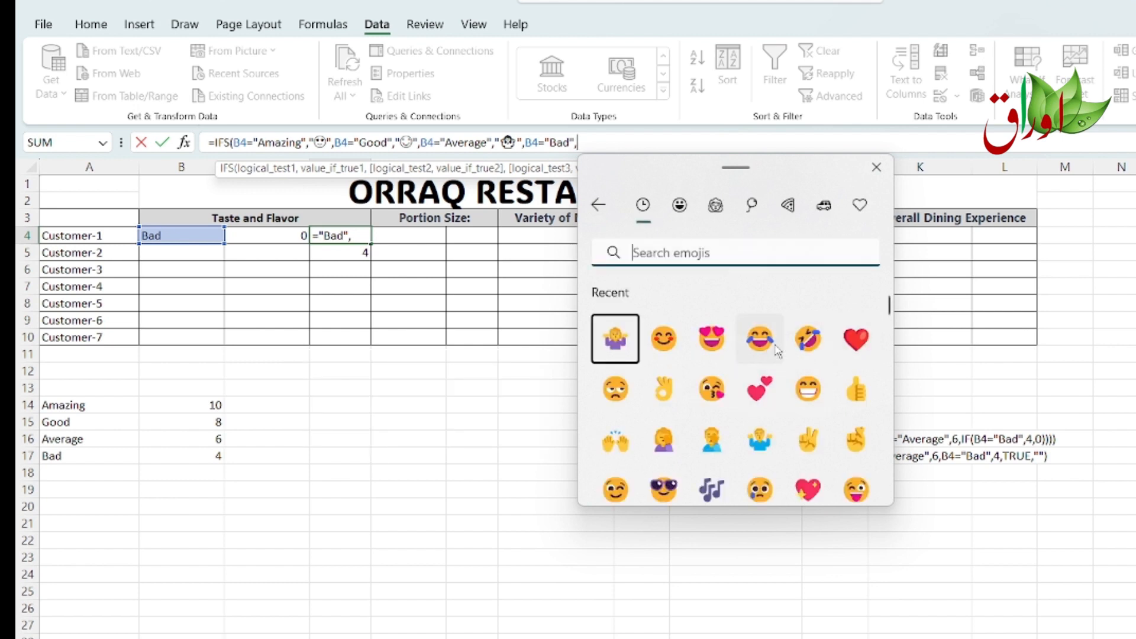
{"action": "left_click", "coordinate": [615, 391]}
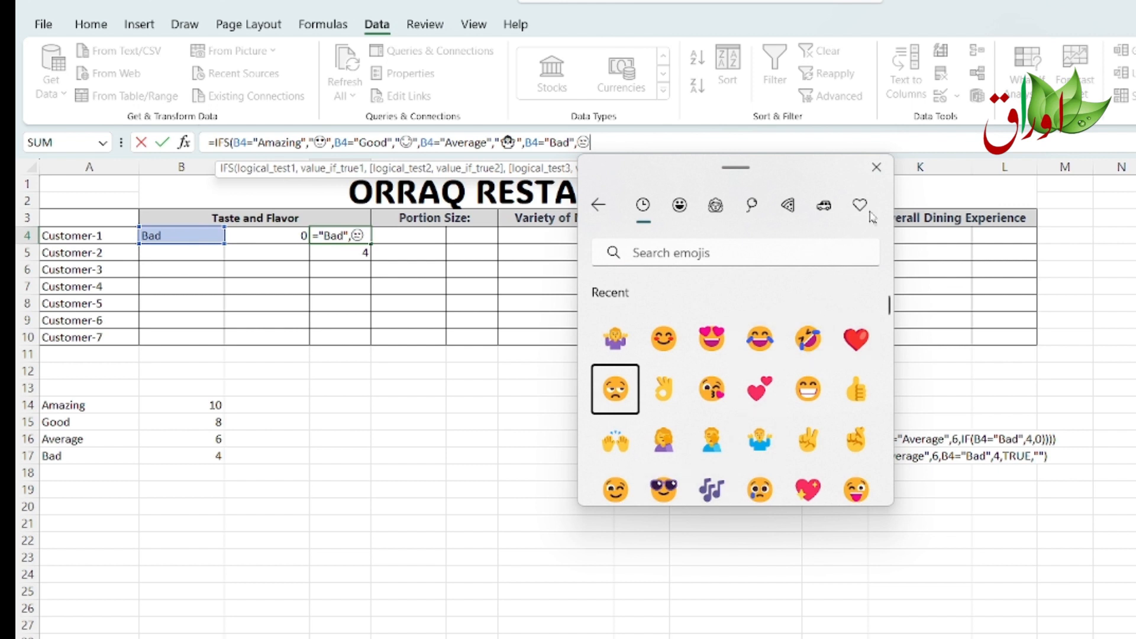
{"action": "left_click", "coordinate": [877, 168]}
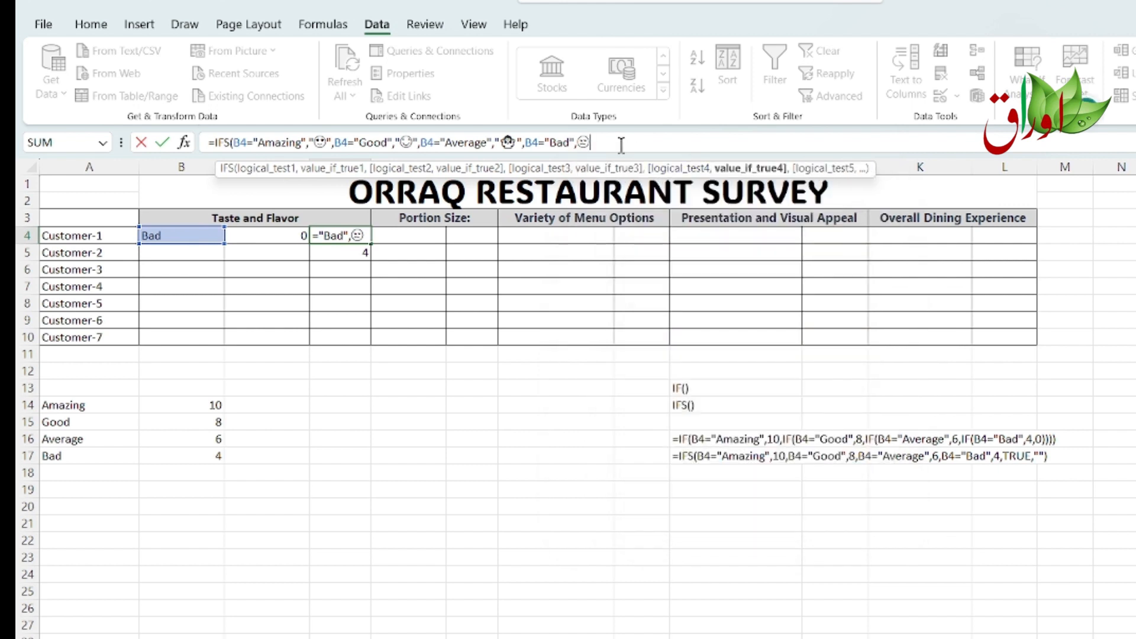
{"action": "key", "text": "Left"}
{"action": "type", "text": "\""}
{"action": "key", "text": "Right"}
{"action": "type", "text": "\""}
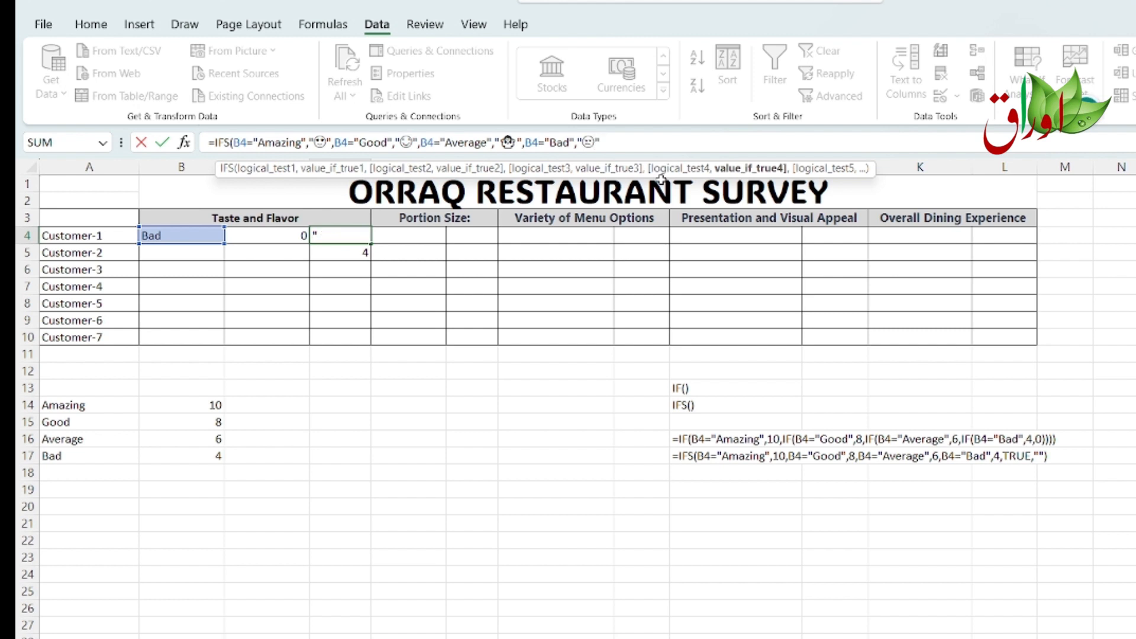
{"action": "type", "text": ")"}
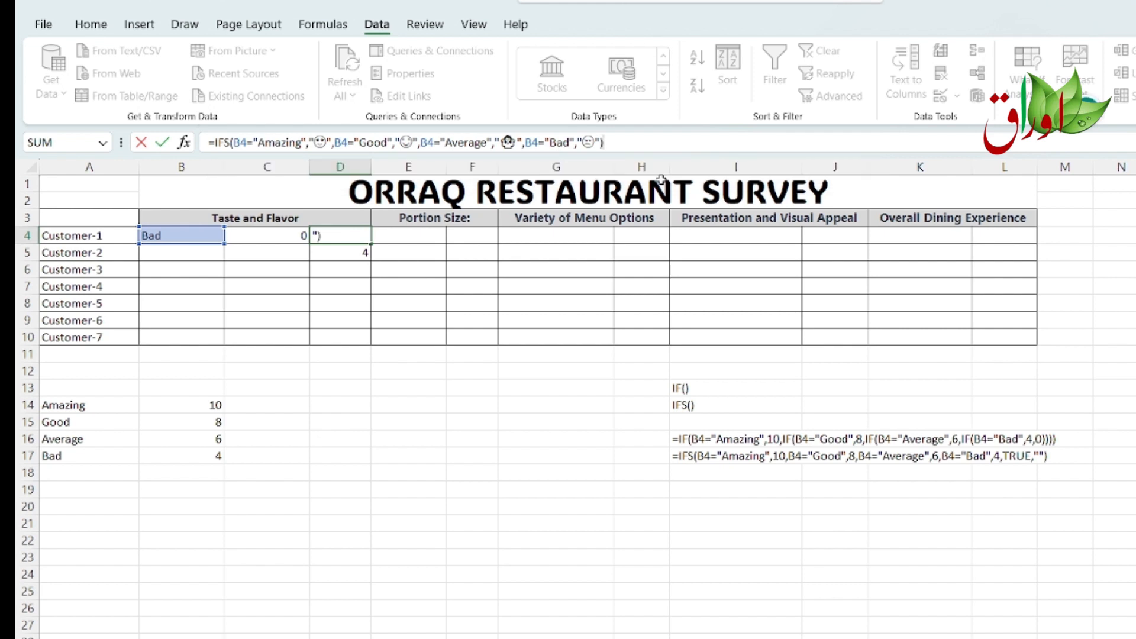
{"action": "key", "text": "Return"}
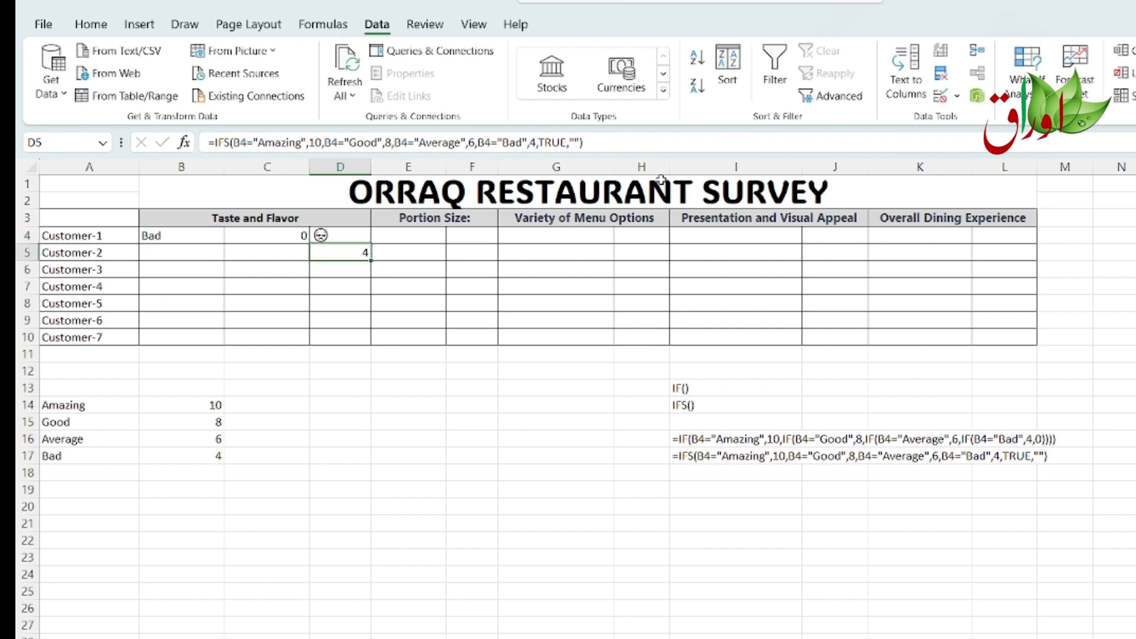
Step: Test the emoji formula by changing Customer-1's Taste and Flavor rating in B4 to Good, then Amazing
{"action": "left_click", "coordinate": [194, 239]}
{"action": "left_click", "coordinate": [269, 238]}
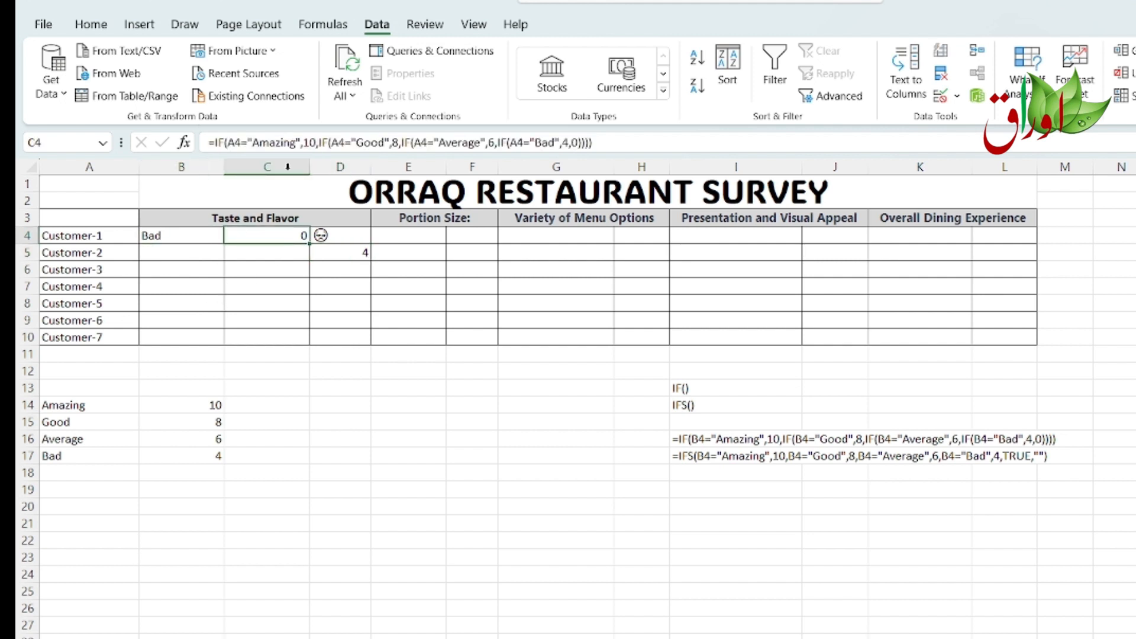
{"action": "left_click", "coordinate": [166, 236]}
{"action": "left_click", "coordinate": [231, 237]}
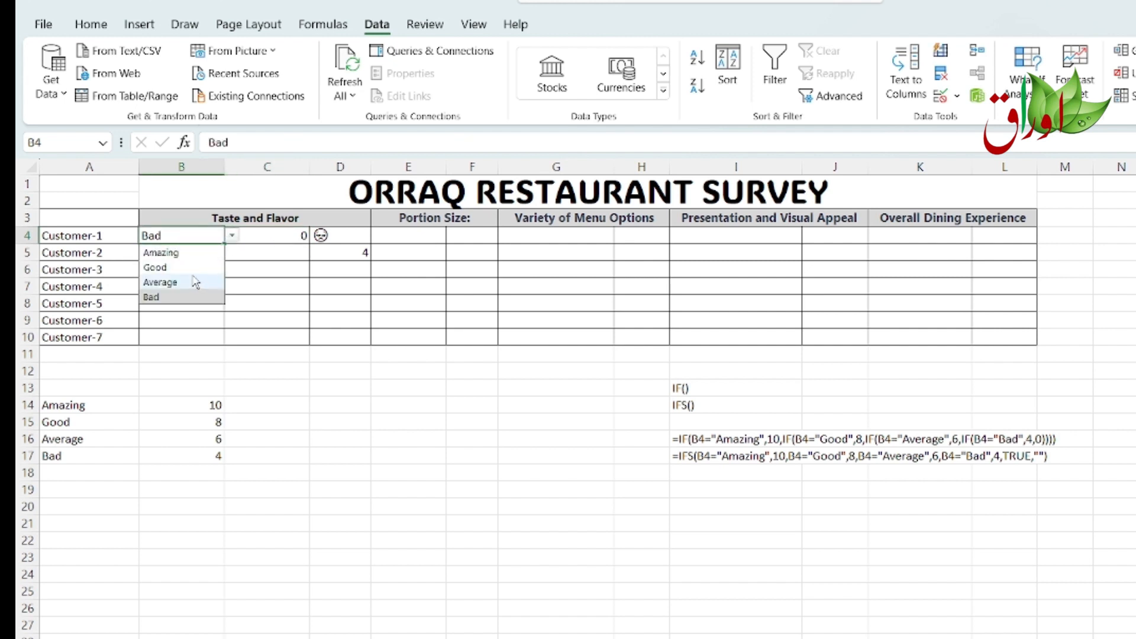
{"action": "left_click", "coordinate": [194, 267]}
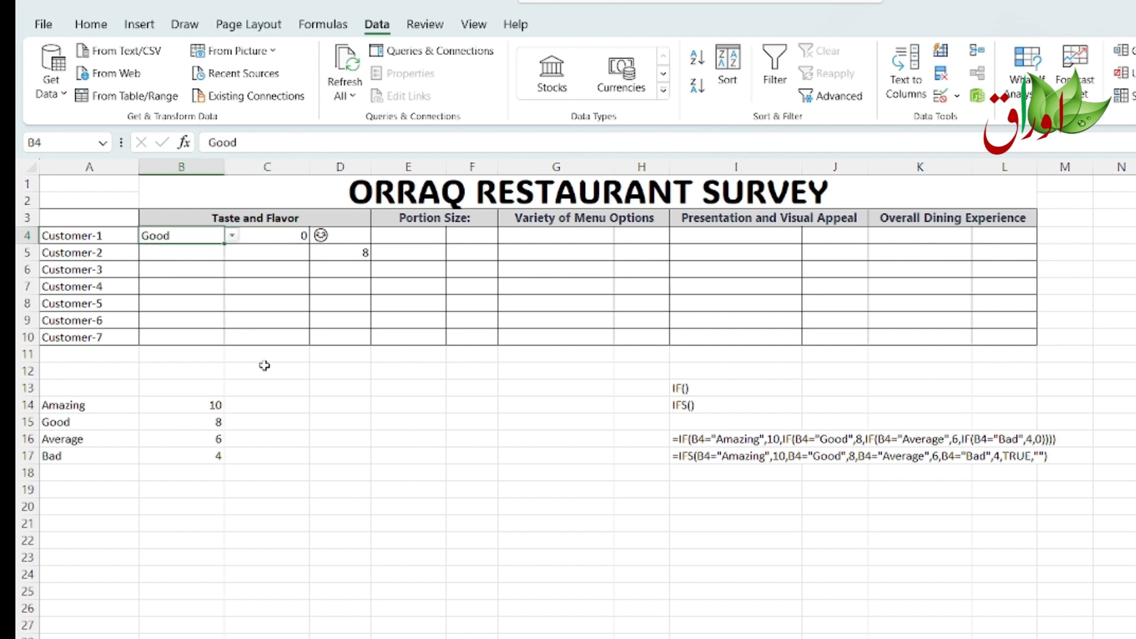
{"action": "left_click", "coordinate": [343, 235]}
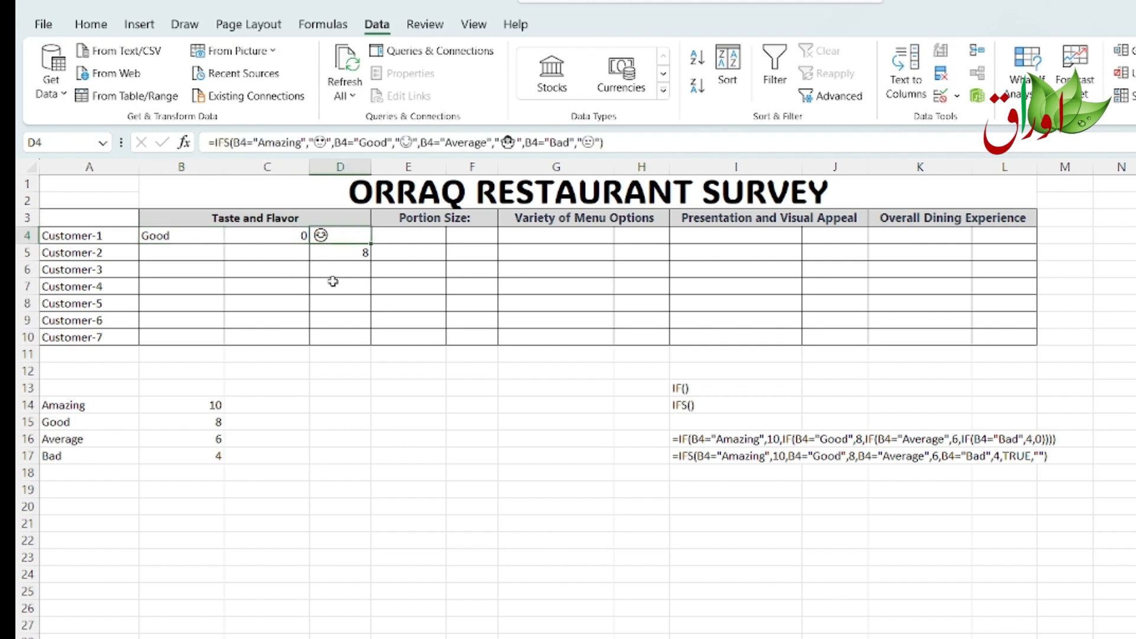
{"action": "left_click", "coordinate": [202, 235]}
{"action": "left_click", "coordinate": [232, 236]}
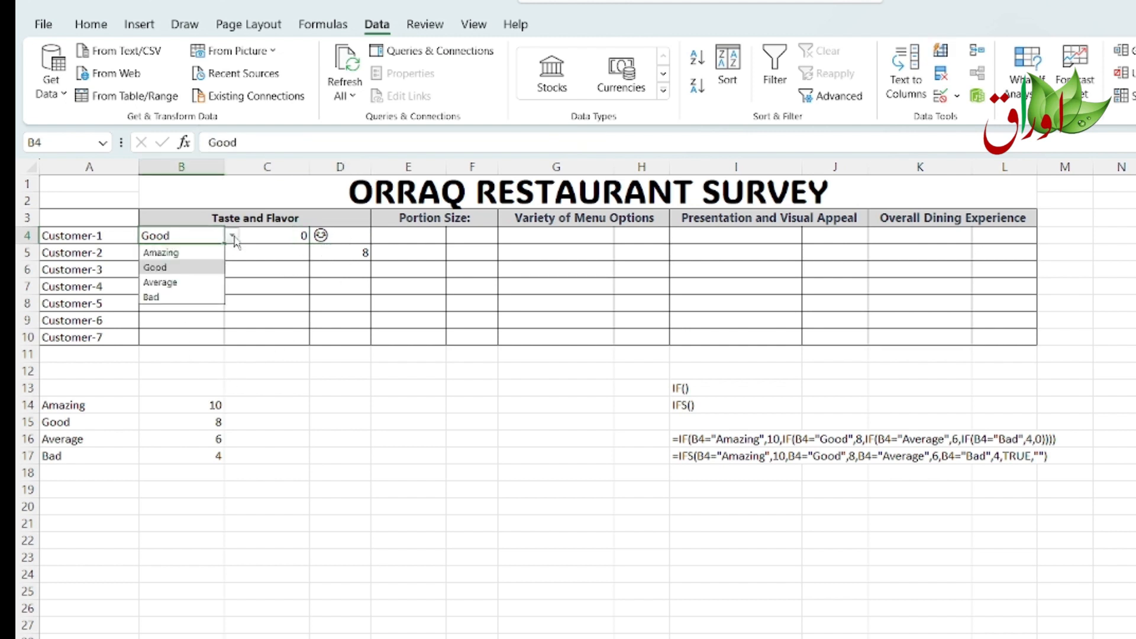
{"action": "left_click", "coordinate": [185, 252]}
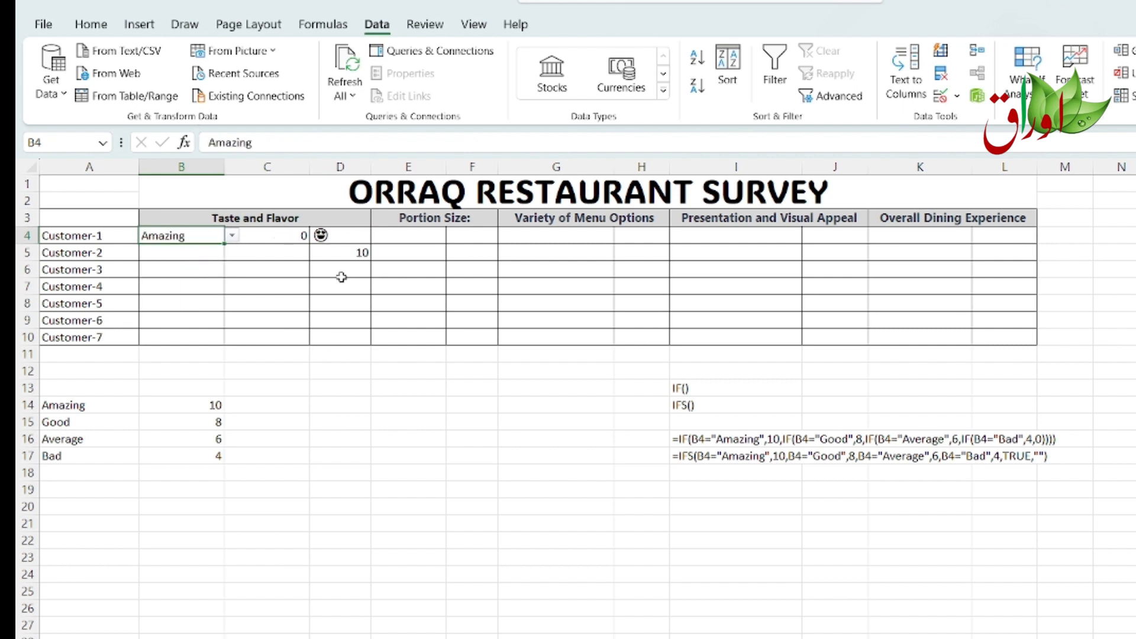
Step: Replace C4's nested IF formula with the IFS formula copied from I17, keeping it as a working formula
{"action": "left_click", "coordinate": [688, 516]}
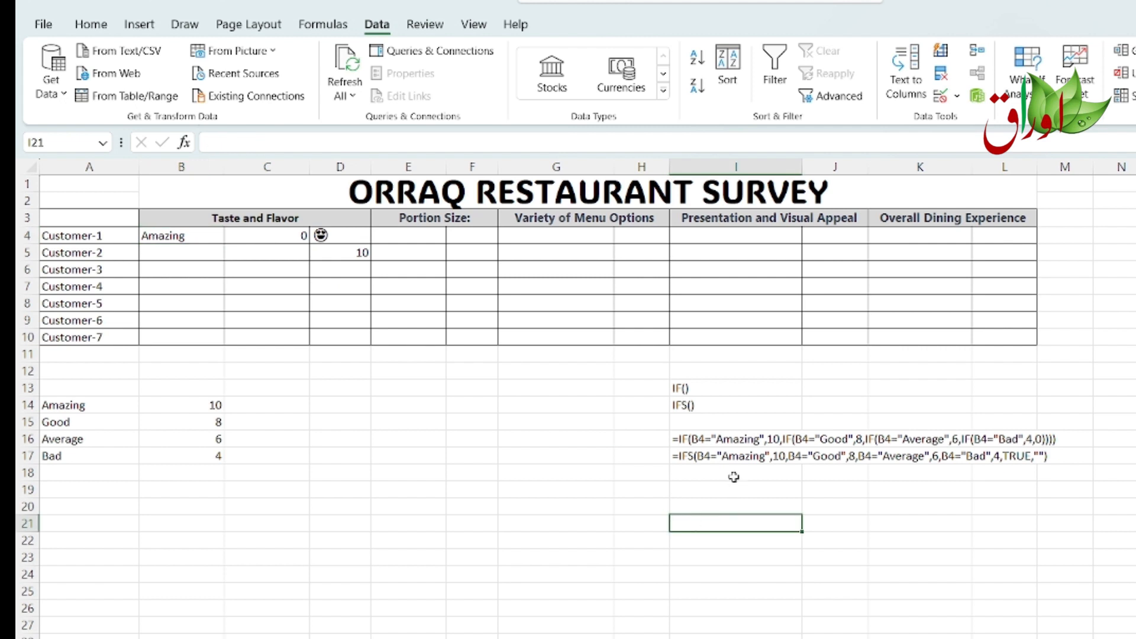
{"action": "left_click", "coordinate": [677, 457]}
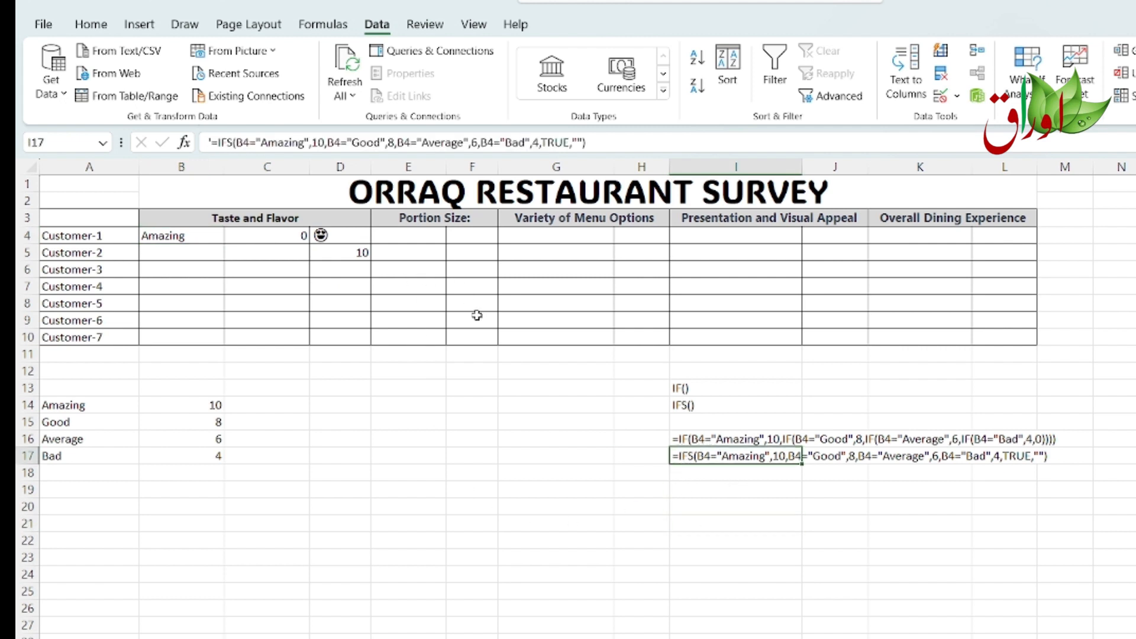
{"action": "key", "text": "ctrl+c"}
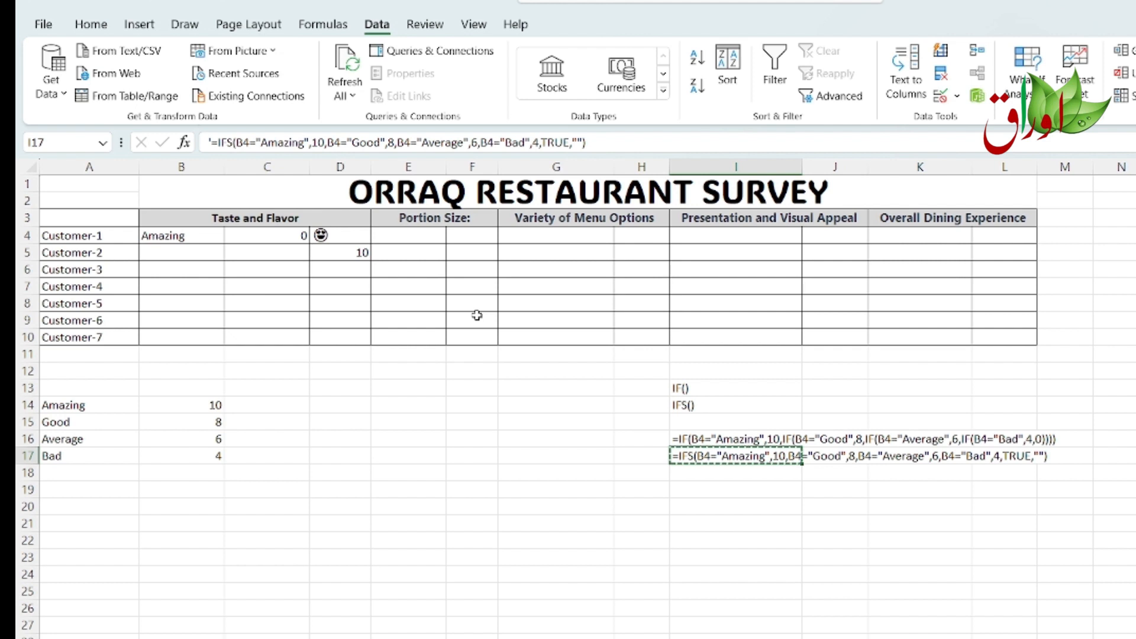
{"action": "left_click", "coordinate": [245, 237]}
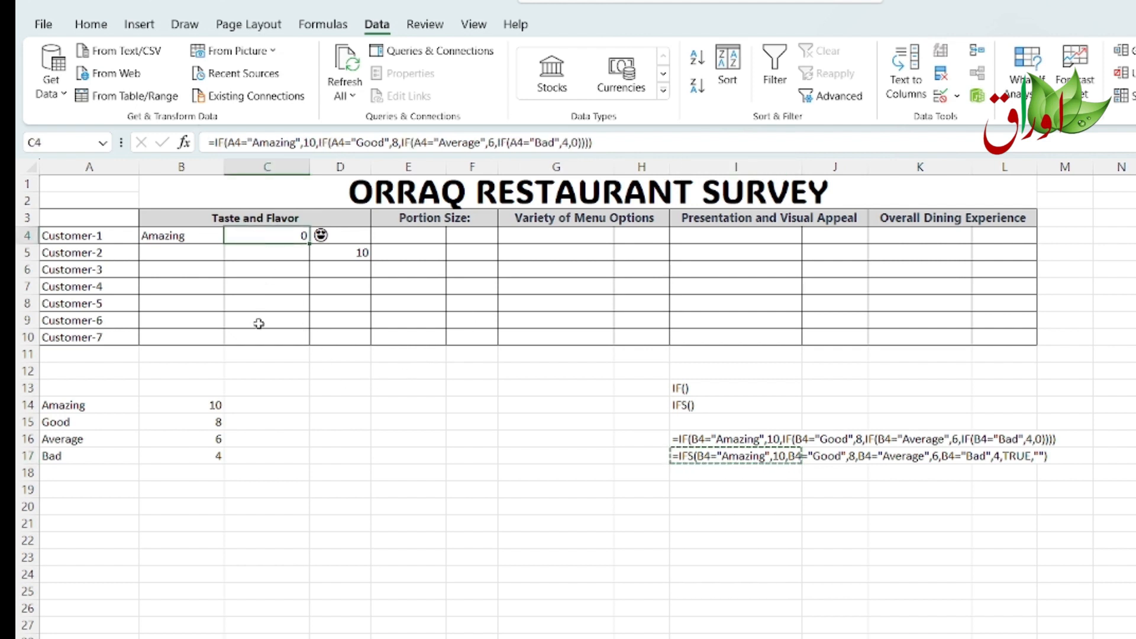
{"action": "key", "text": "ctrl+v"}
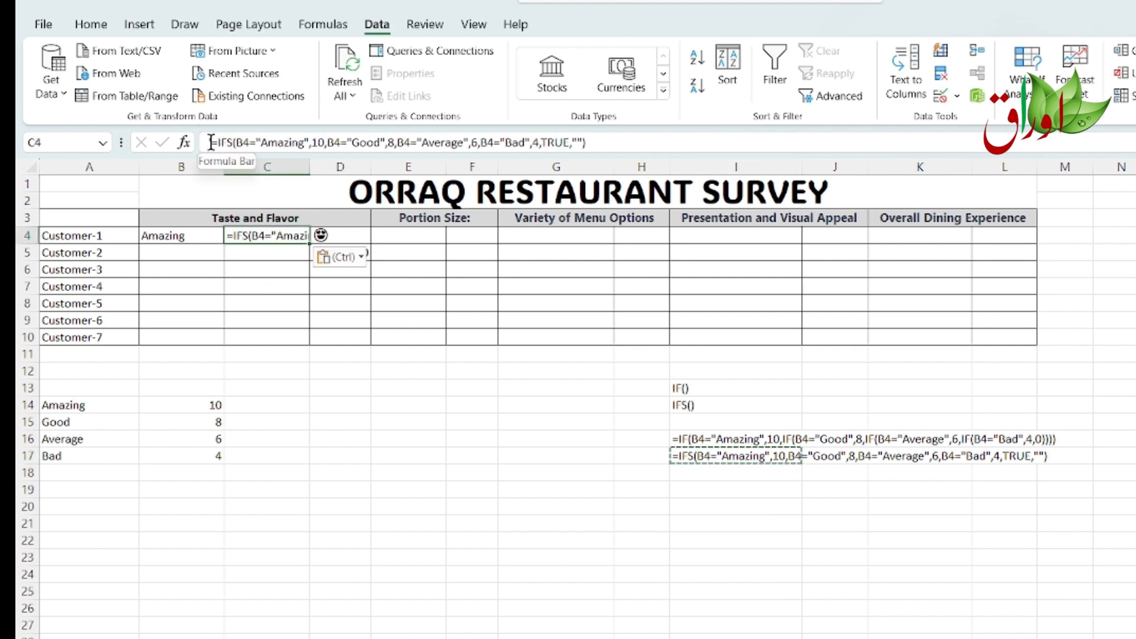
{"action": "left_click", "coordinate": [209, 142]}
{"action": "type", "text": "'"}
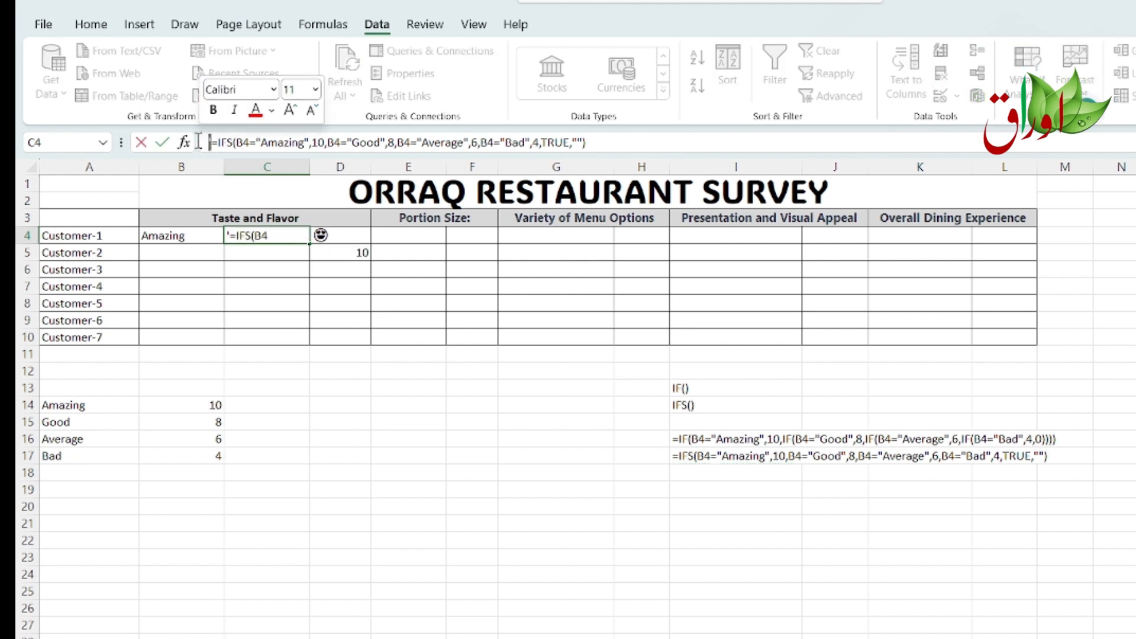
{"action": "key", "text": "BackSpace"}
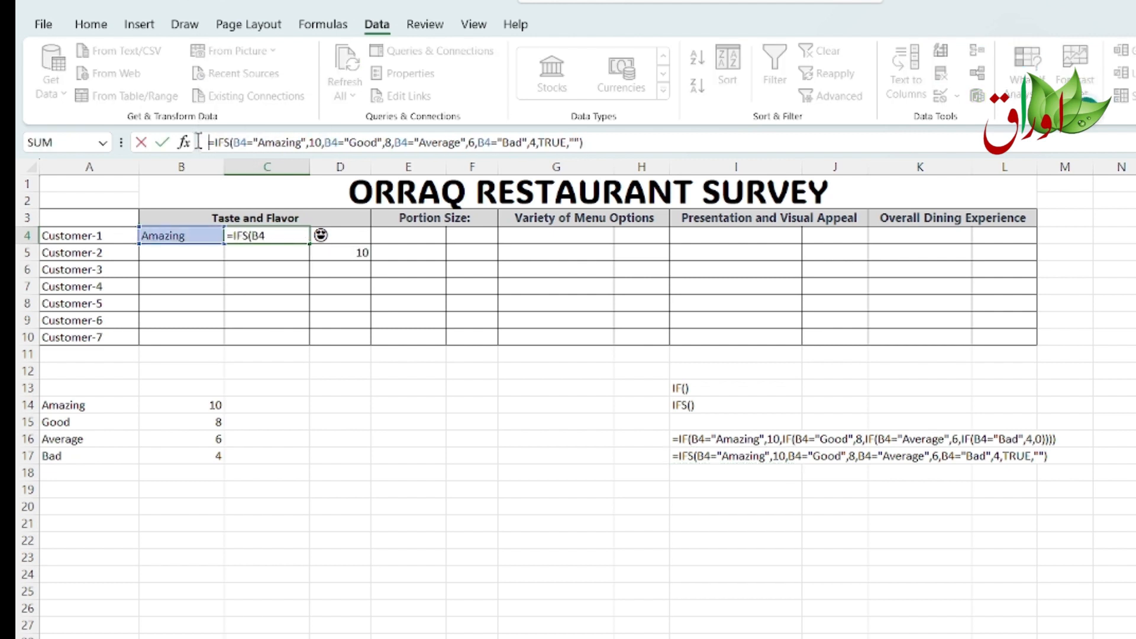
{"action": "key", "text": "Return"}
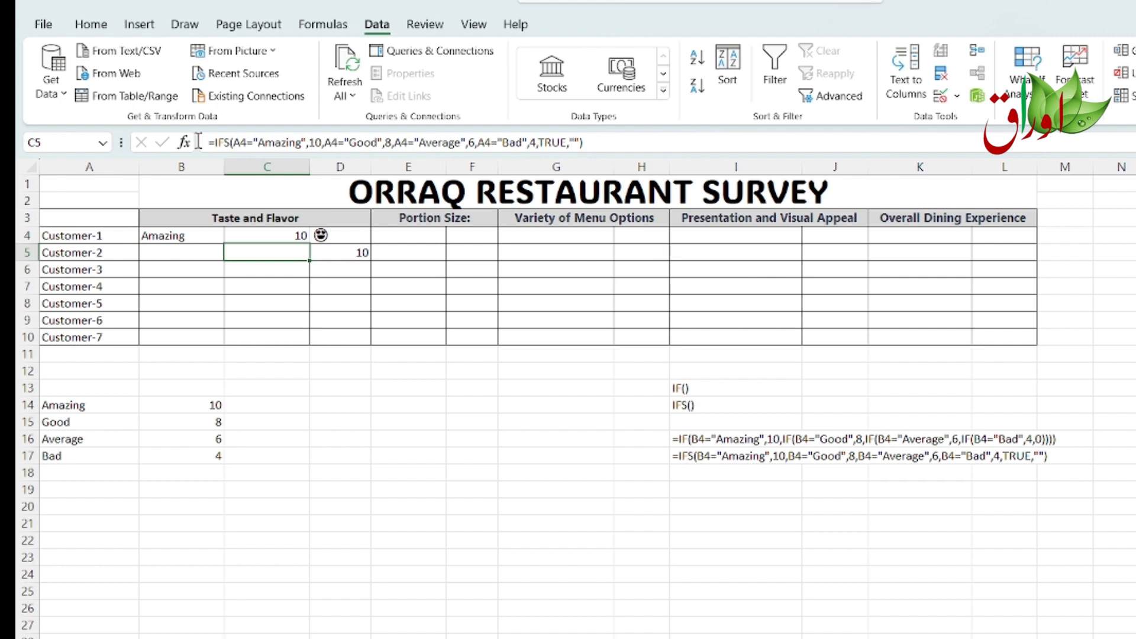
Step: Copy the score and emoji formulas from C4:D4 down to rows 5 through 10
{"action": "left_click_drag", "start_coordinate": [247, 240], "coordinate": [293, 334]}
{"action": "key", "text": "ctrl+c"}
{"action": "left_click", "coordinate": [383, 254]}
{"action": "left_click", "coordinate": [268, 252]}
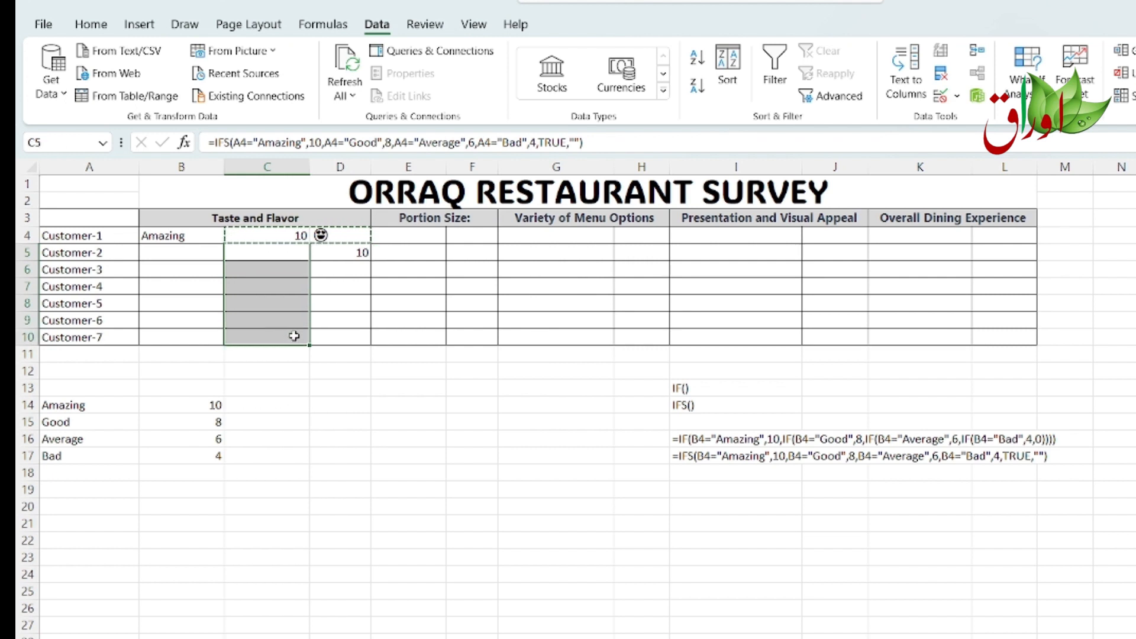
{"action": "key", "text": "ctrl+v"}
{"action": "left_click", "coordinate": [322, 388]}
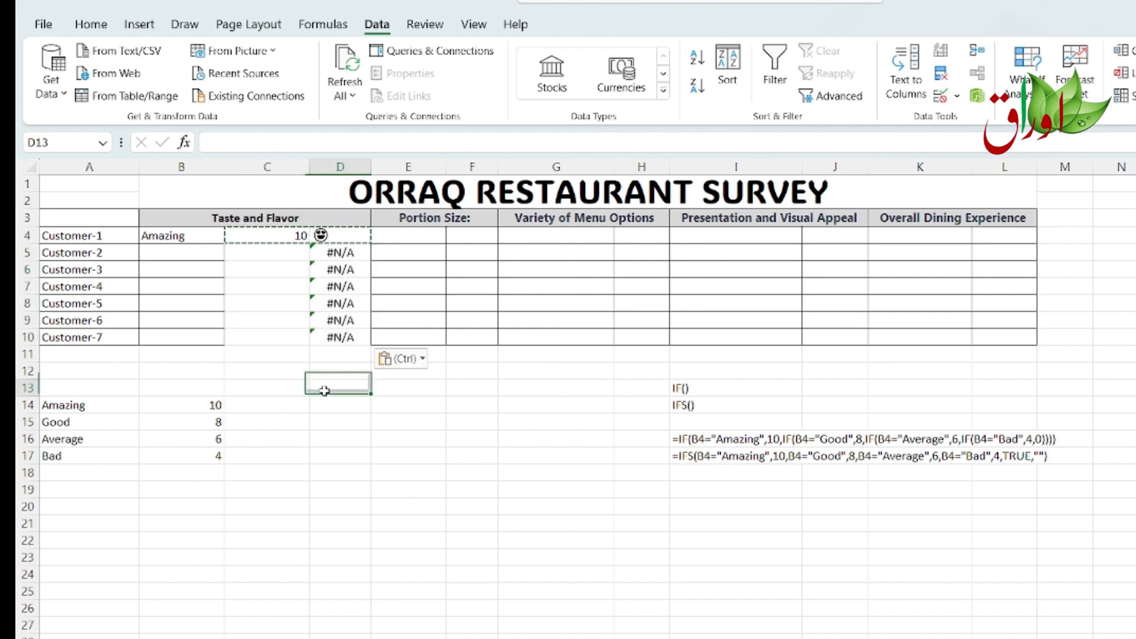
Step: Copy D4's emoji formula into D5:D10 and inspect the formula in D5
{"action": "left_click", "coordinate": [286, 235]}
{"action": "left_click", "coordinate": [327, 236]}
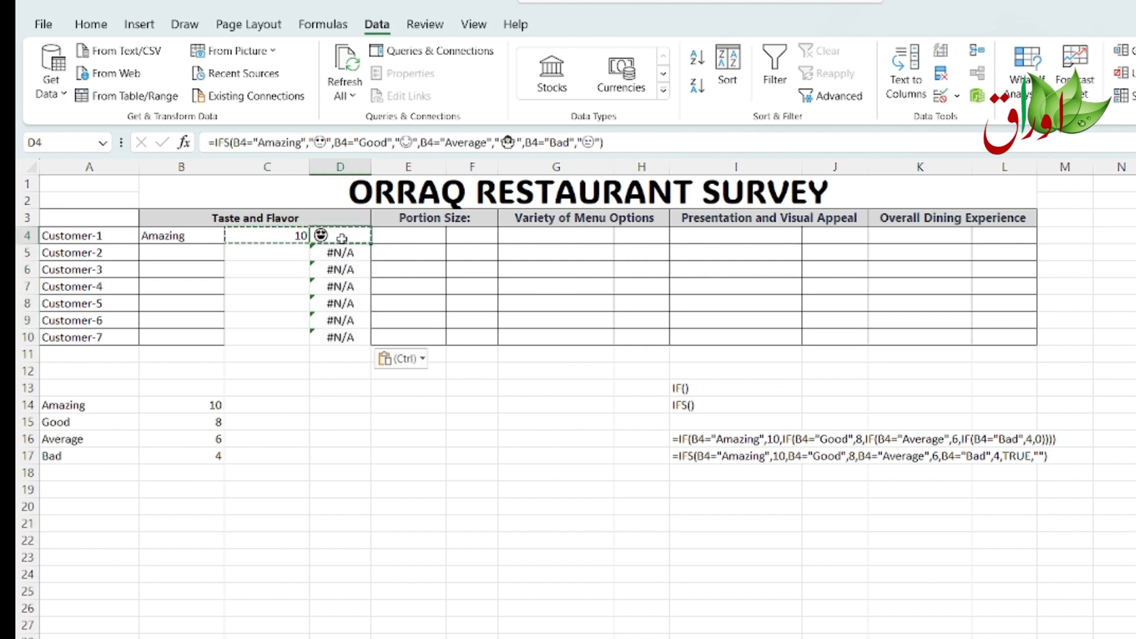
{"action": "key", "text": "ctrl+c"}
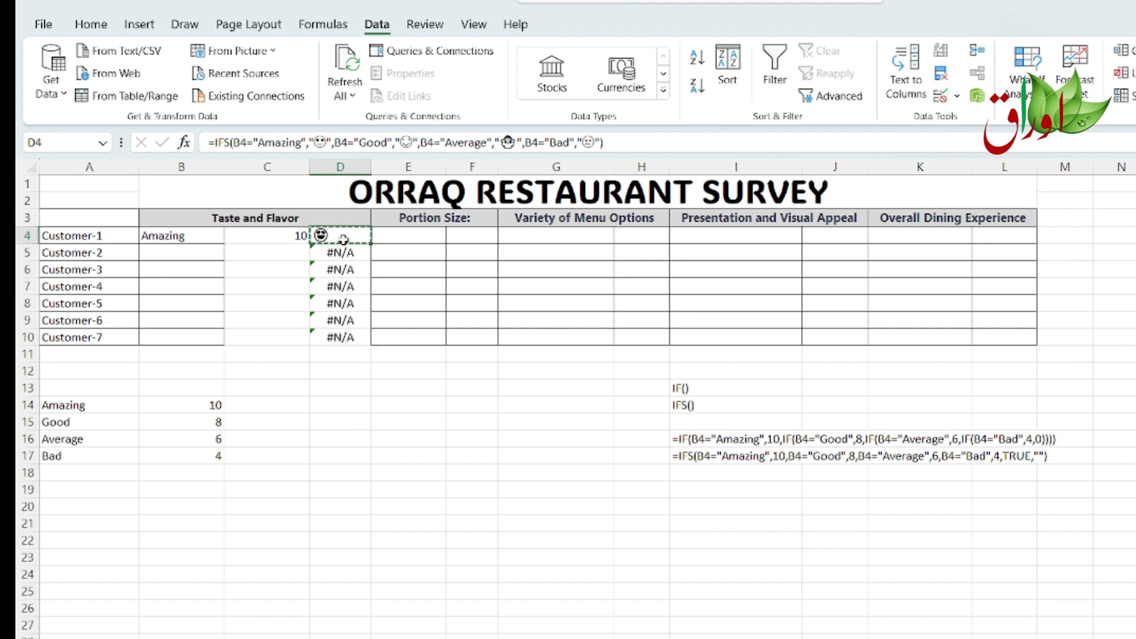
{"action": "left_click_drag", "start_coordinate": [340, 252], "coordinate": [340, 337]}
{"action": "key", "text": "ctrl+v"}
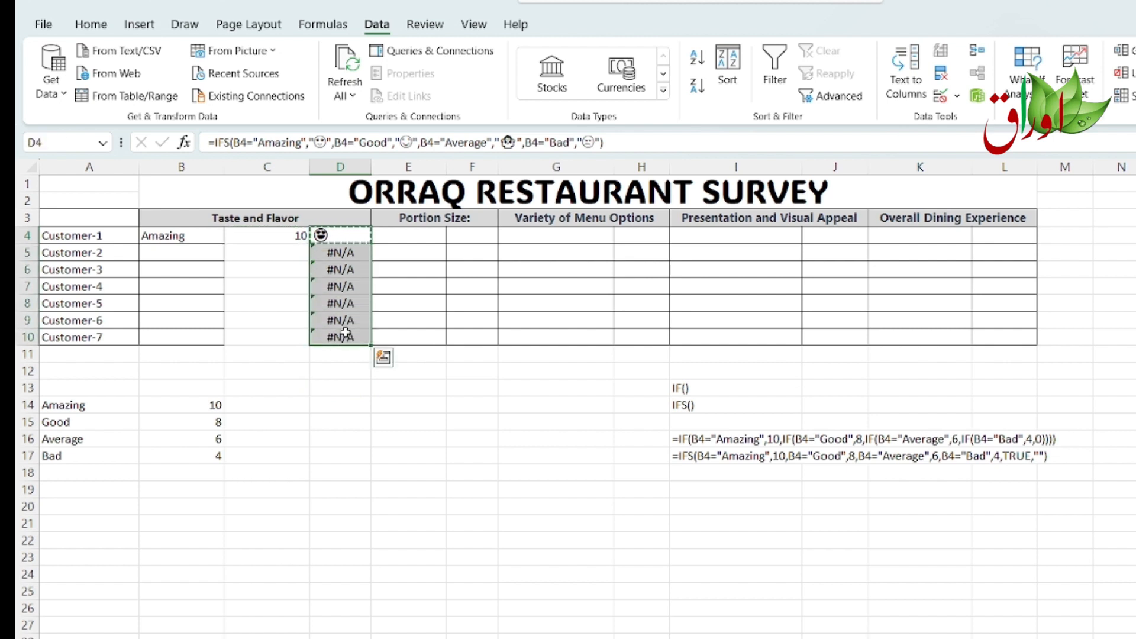
{"action": "left_click", "coordinate": [332, 253]}
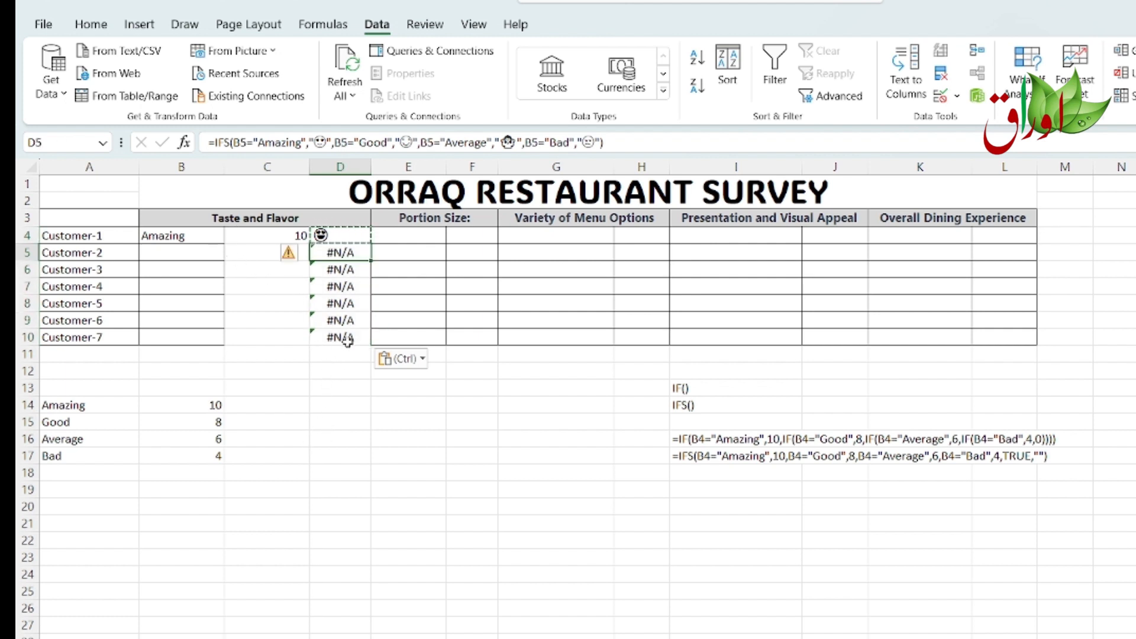
{"action": "left_click", "coordinate": [354, 237]}
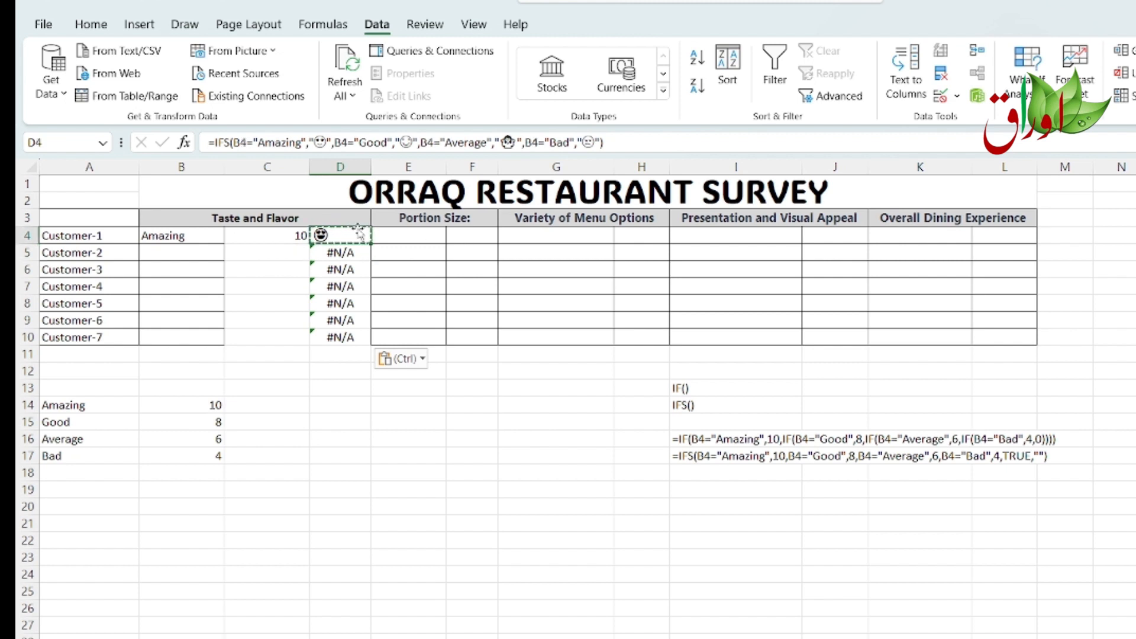
Step: Append a TRUE,"" fallback condition to the end of D4's emoji IFS formula and enter it
{"action": "left_click", "coordinate": [600, 143]}
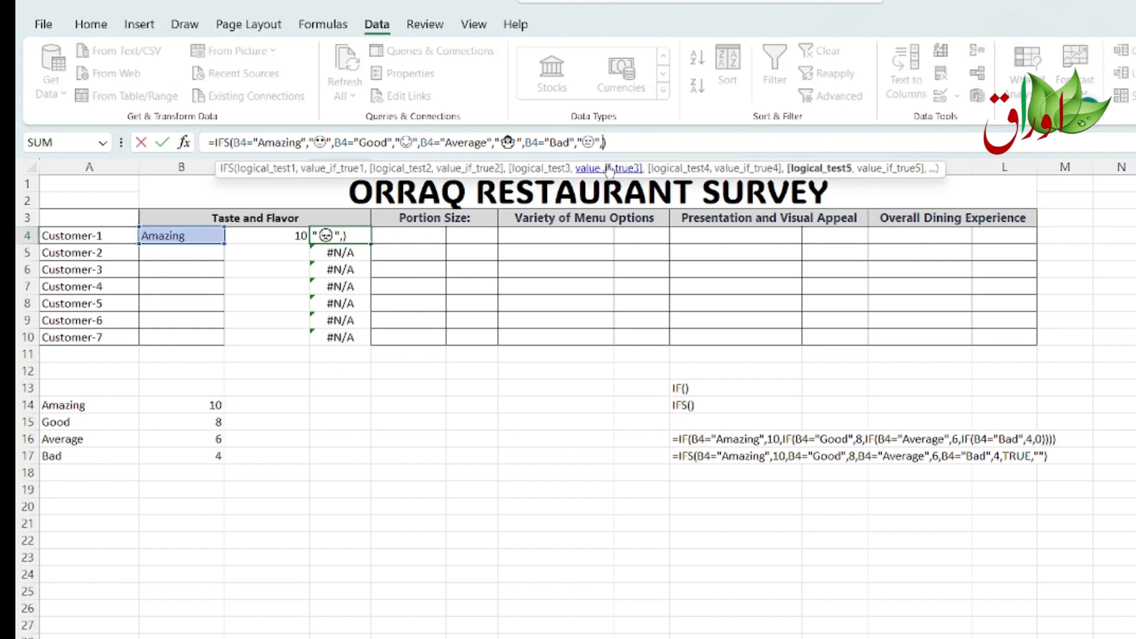
{"action": "type", "text": ",true"}
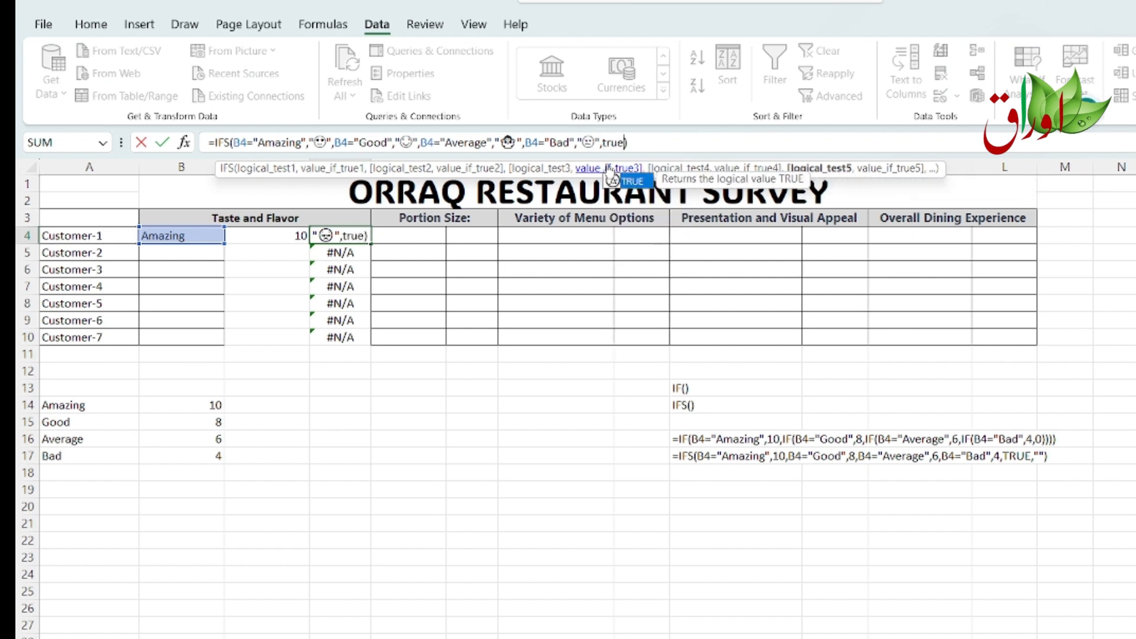
{"action": "type", "text": ","}
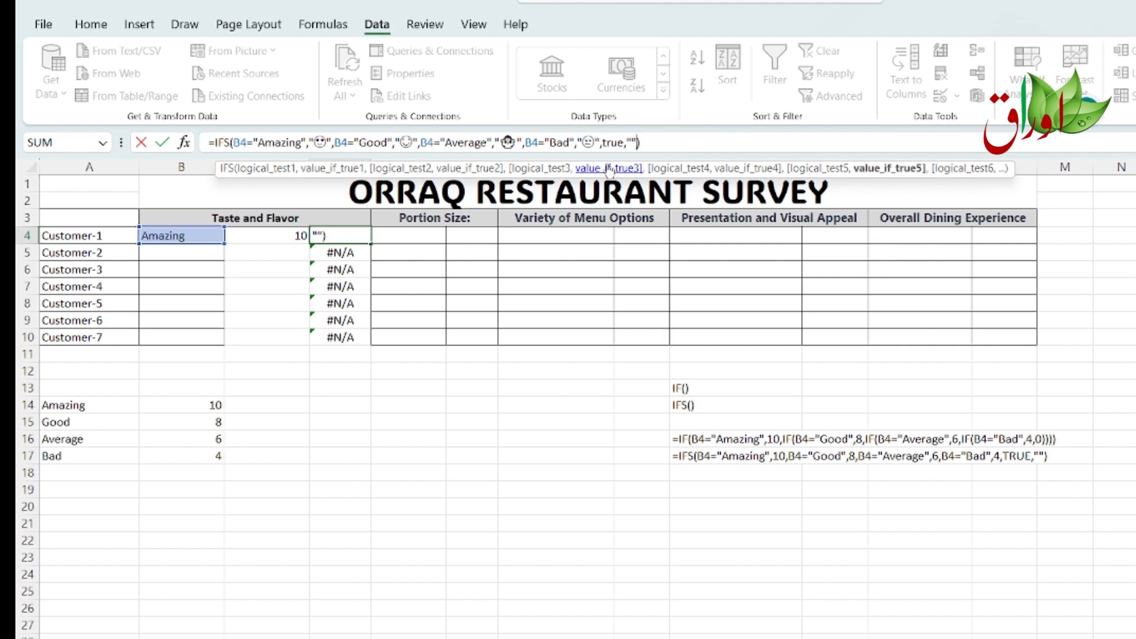
{"action": "type", "text": "\"\")"}
{"action": "key", "text": "Return"}
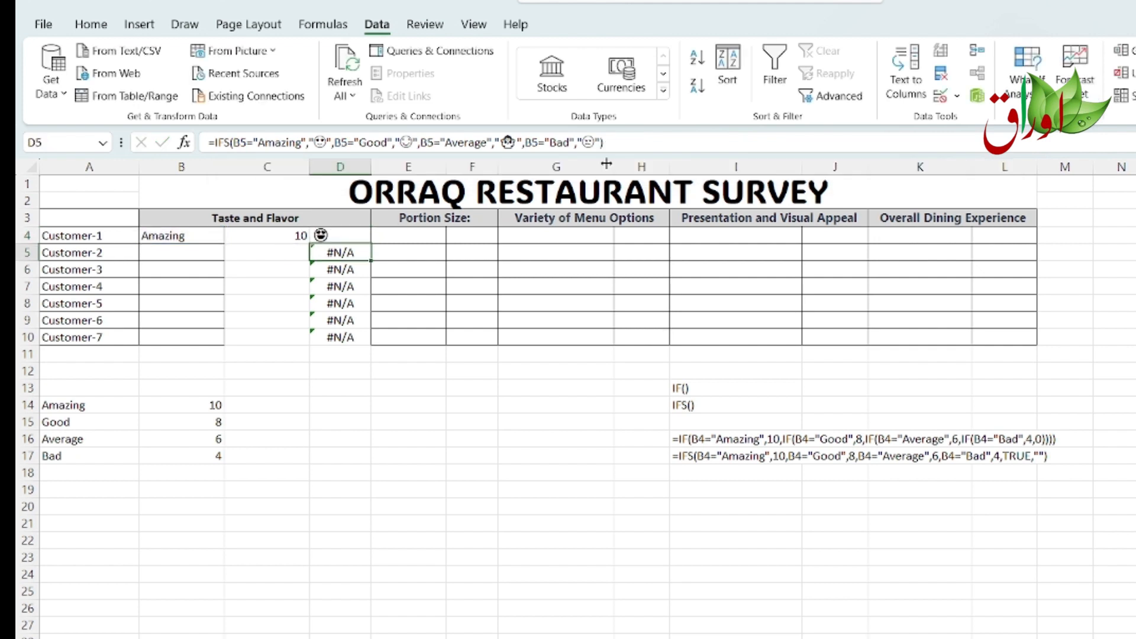
Step: Paste D4's updated emoji formula into D4:D10
{"action": "left_click", "coordinate": [355, 236]}
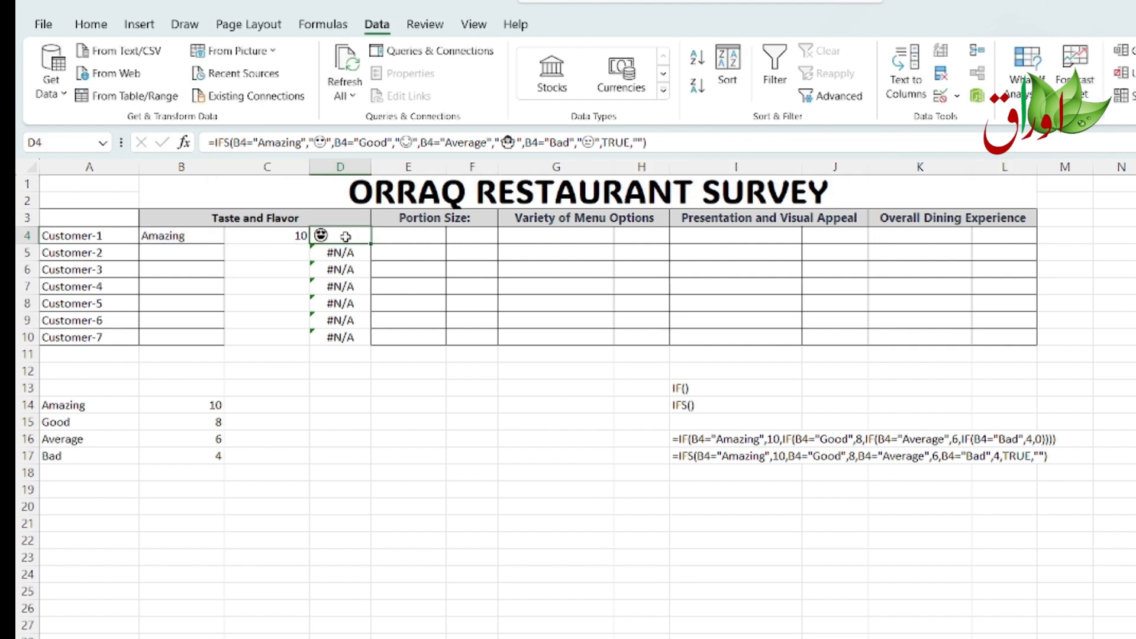
{"action": "left_click_drag", "start_coordinate": [345, 236], "coordinate": [355, 343]}
{"action": "key", "text": "ctrl+v"}
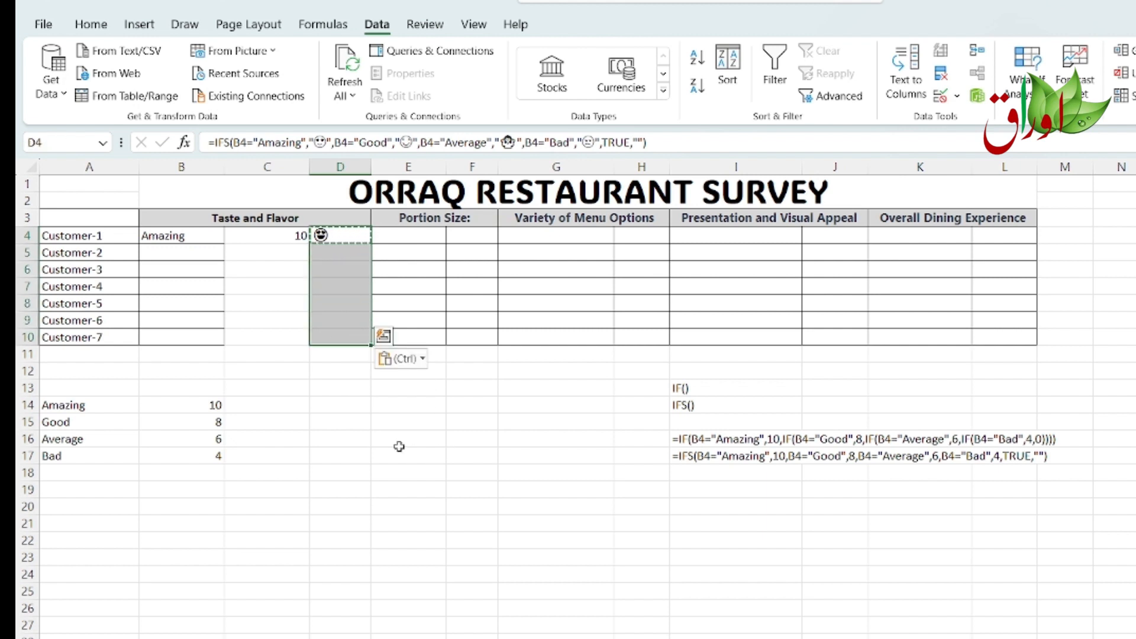
Step: Set Customer-2's Taste and Flavor rating in B5 to Good
{"action": "left_click", "coordinate": [286, 233]}
{"action": "left_click", "coordinate": [190, 253]}
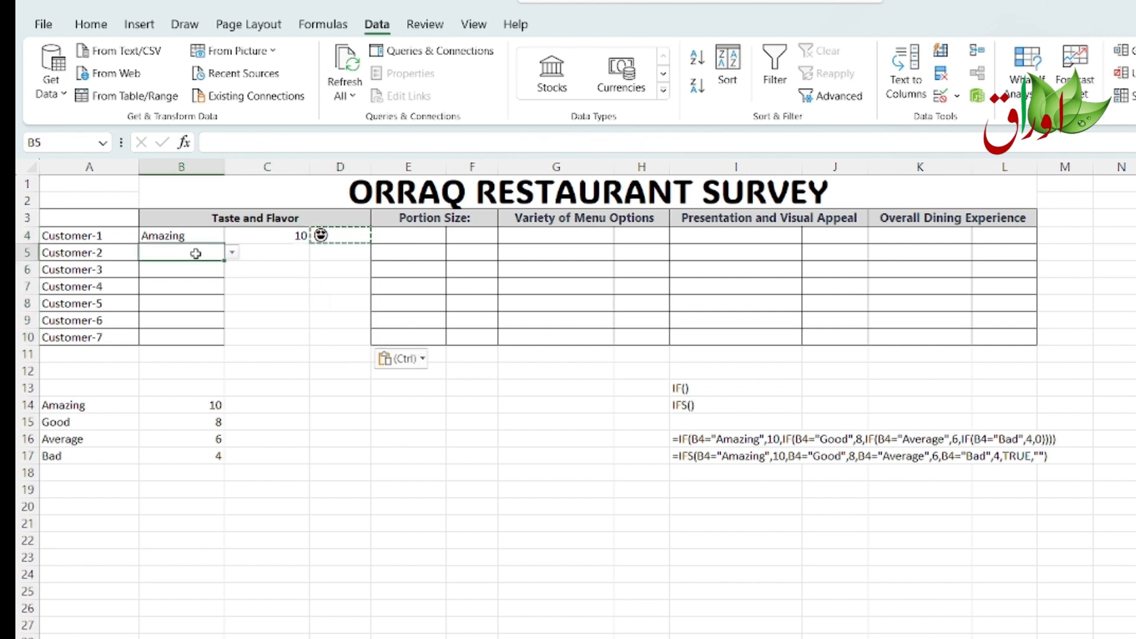
{"action": "left_click", "coordinate": [232, 255]}
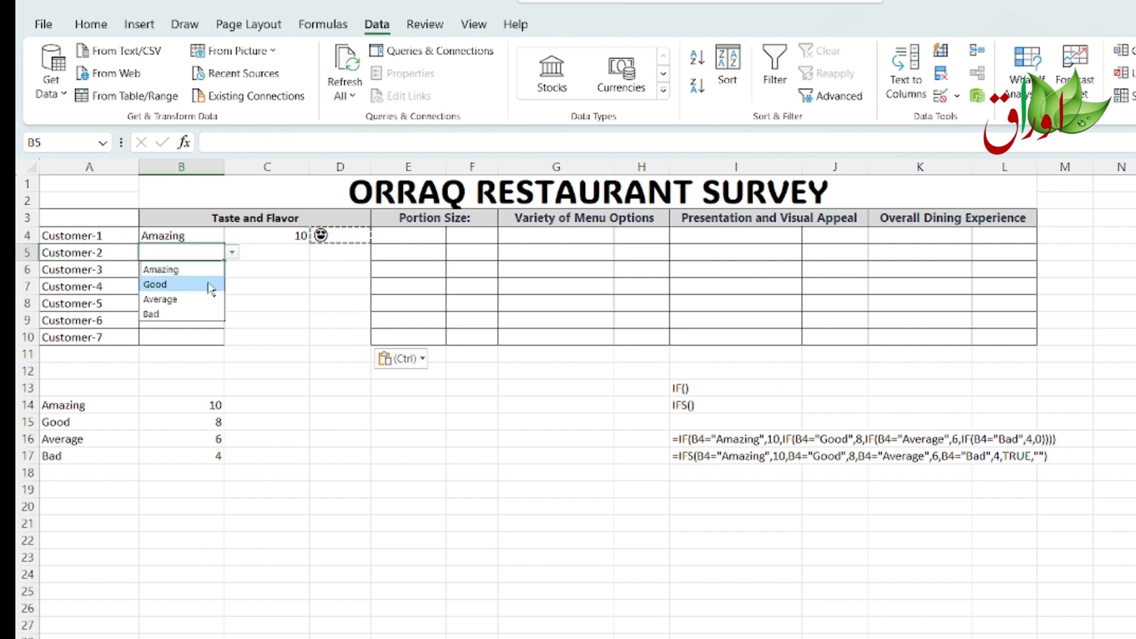
{"action": "left_click", "coordinate": [204, 282]}
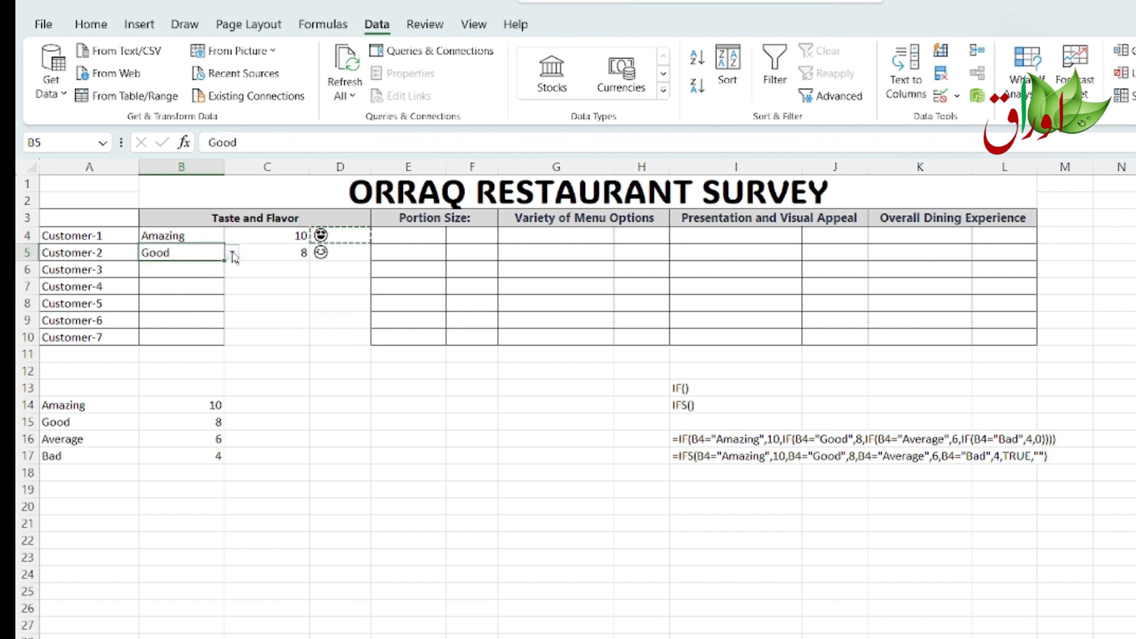
Step: Test Customer-3's rating in B6 by choosing Average, then Bad, then Average again
{"action": "left_click", "coordinate": [212, 267]}
{"action": "left_click", "coordinate": [231, 271]}
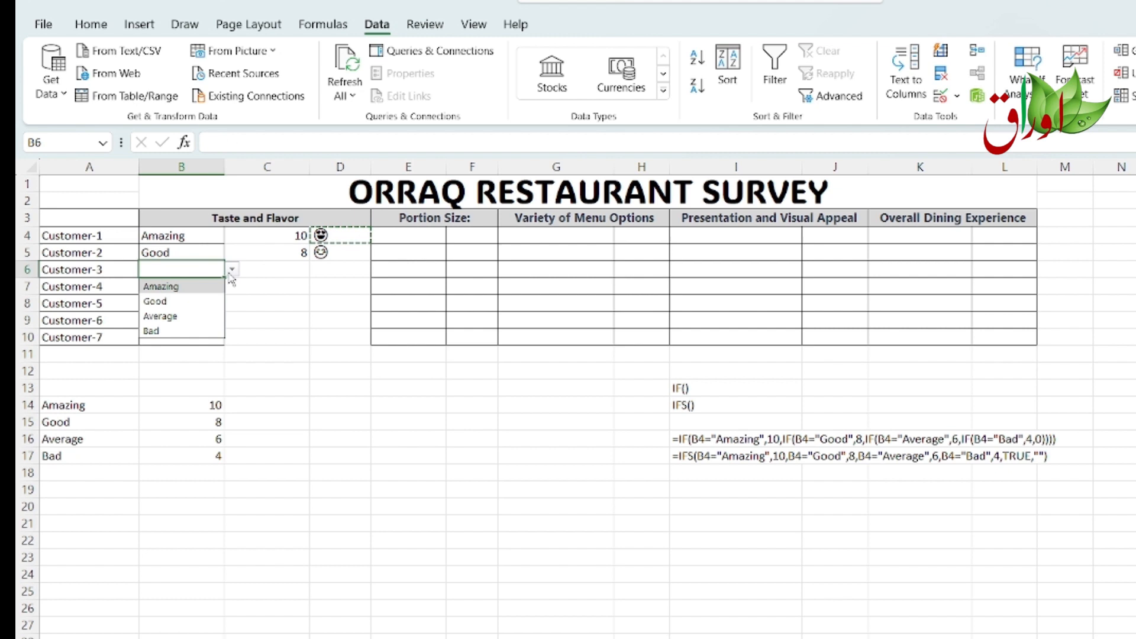
{"action": "left_click", "coordinate": [179, 317]}
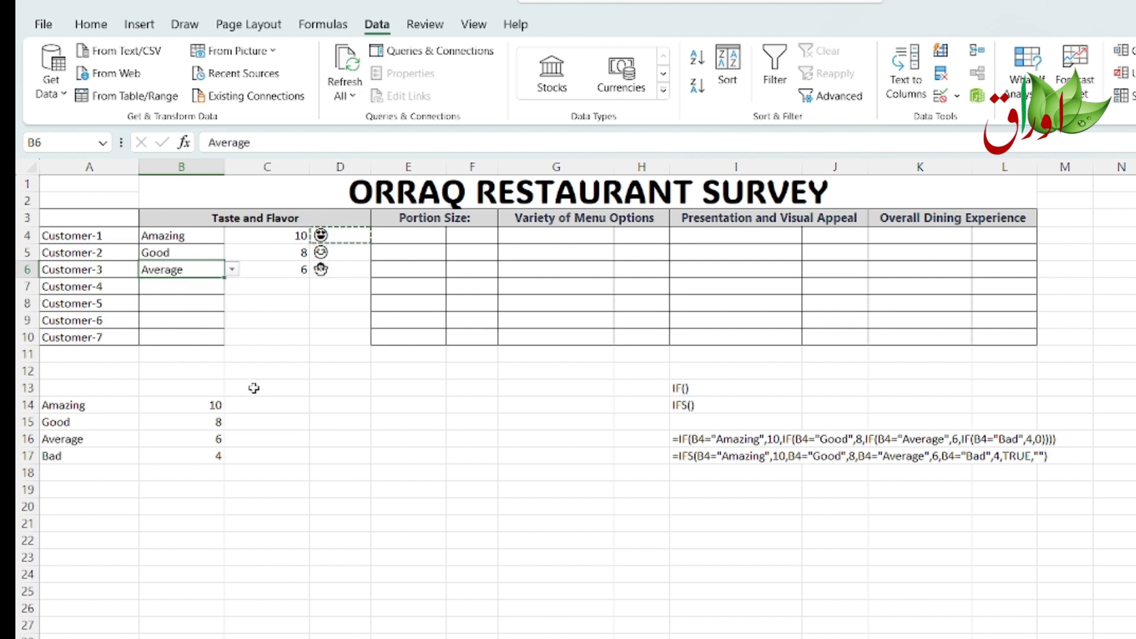
{"action": "left_click", "coordinate": [232, 270]}
{"action": "left_click", "coordinate": [220, 330]}
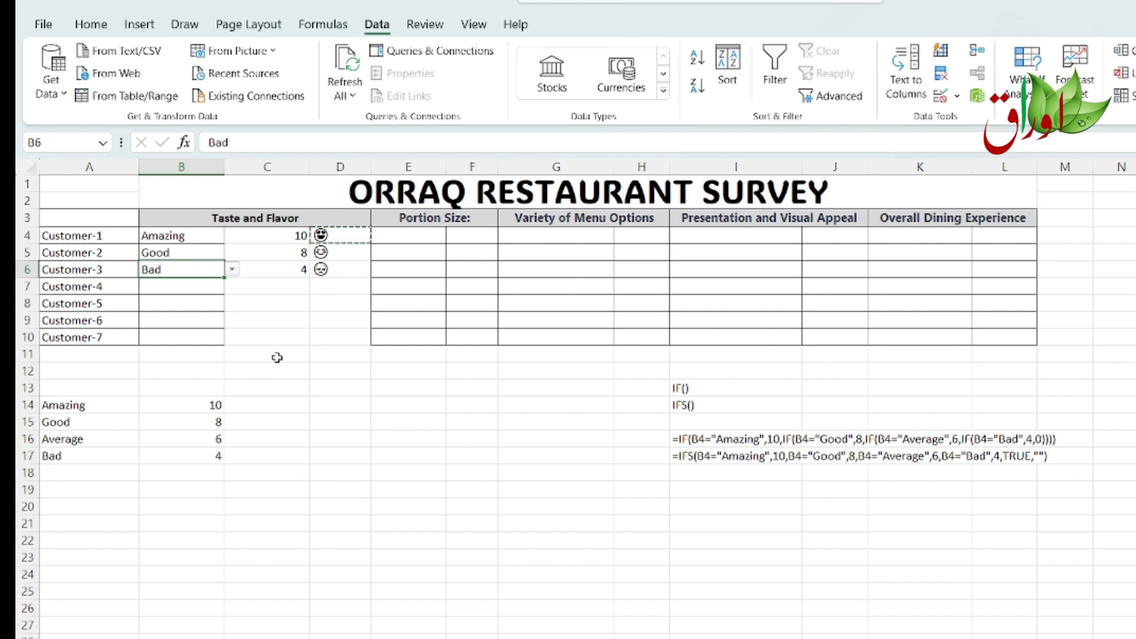
{"action": "left_click", "coordinate": [234, 271]}
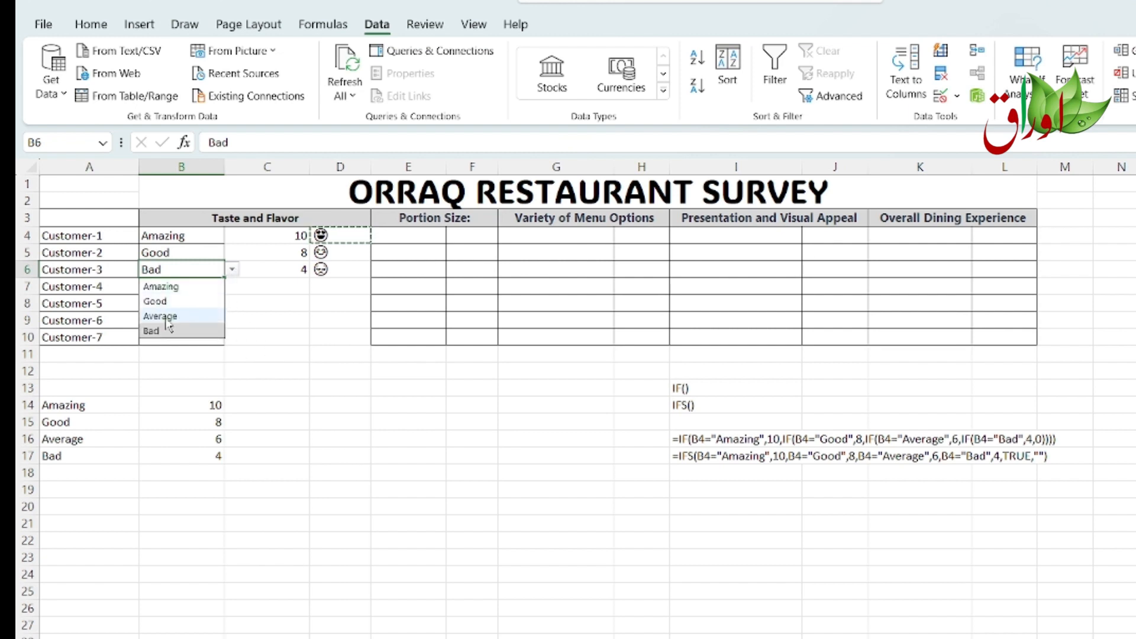
{"action": "left_click", "coordinate": [168, 313]}
Step: Set Customer-4's Taste and Flavor rating in B7 to Bad
{"action": "left_click", "coordinate": [180, 287]}
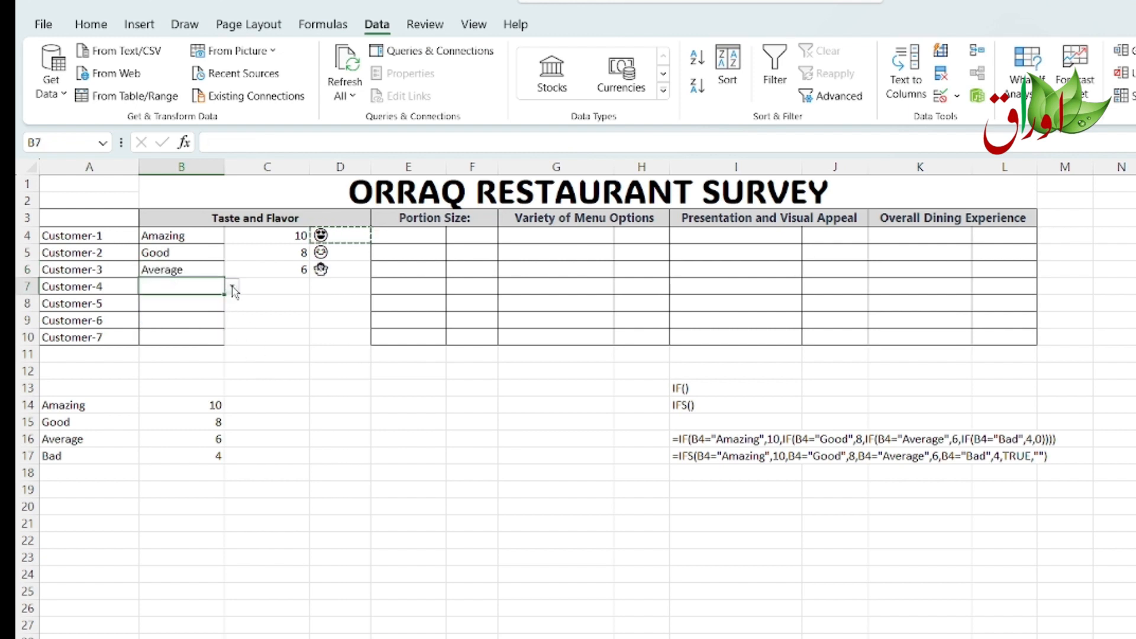
{"action": "left_click", "coordinate": [232, 287]}
{"action": "left_click", "coordinate": [183, 349]}
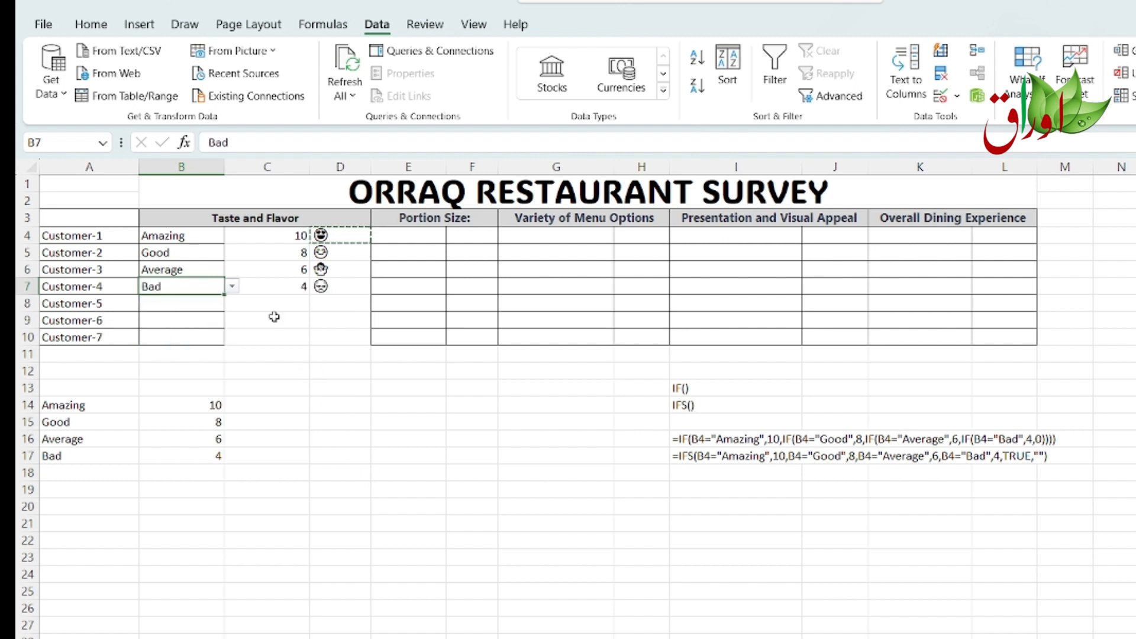
{"action": "left_click", "coordinate": [289, 238]}
{"action": "left_click_drag", "start_coordinate": [288, 238], "coordinate": [329, 337]}
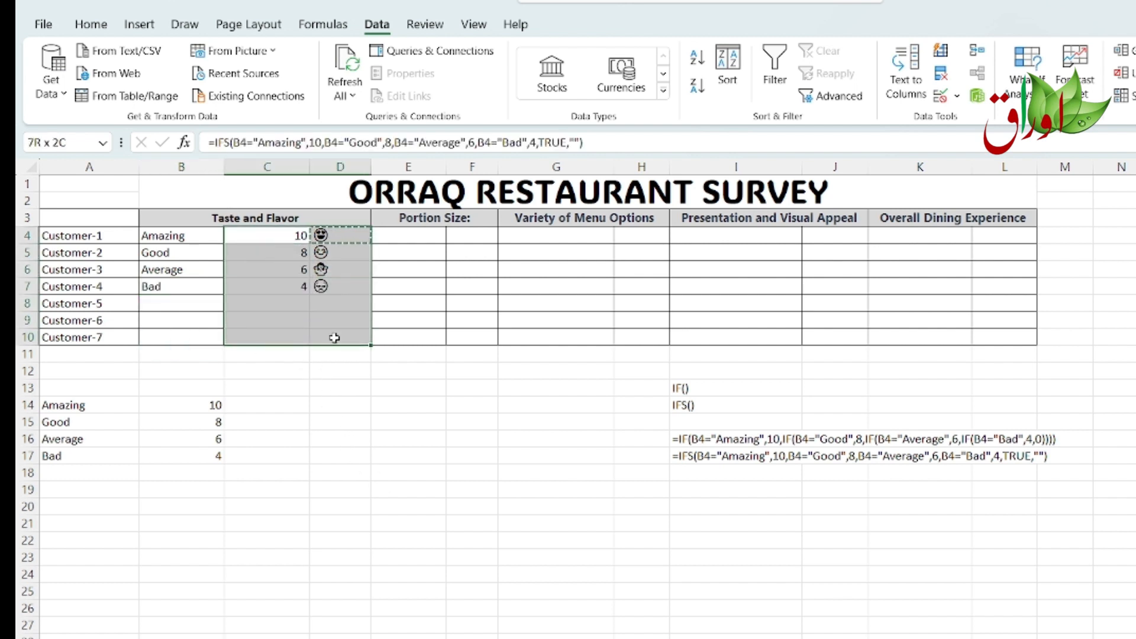
{"action": "left_click", "coordinate": [86, 27]}
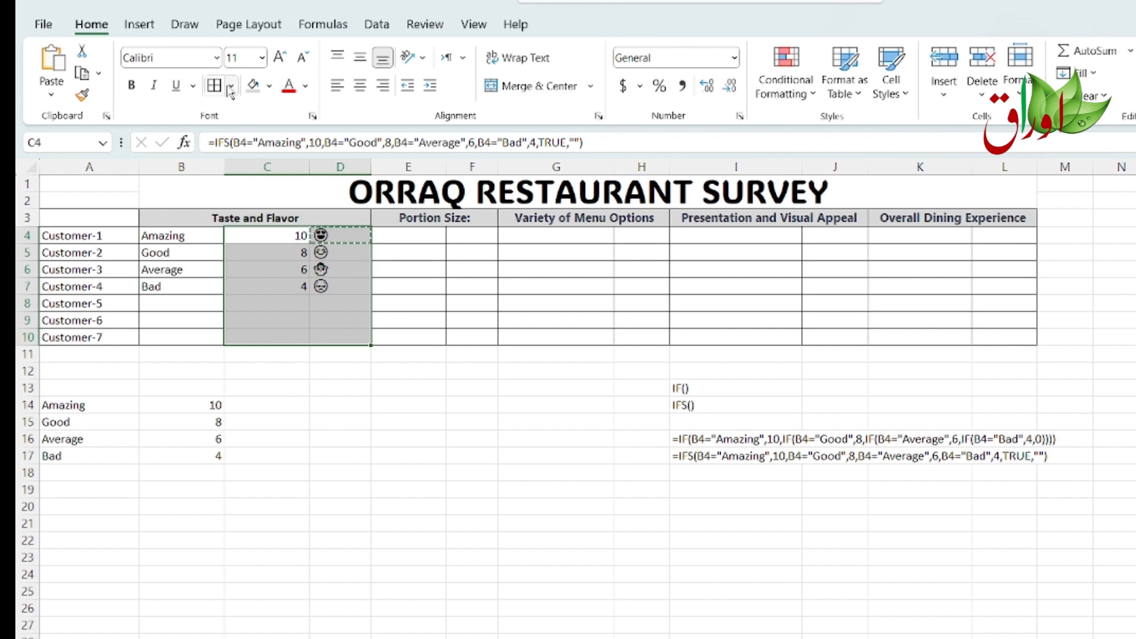
{"action": "left_click", "coordinate": [362, 400]}
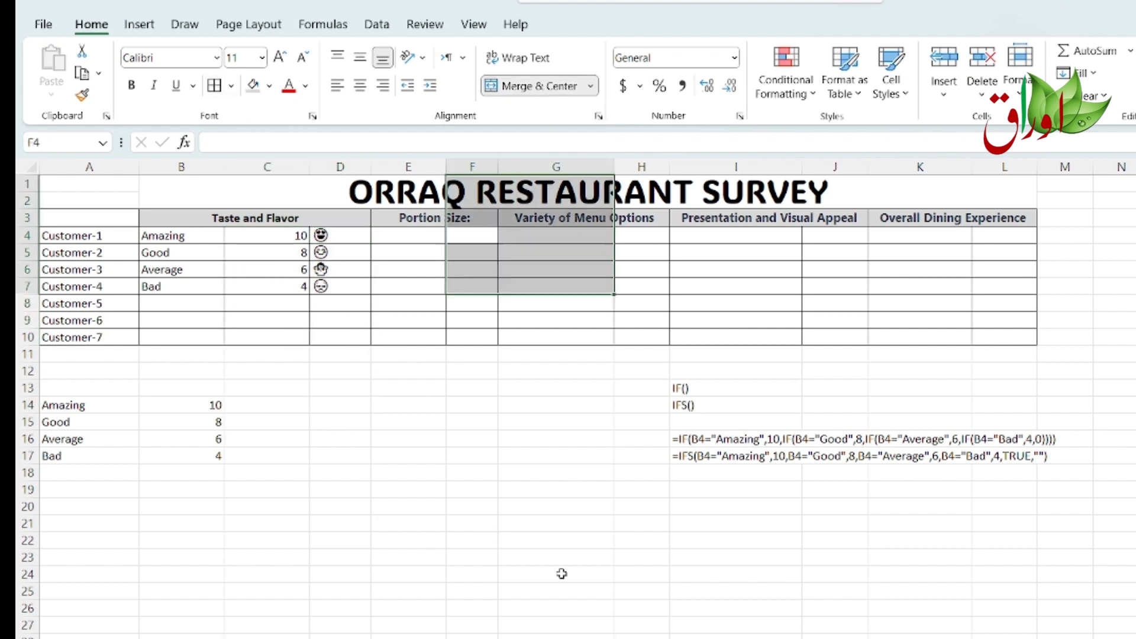
{"action": "left_click", "coordinate": [492, 407]}
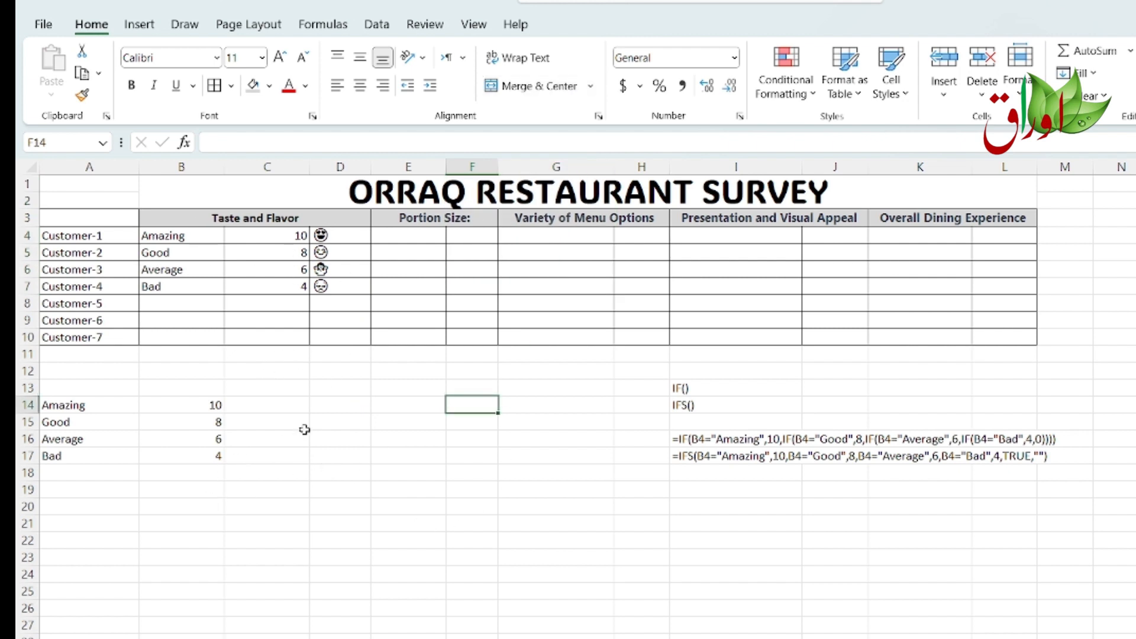
Step: Insert blank columns before column F and column I, adding a column under Portion Size and Variety of Menu Options
{"action": "left_click", "coordinate": [477, 163]}
{"action": "right_click", "coordinate": [477, 162]}
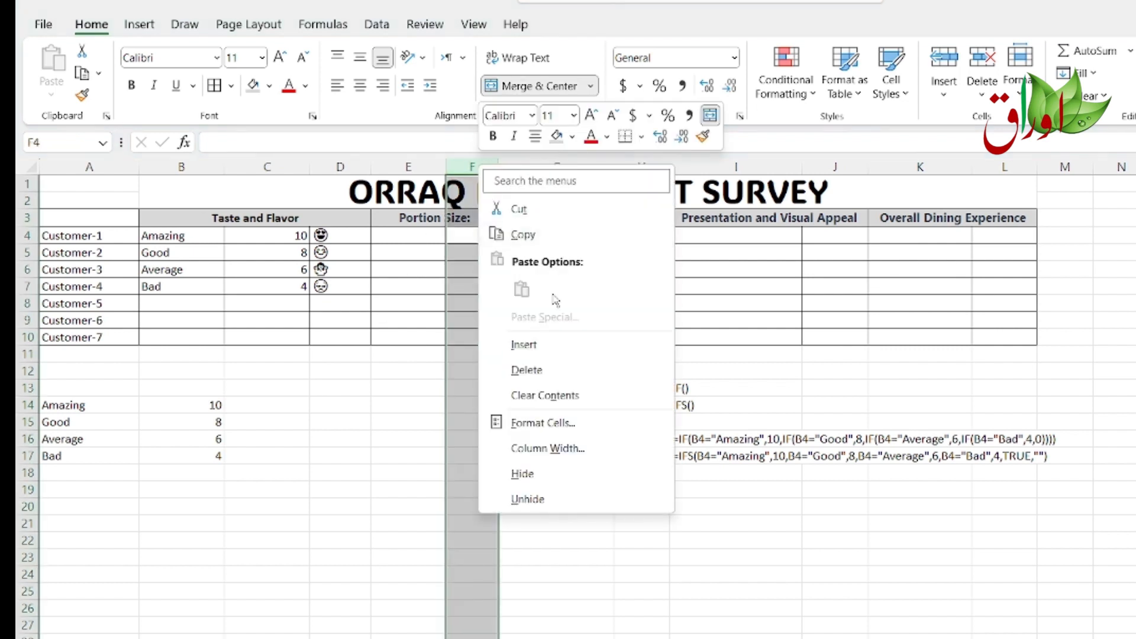
{"action": "left_click", "coordinate": [536, 343]}
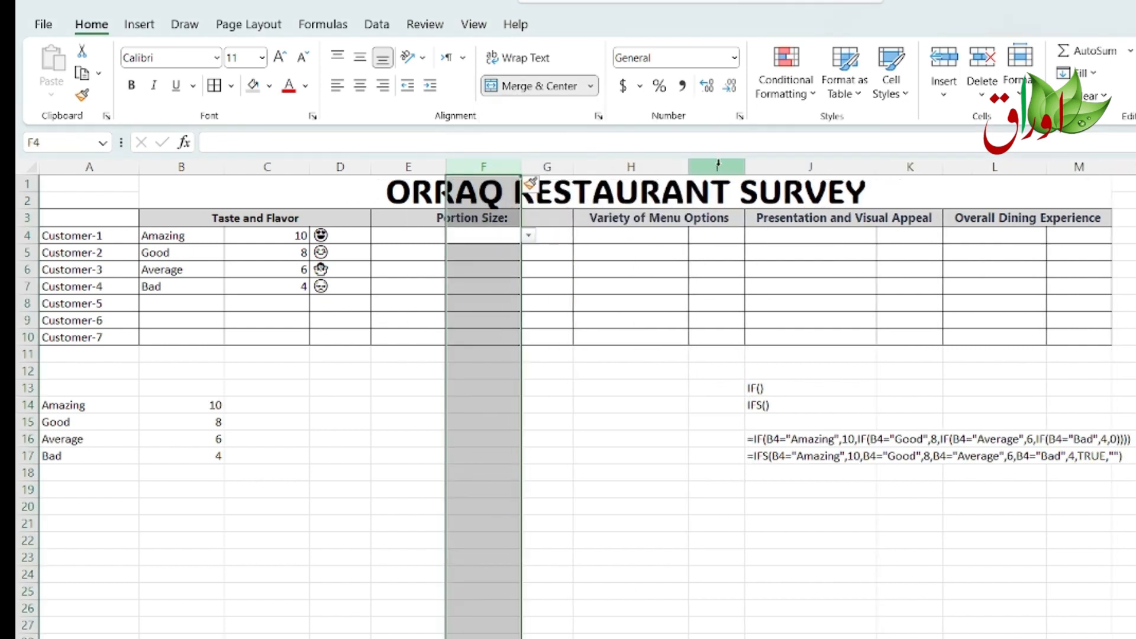
{"action": "left_click", "coordinate": [718, 164]}
{"action": "right_click", "coordinate": [722, 162]}
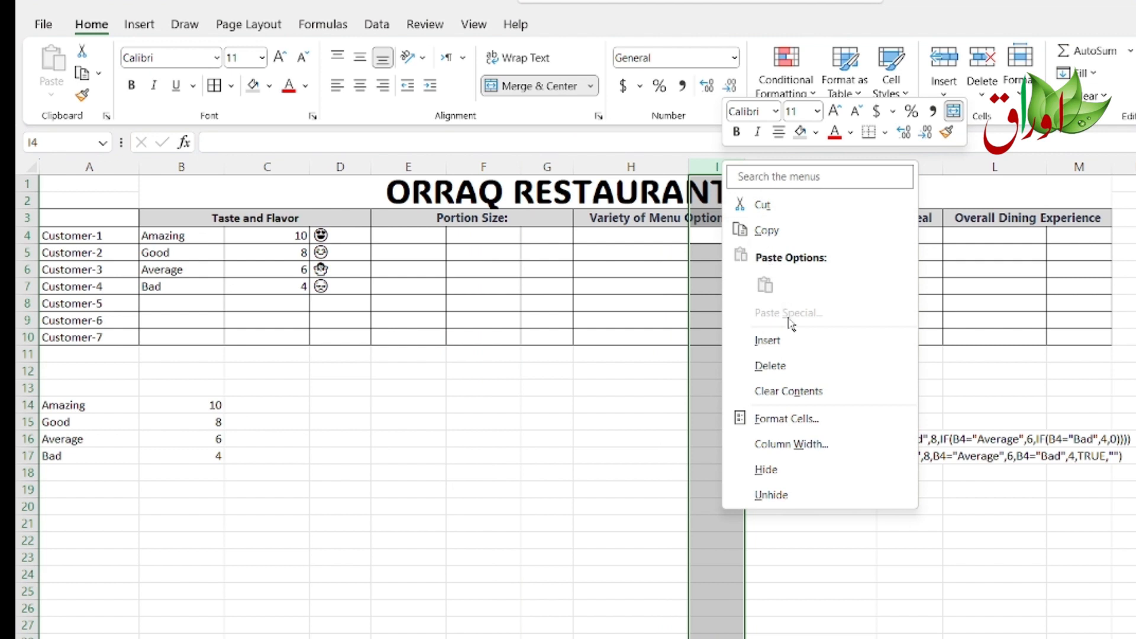
{"action": "left_click", "coordinate": [789, 341]}
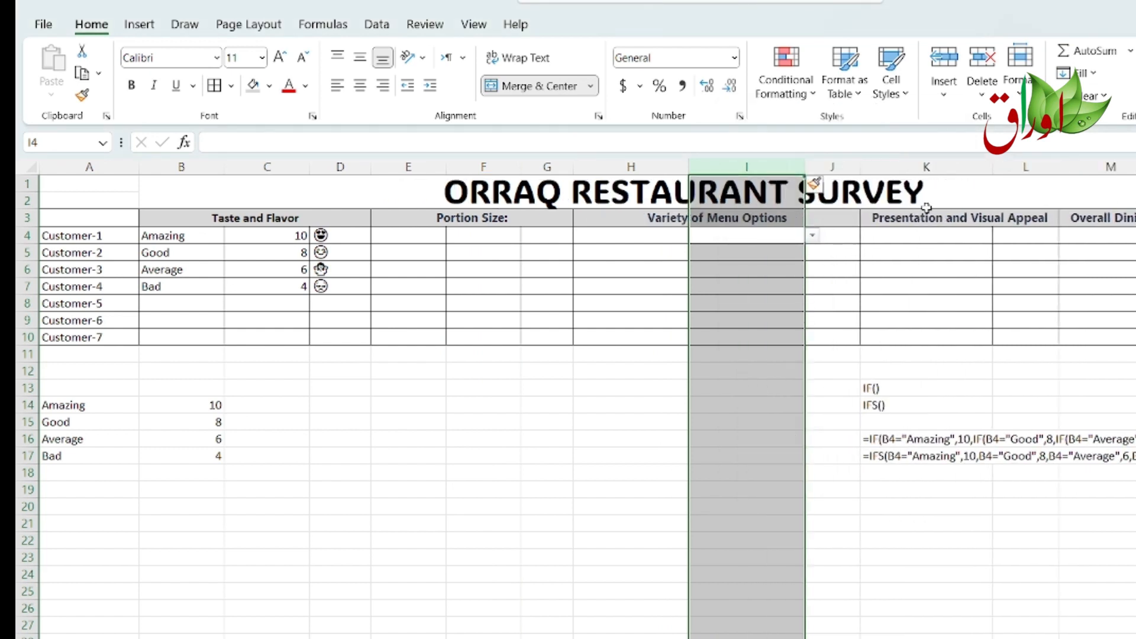
Step: Insert blank columns before column L and column O, adding a column under Presentation and Visual Appeal and Overall Dining Experience
{"action": "left_click", "coordinate": [1035, 166]}
{"action": "right_click", "coordinate": [1039, 165]}
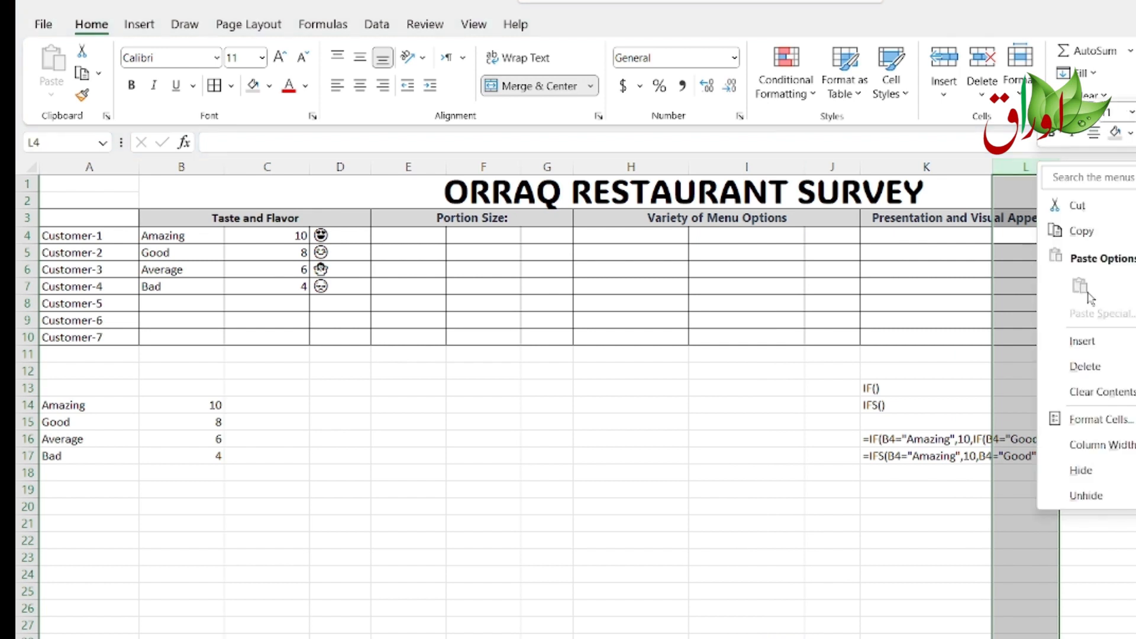
{"action": "left_click", "coordinate": [1094, 342]}
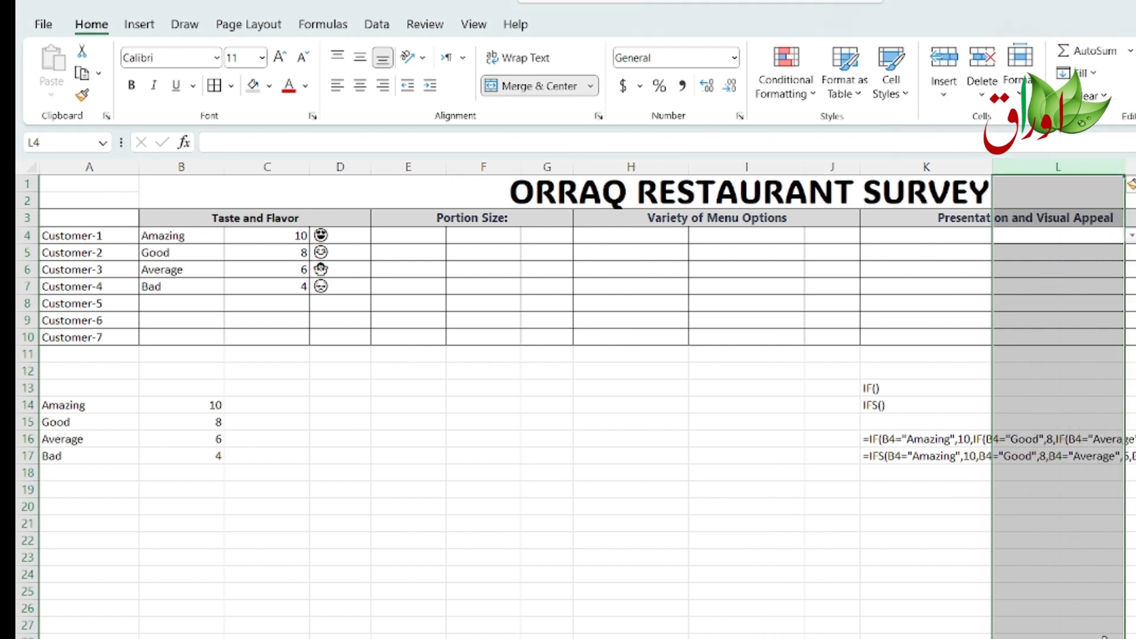
{"action": "scroll", "coordinate": [586, 396], "scroll_direction": "right", "scroll_amount": 3}
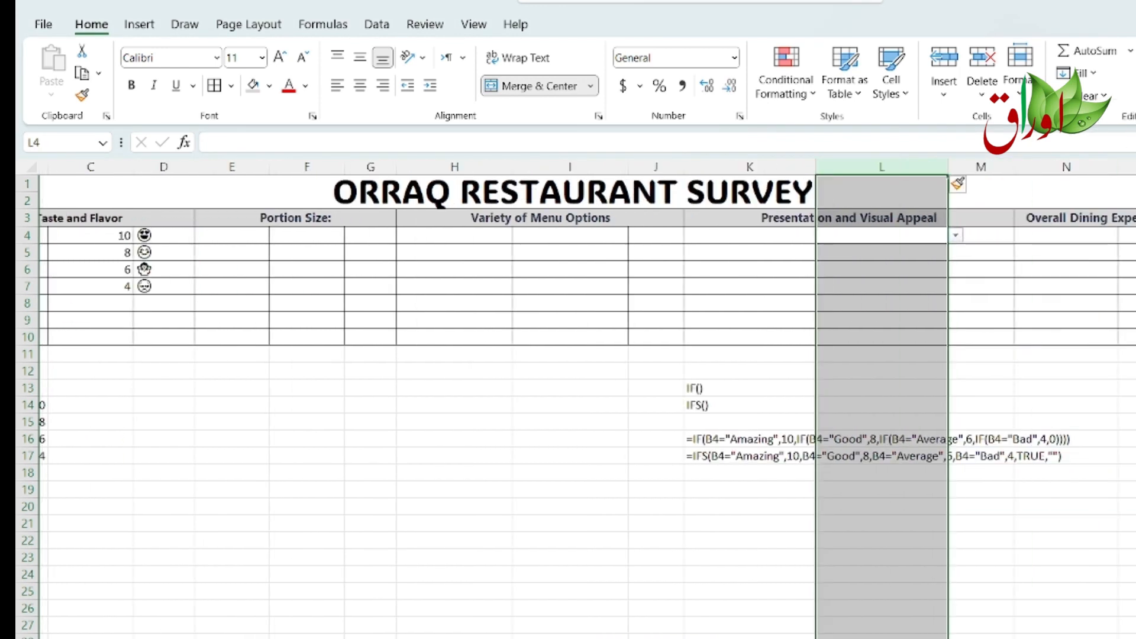
{"action": "left_click", "coordinate": [1127, 167]}
{"action": "right_click", "coordinate": [1127, 166]}
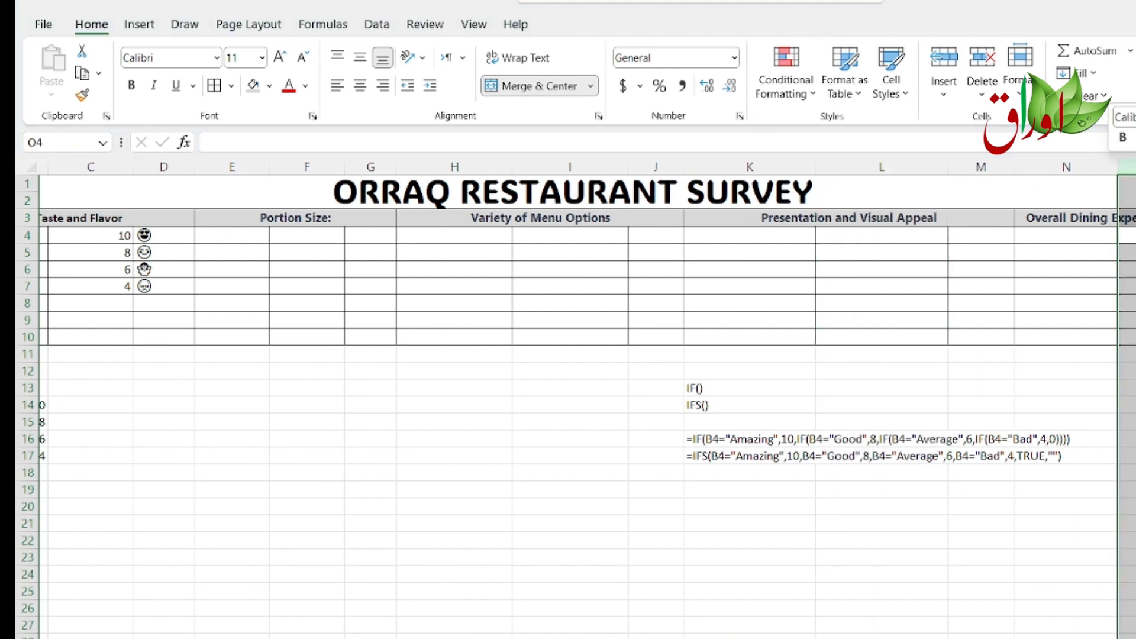
{"action": "left_click", "coordinate": [1131, 342]}
{"action": "left_click", "coordinate": [1004, 504]}
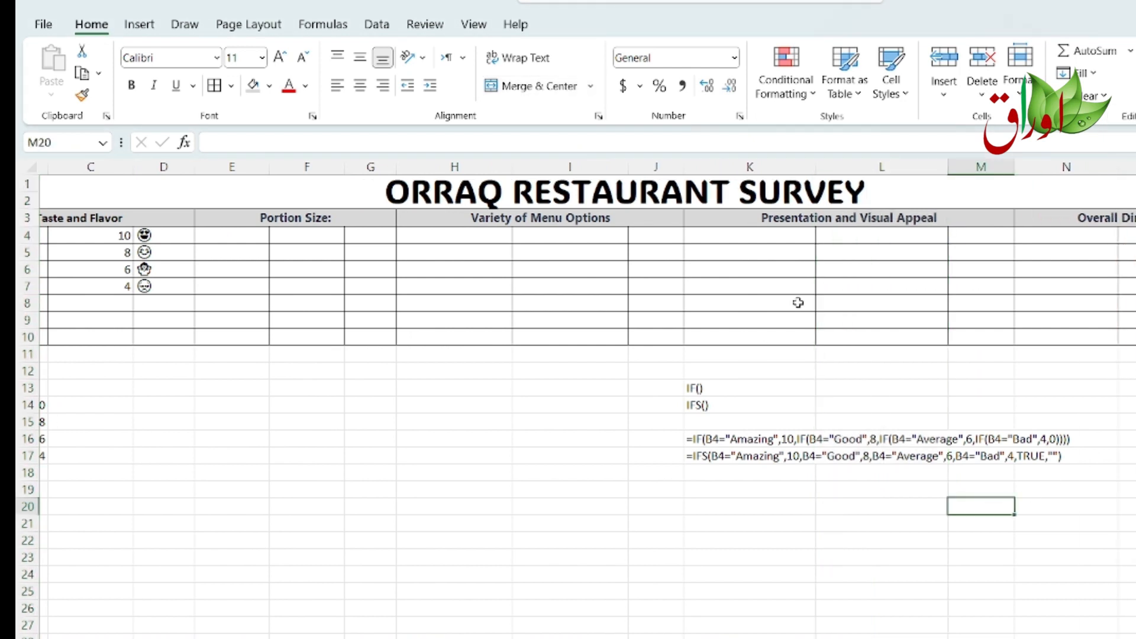
Step: Copy the Taste and Flavor score and emoji formulas in C4:D10
{"action": "left_click", "coordinate": [154, 234]}
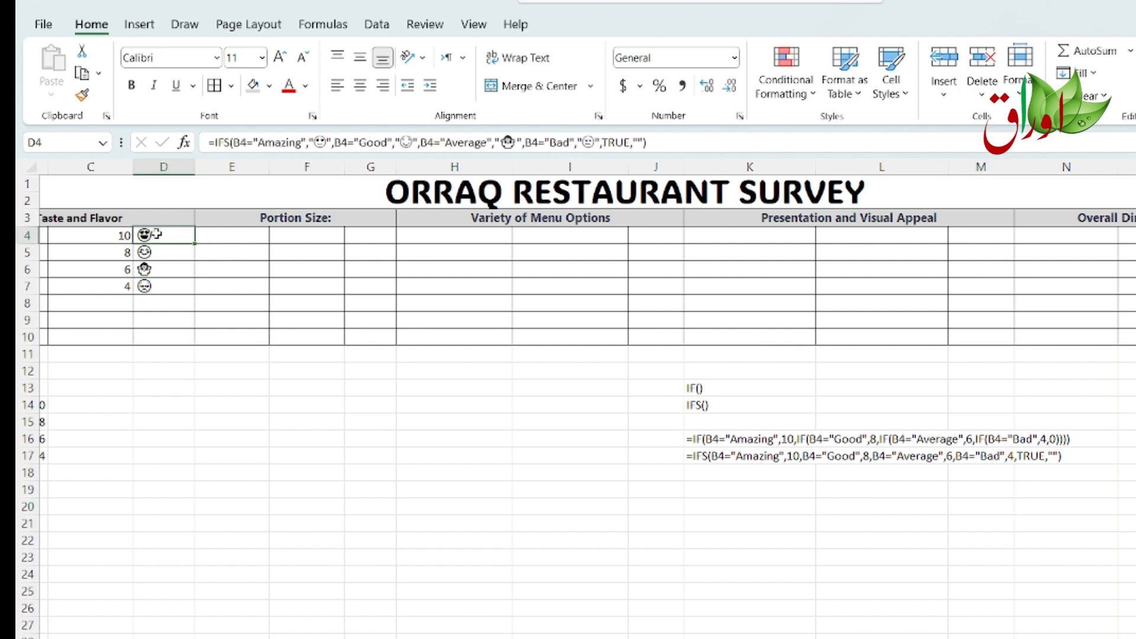
{"action": "left_click_drag", "start_coordinate": [96, 239], "coordinate": [155, 331]}
{"action": "key", "text": "ctrl+c"}
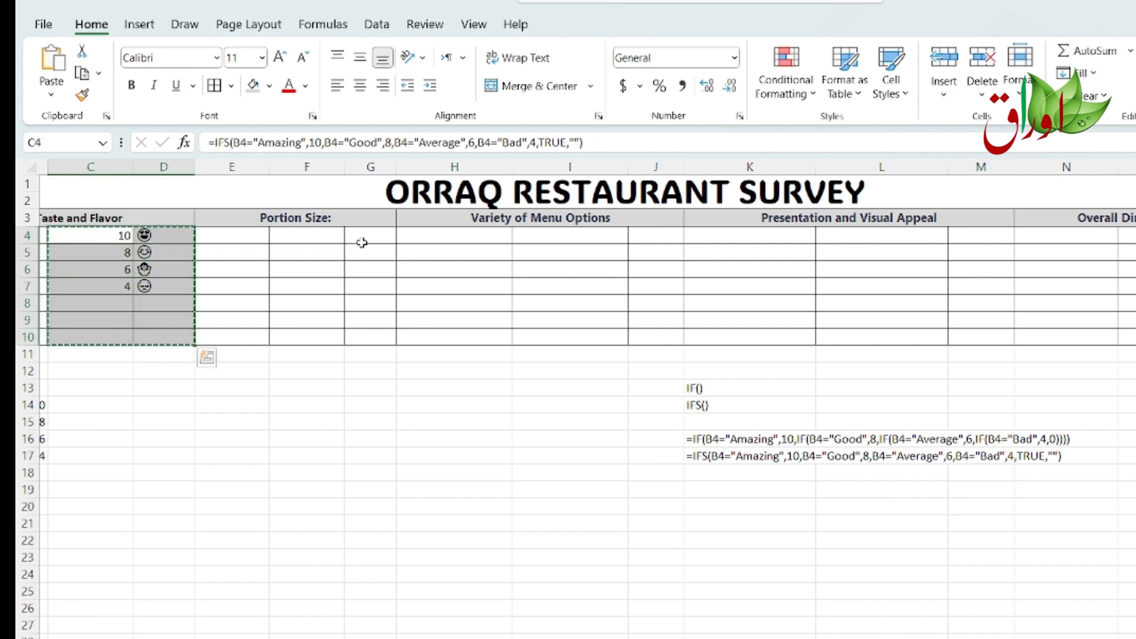
Step: Paste the copied formulas into the score columns starting at F4, I4, L4 and O4 under each remaining category
{"action": "left_click", "coordinate": [309, 235]}
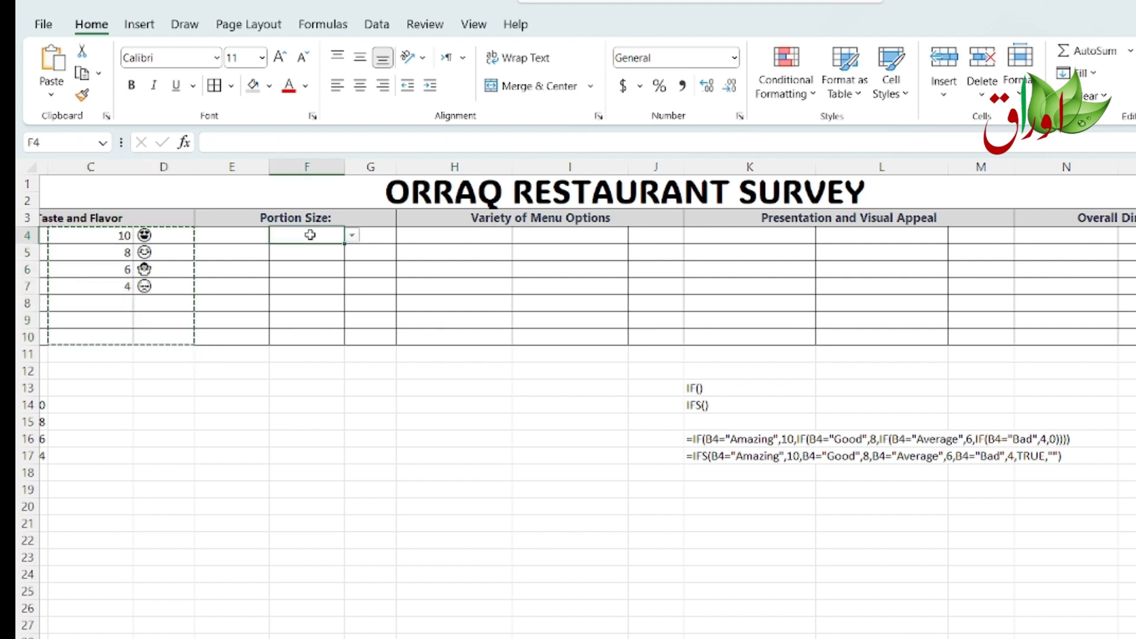
{"action": "key", "text": "ctrl+v"}
{"action": "left_click", "coordinate": [574, 234]}
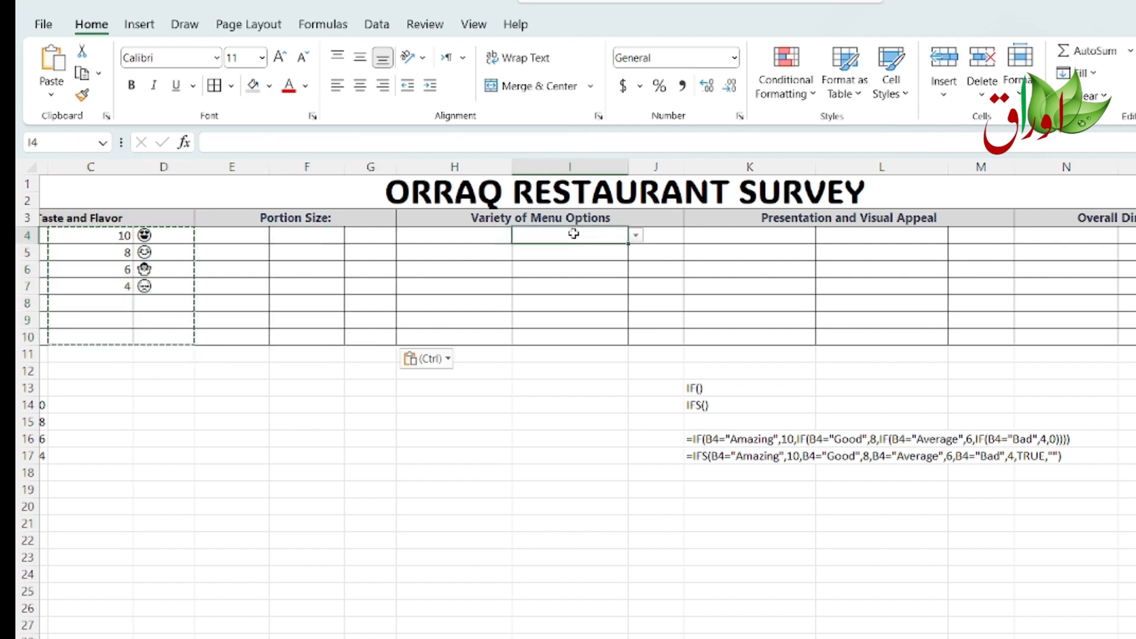
{"action": "key", "text": "ctrl+v"}
{"action": "left_click", "coordinate": [856, 237]}
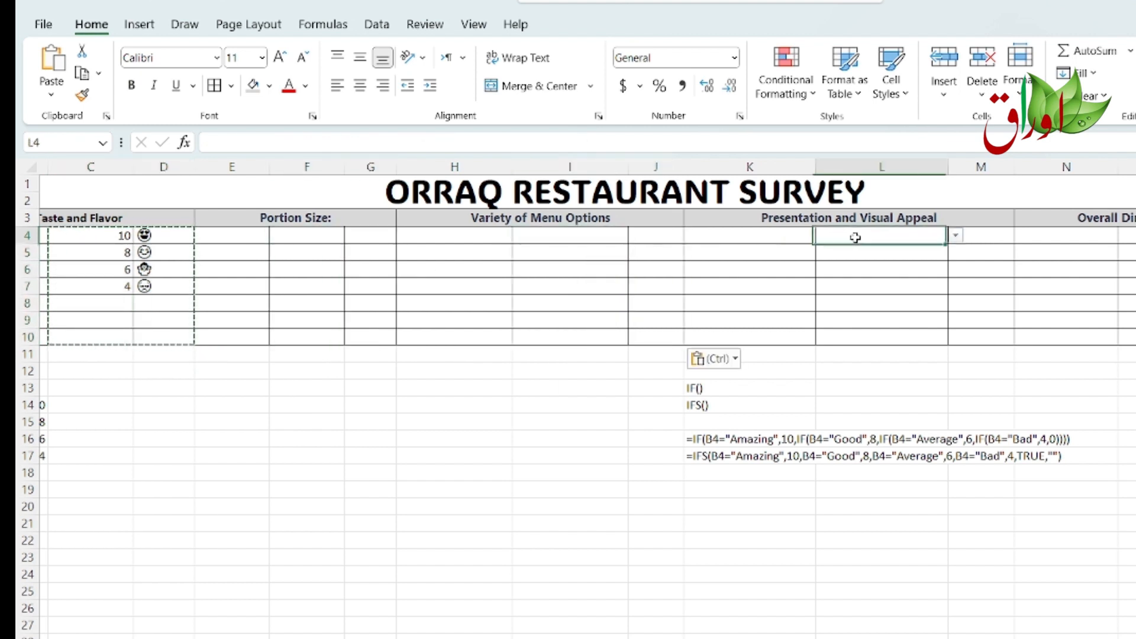
{"action": "key", "text": "ctrl+v"}
{"action": "left_click", "coordinate": [1128, 236]}
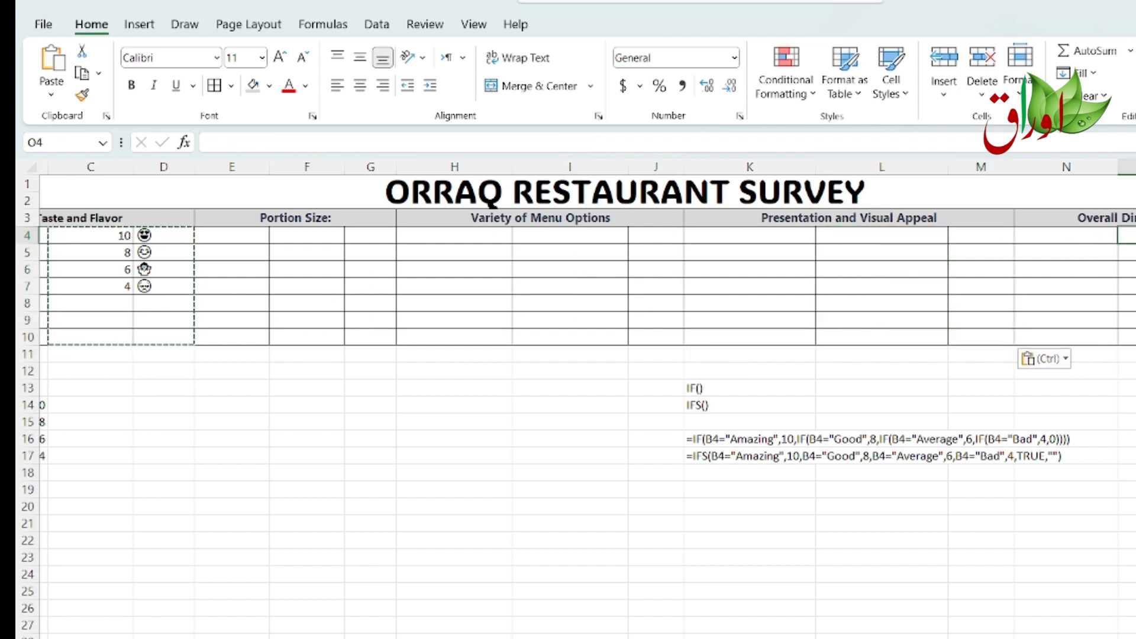
{"action": "key", "text": "ctrl+v"}
Step: Narrow the columns of the Variety of Menu Options, Presentation and Overall Dining Experience groups so the table fits
{"action": "left_click", "coordinate": [1135, 439]}
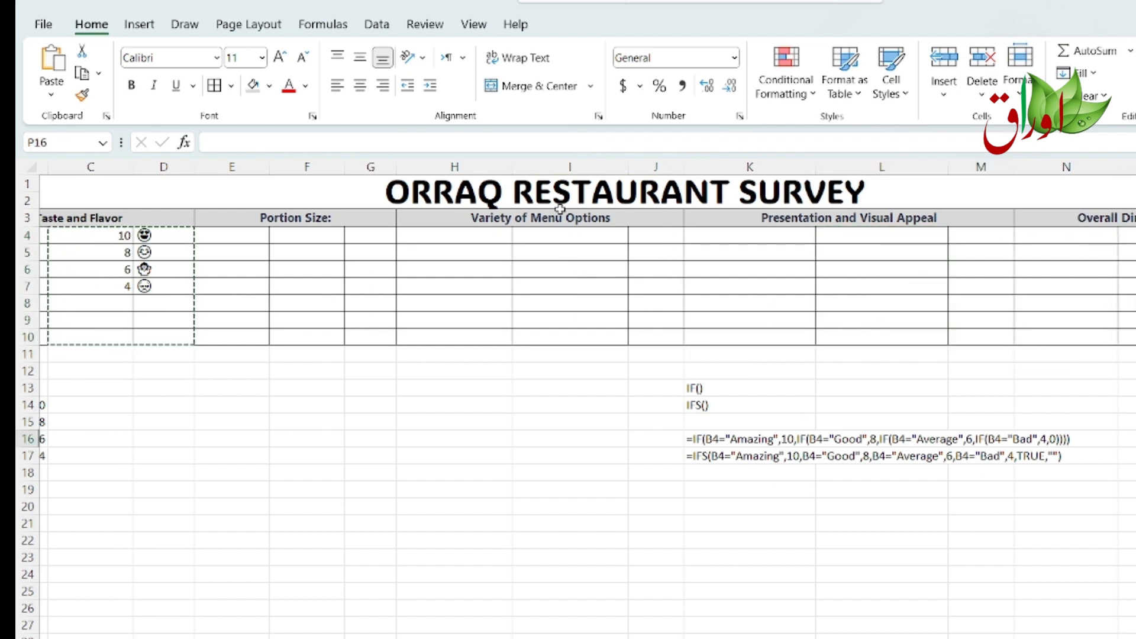
{"action": "left_click_drag", "start_coordinate": [512, 168], "coordinate": [455, 158]}
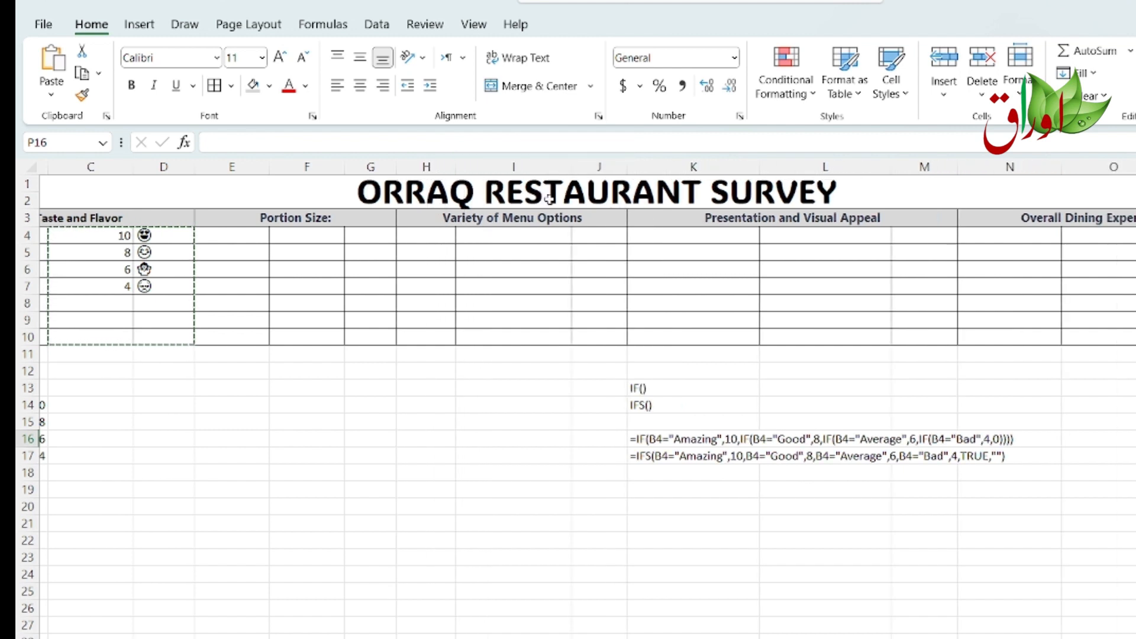
{"action": "left_click_drag", "start_coordinate": [570, 164], "coordinate": [527, 160]}
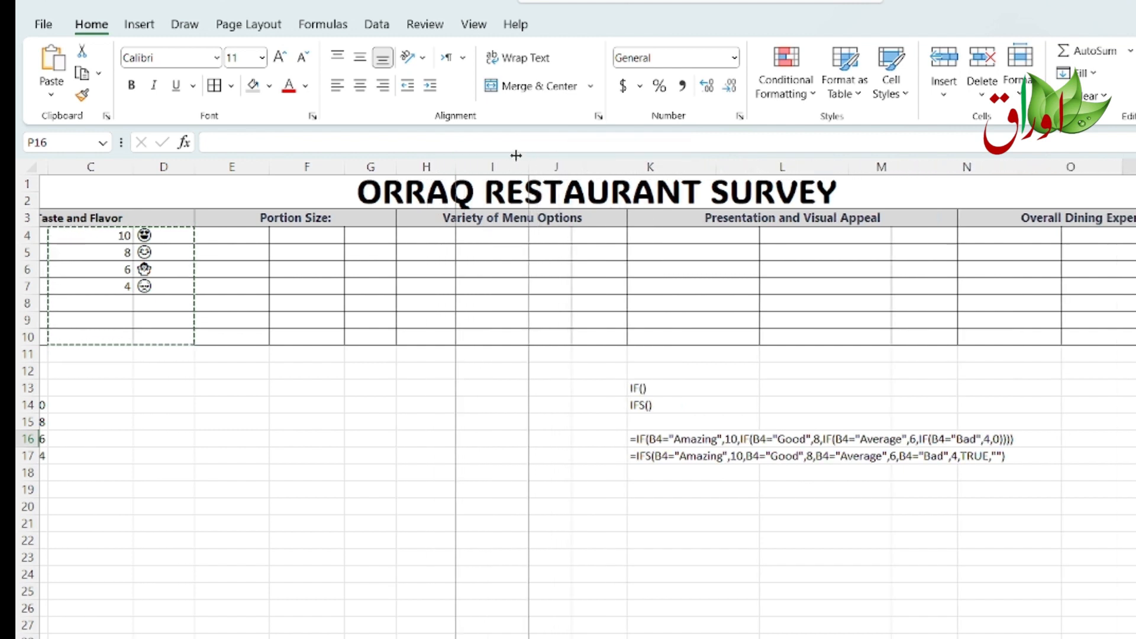
{"action": "left_click_drag", "start_coordinate": [714, 167], "coordinate": [633, 165]}
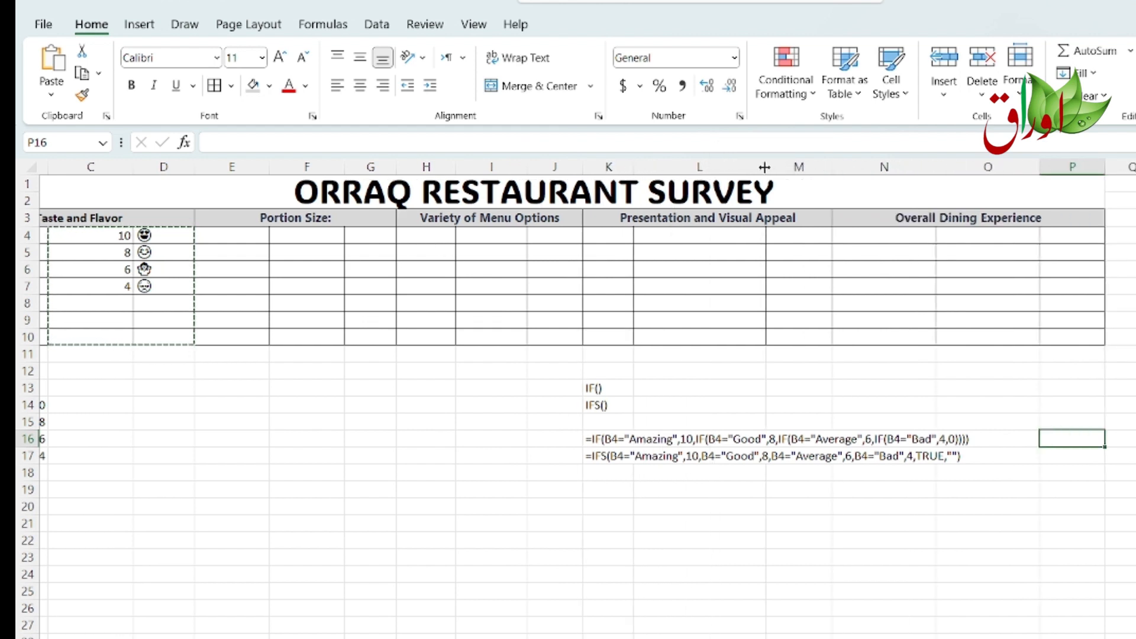
{"action": "left_click_drag", "start_coordinate": [764, 168], "coordinate": [704, 167]}
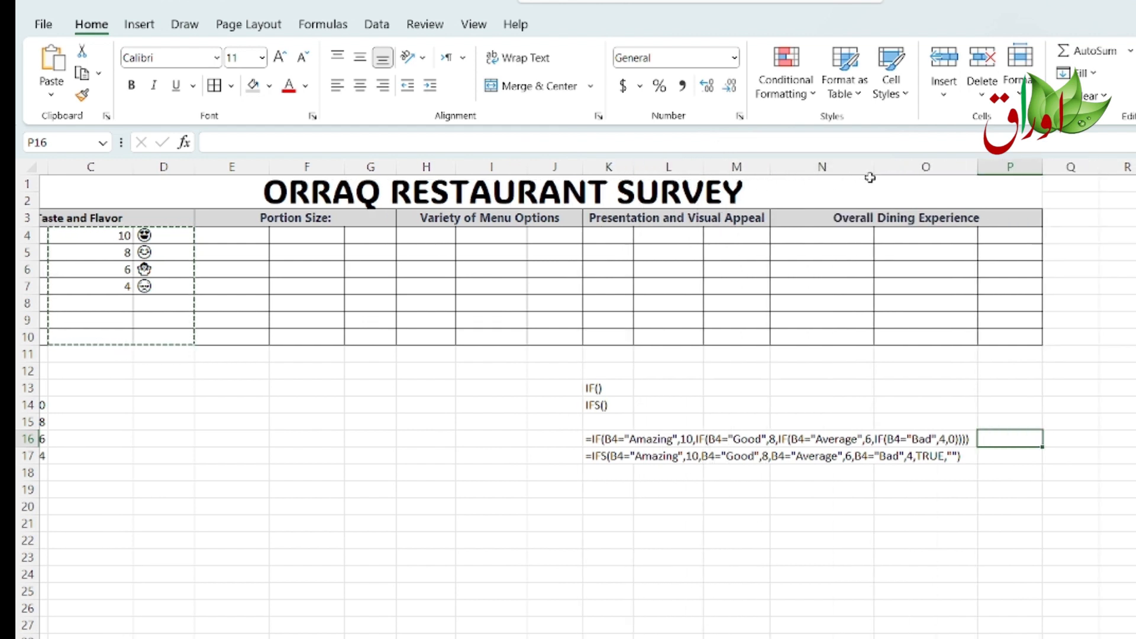
{"action": "left_click_drag", "start_coordinate": [873, 167], "coordinate": [824, 167]}
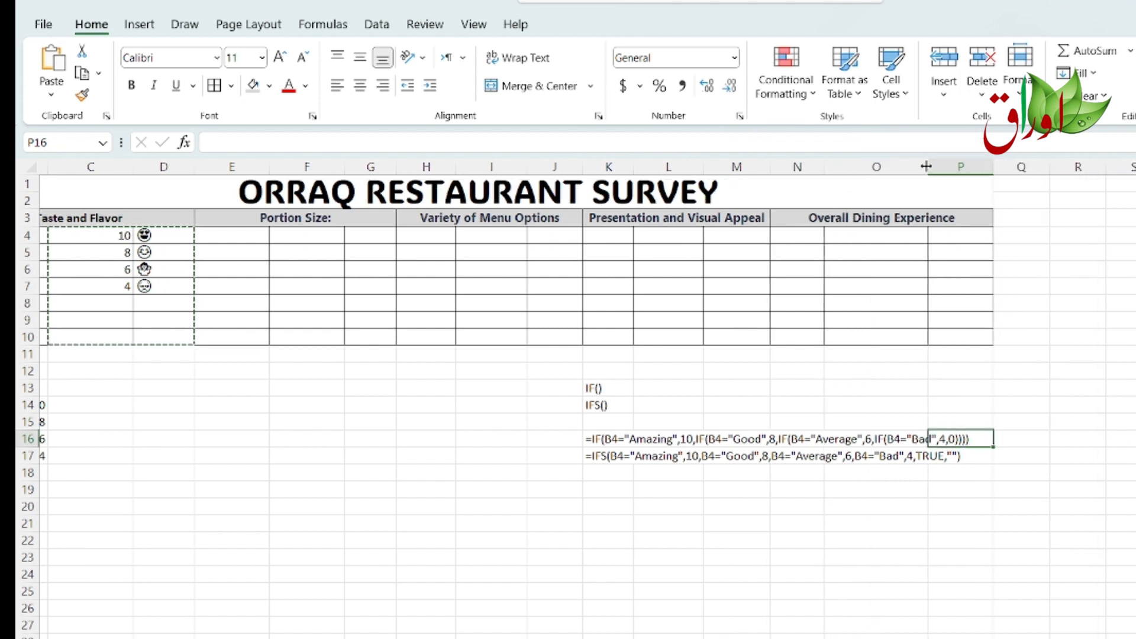
{"action": "left_click_drag", "start_coordinate": [927, 166], "coordinate": [847, 167]}
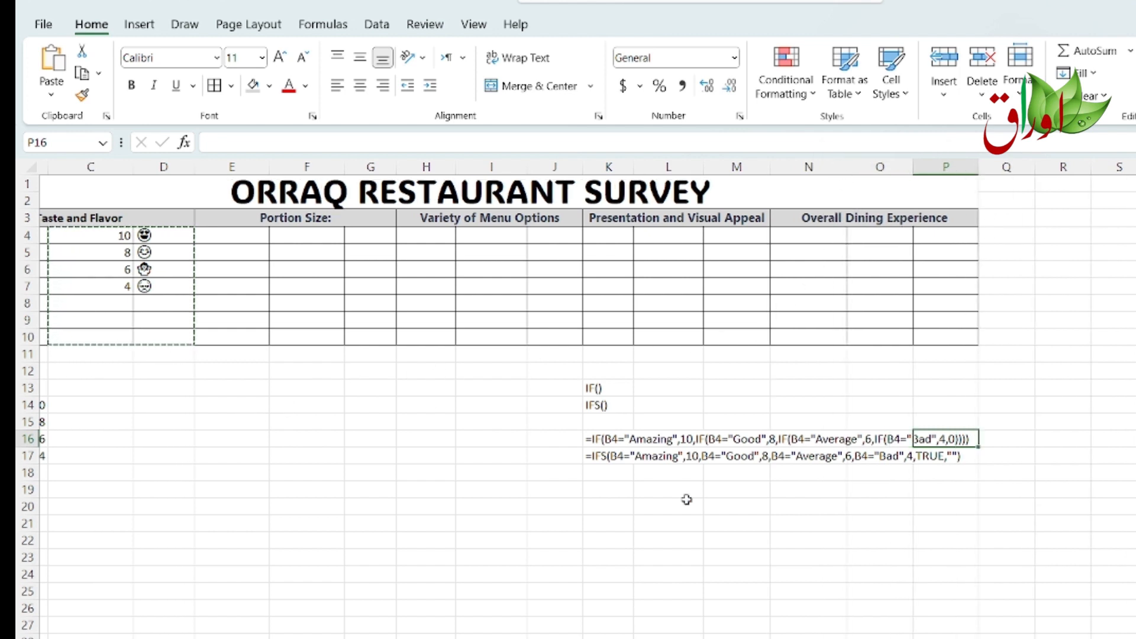
Step: Set Customer-5's Taste and Flavor rating in B8 to Good and Customer-6's in B9 to Average
{"action": "scroll", "coordinate": [568, 397], "scroll_direction": "left", "scroll_amount": 2}
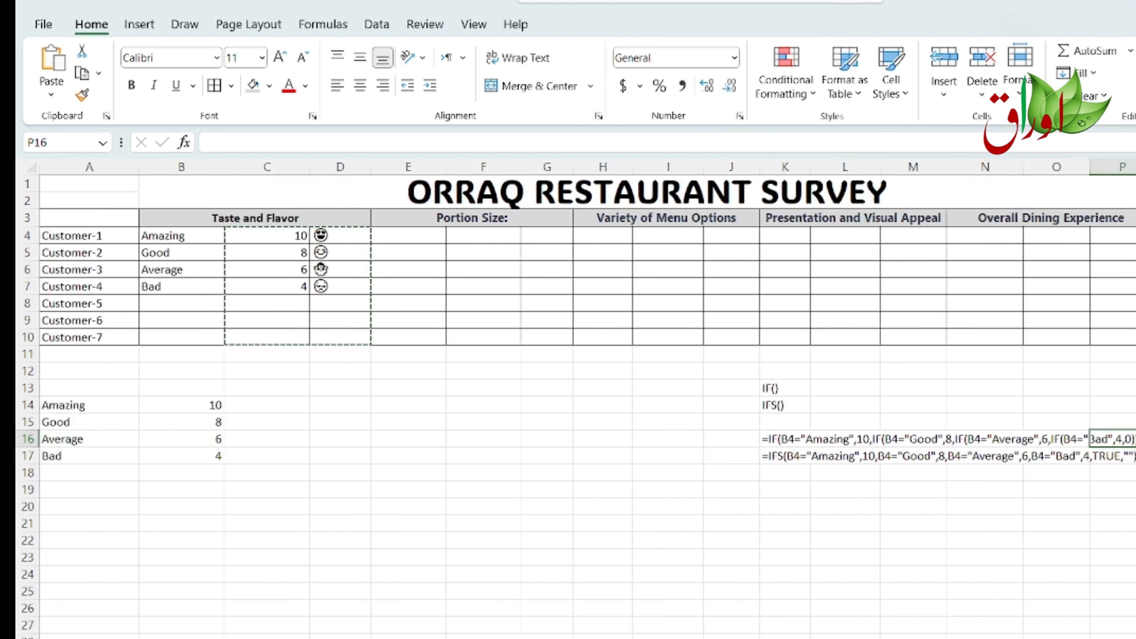
{"action": "left_click", "coordinate": [187, 300]}
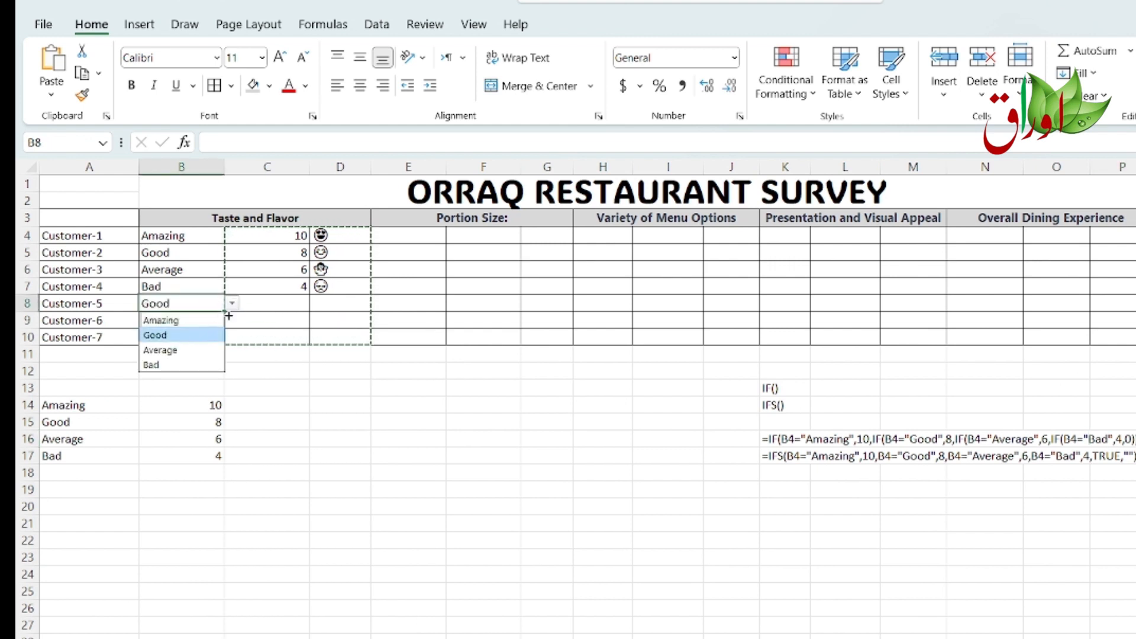
{"action": "left_click", "coordinate": [230, 324]}
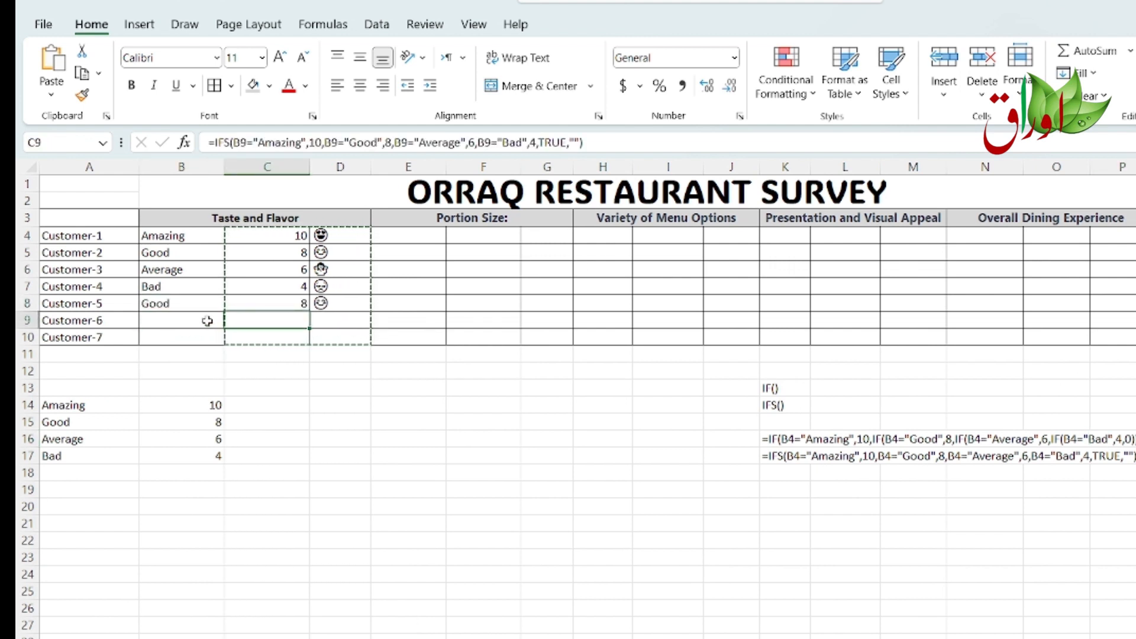
{"action": "left_click", "coordinate": [207, 321]}
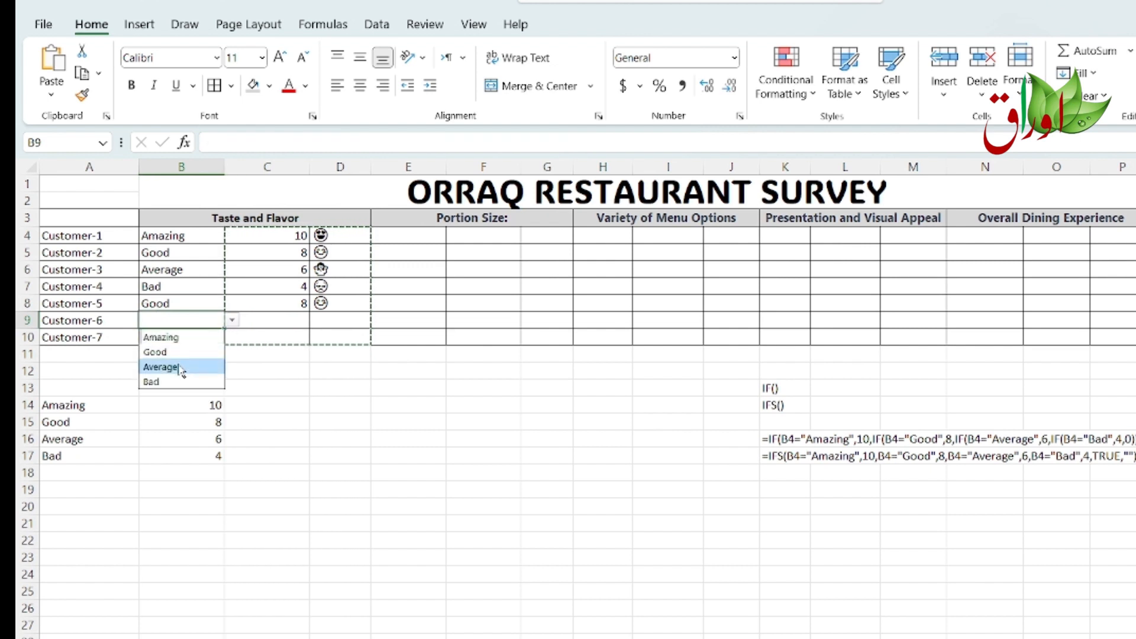
{"action": "left_click", "coordinate": [181, 367]}
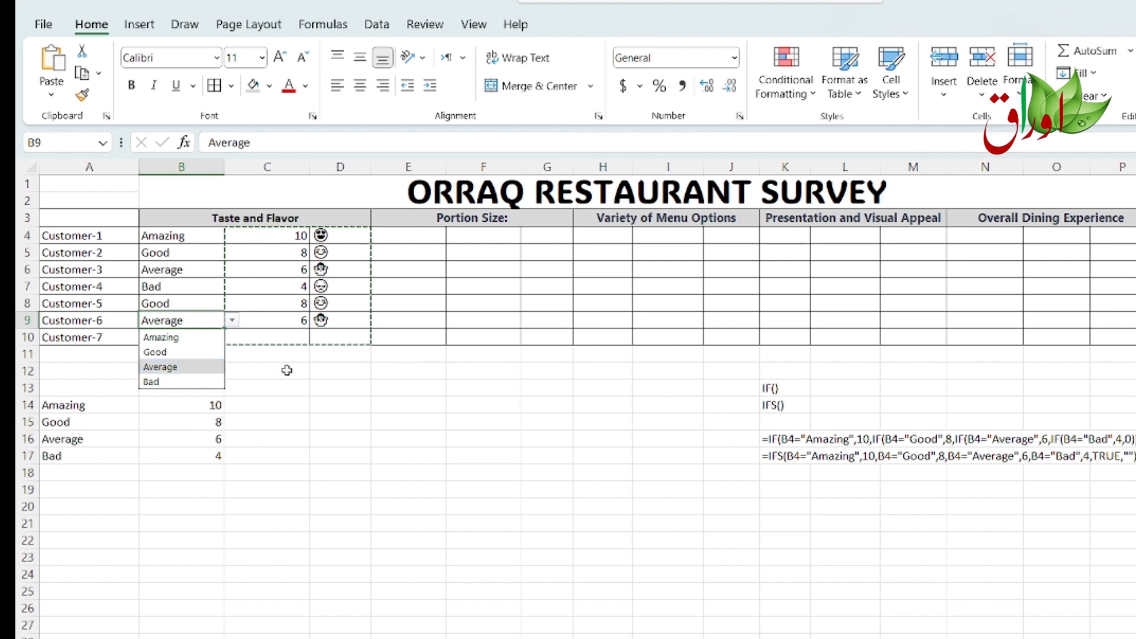
Step: Set Customer-7's Taste and Flavor rating in B10 to Bad
{"action": "left_click", "coordinate": [259, 362]}
{"action": "left_click", "coordinate": [217, 340]}
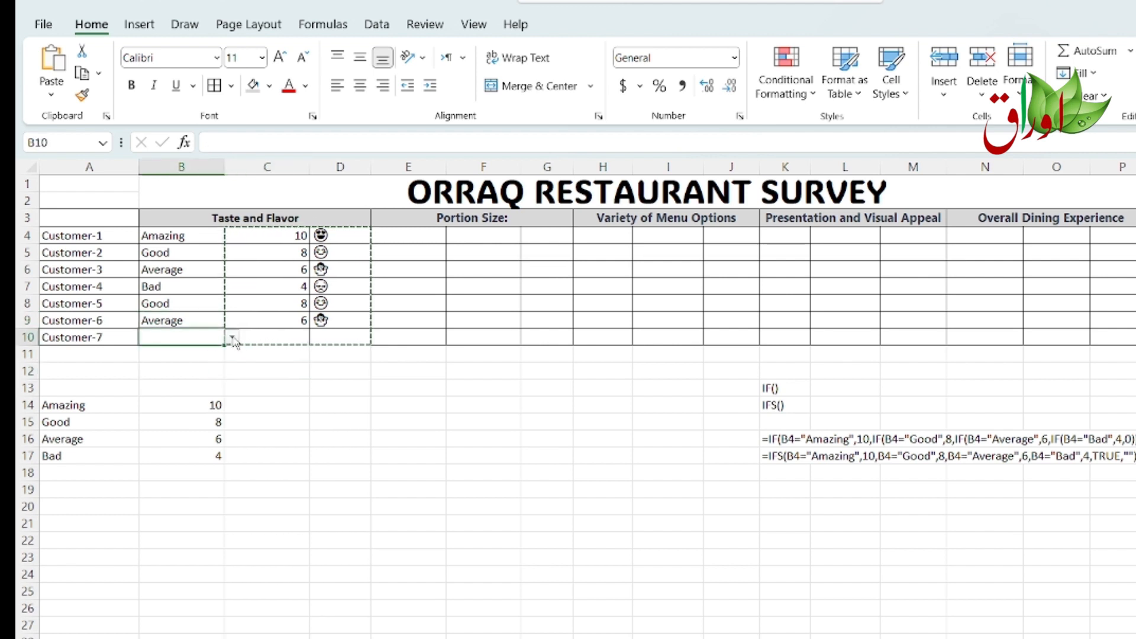
{"action": "left_click", "coordinate": [233, 341]}
{"action": "left_click", "coordinate": [155, 398]}
Step: Copy the Taste and Flavor ratings of Customer-3 through Customer-7 in B6:B10
{"action": "left_click_drag", "start_coordinate": [304, 393], "coordinate": [313, 398]}
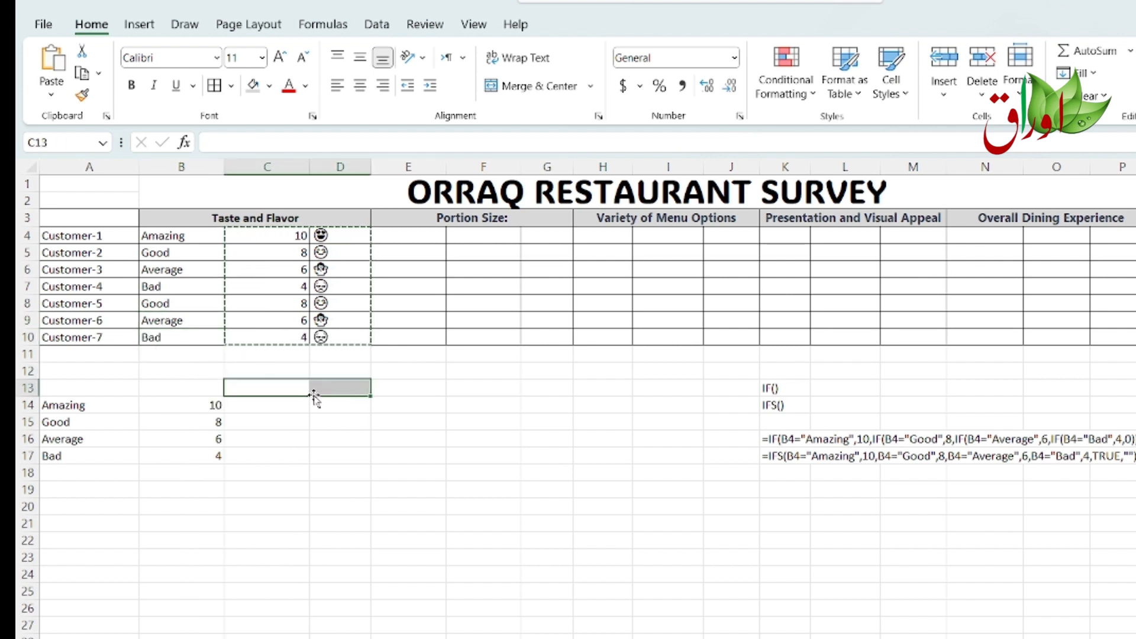
{"action": "left_click_drag", "start_coordinate": [186, 273], "coordinate": [185, 329]}
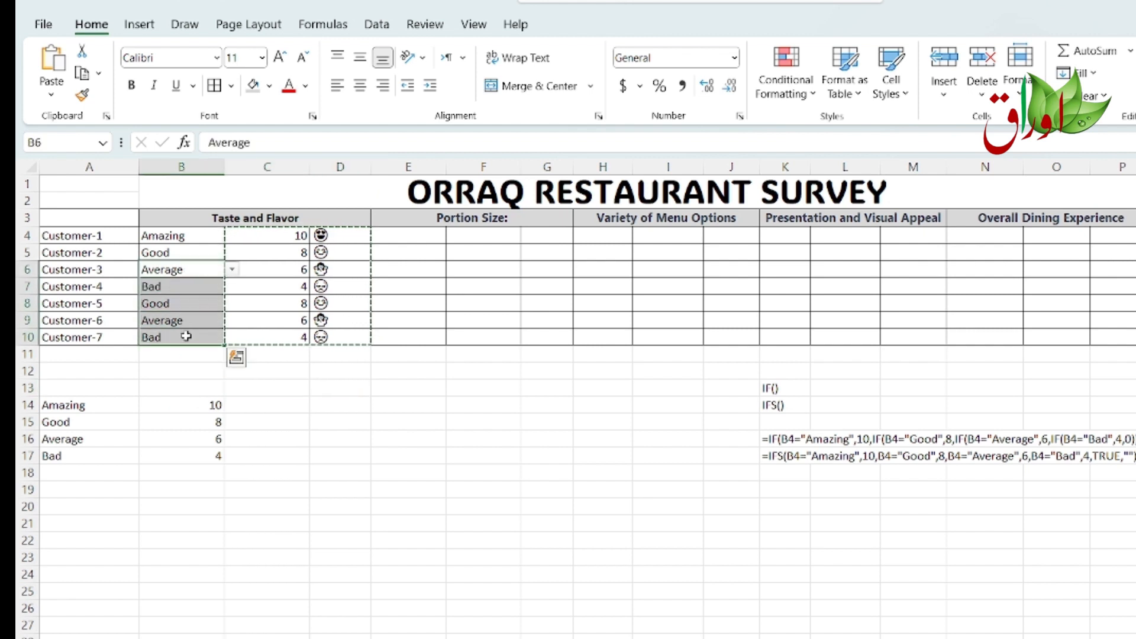
{"action": "key", "text": "ctrl+c"}
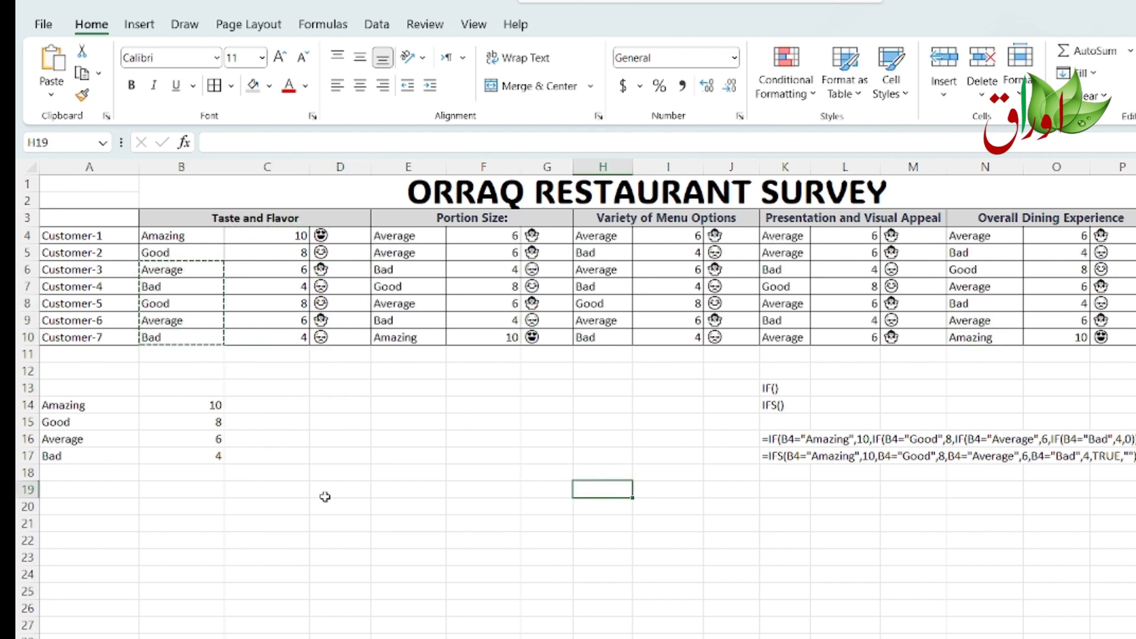